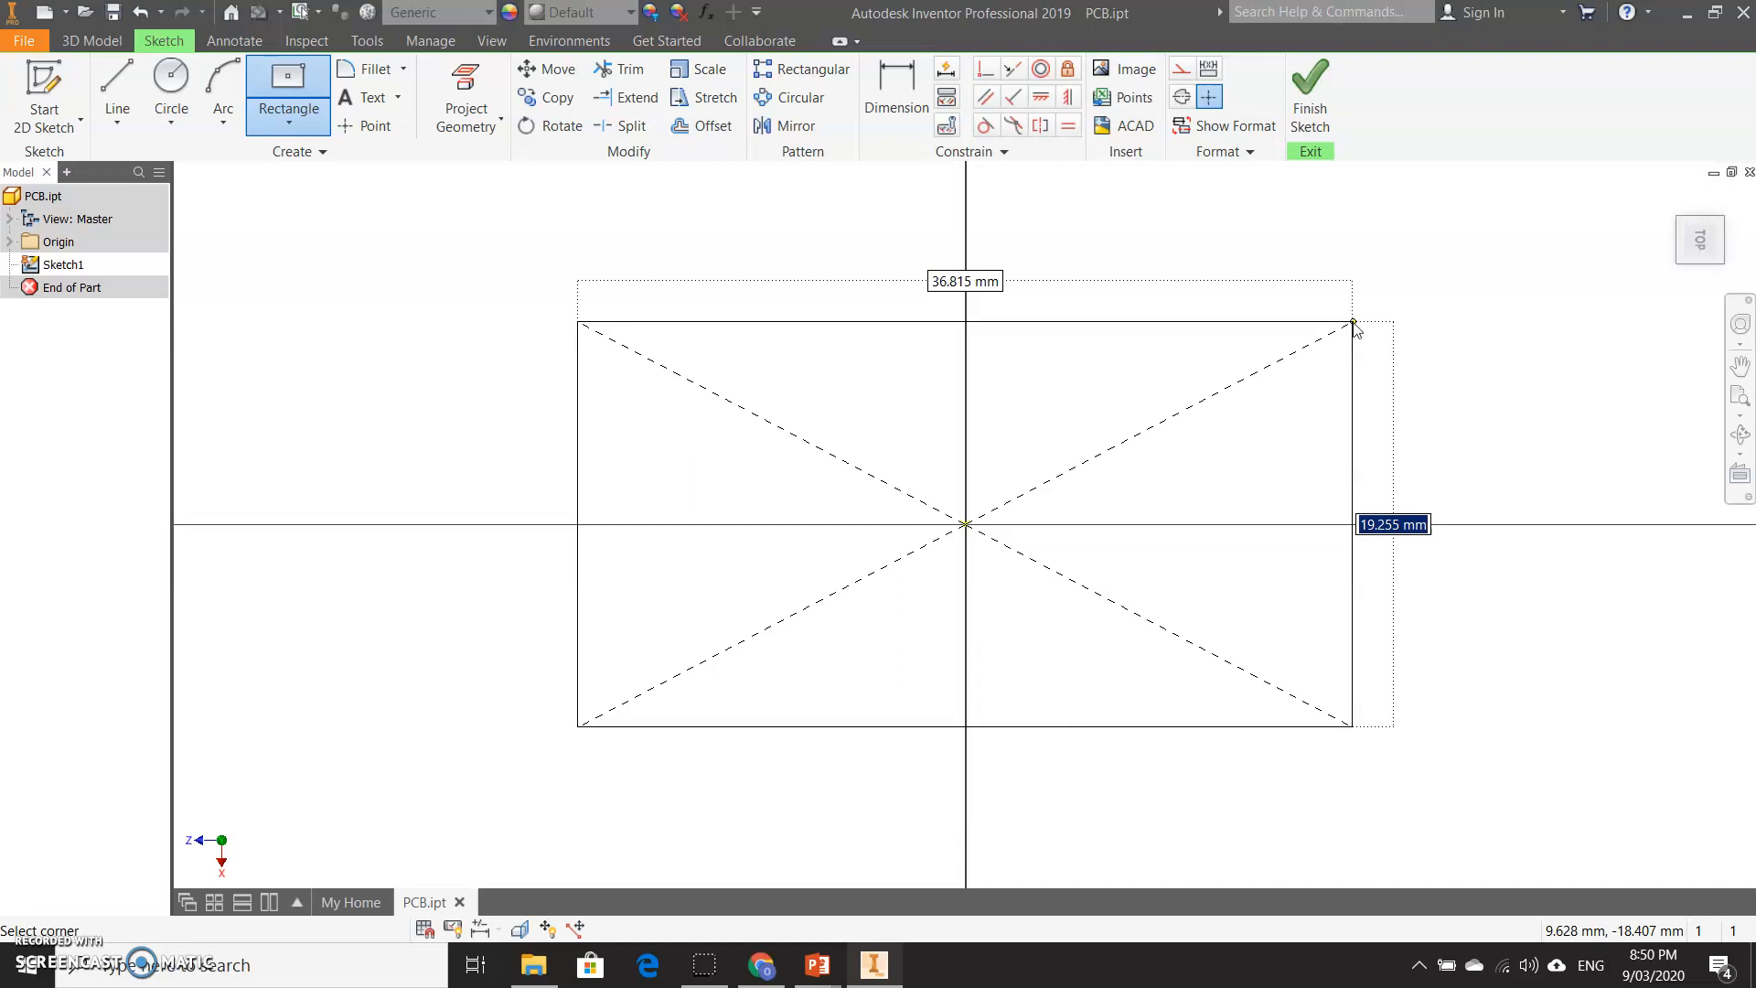
Step: Size the origin-centred rectangle 85 mm long by 56 mm high and complete it
type("56")
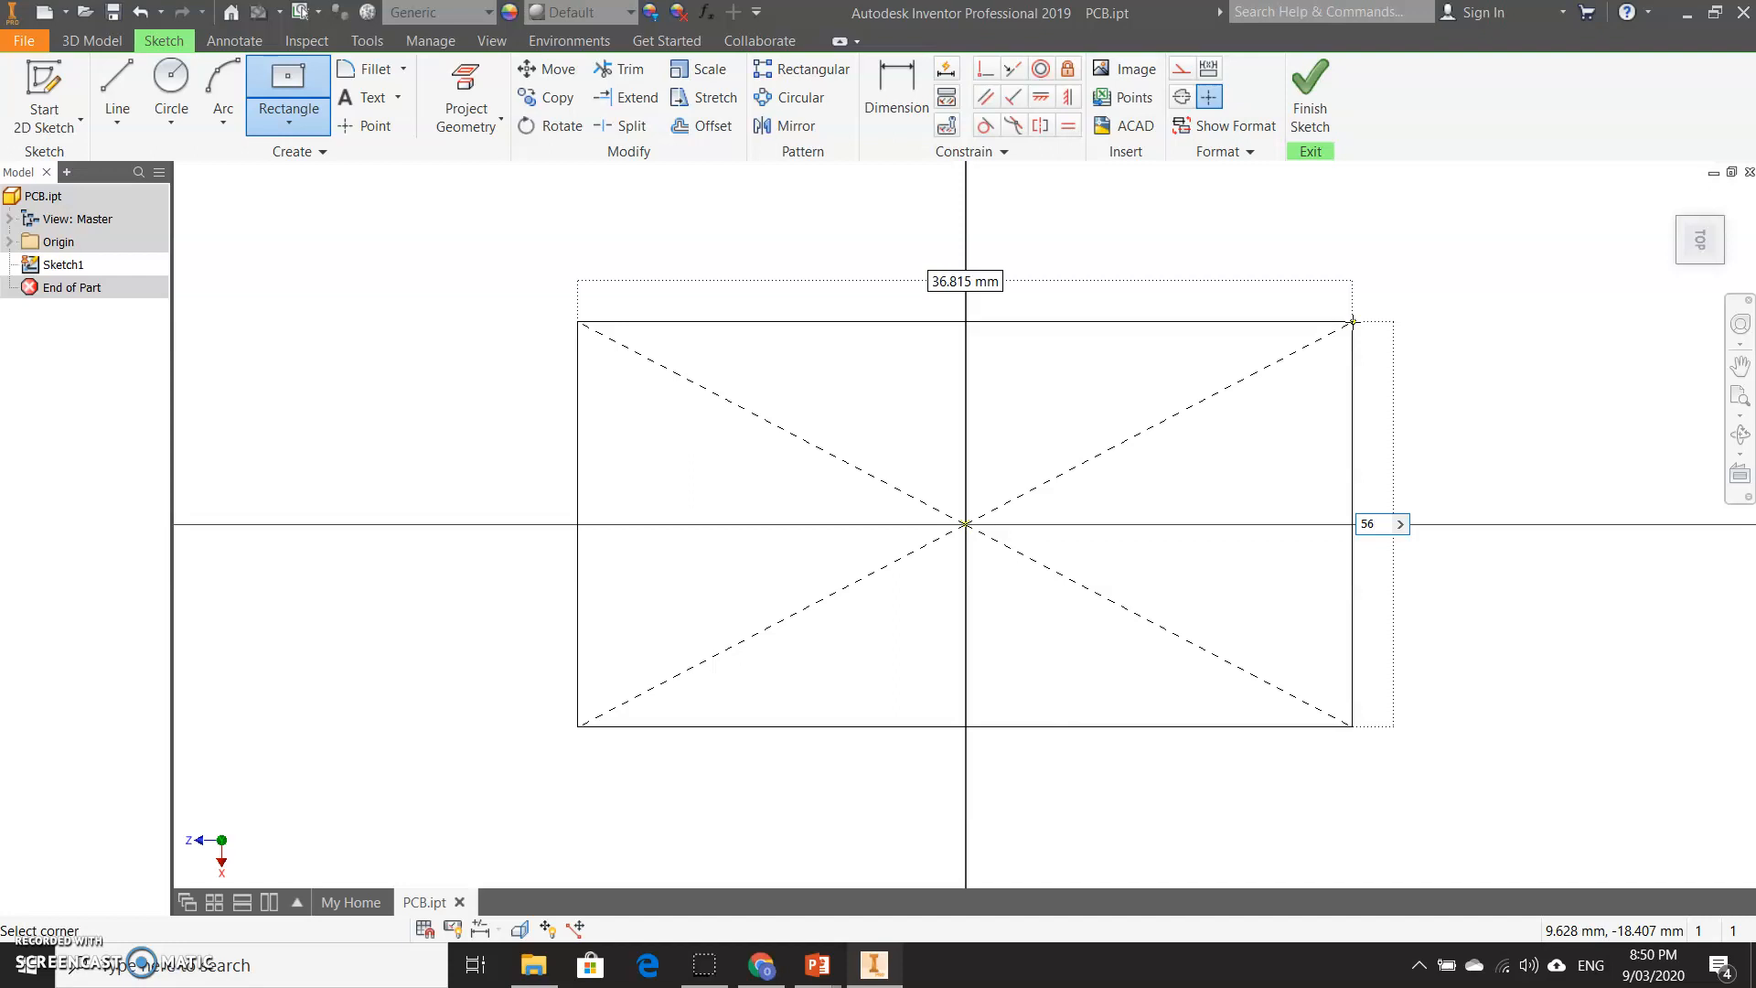
key("Tab")
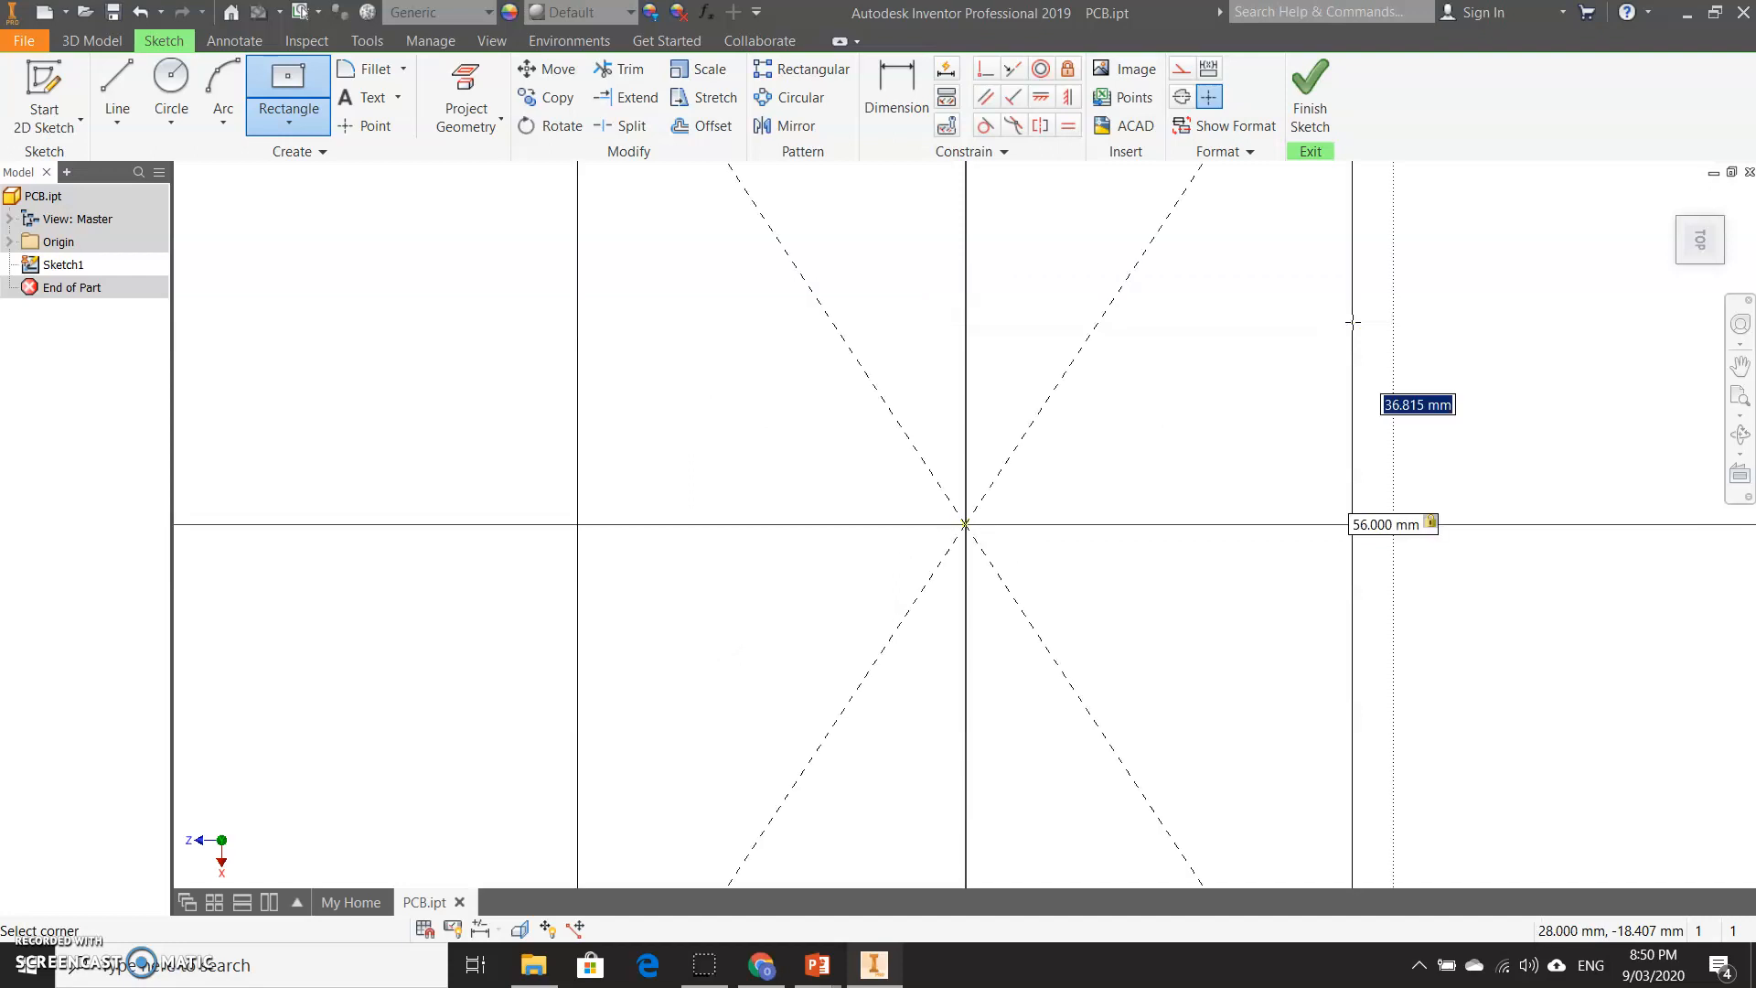
type("85")
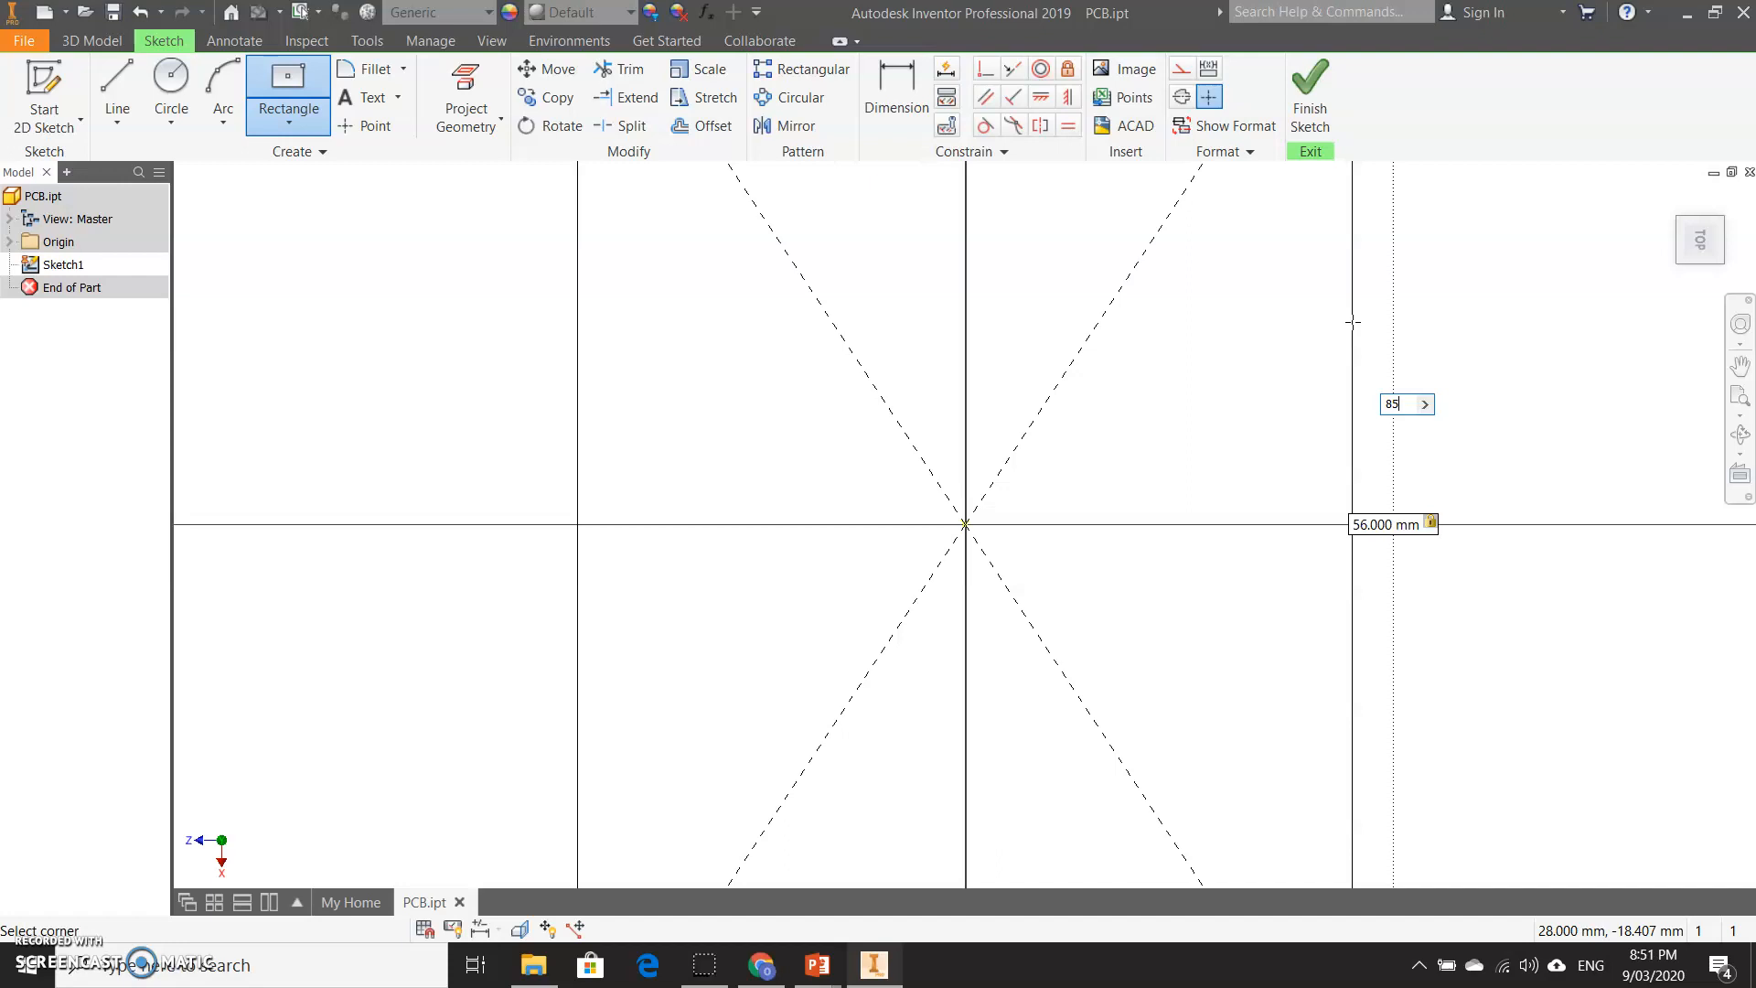
key("Return")
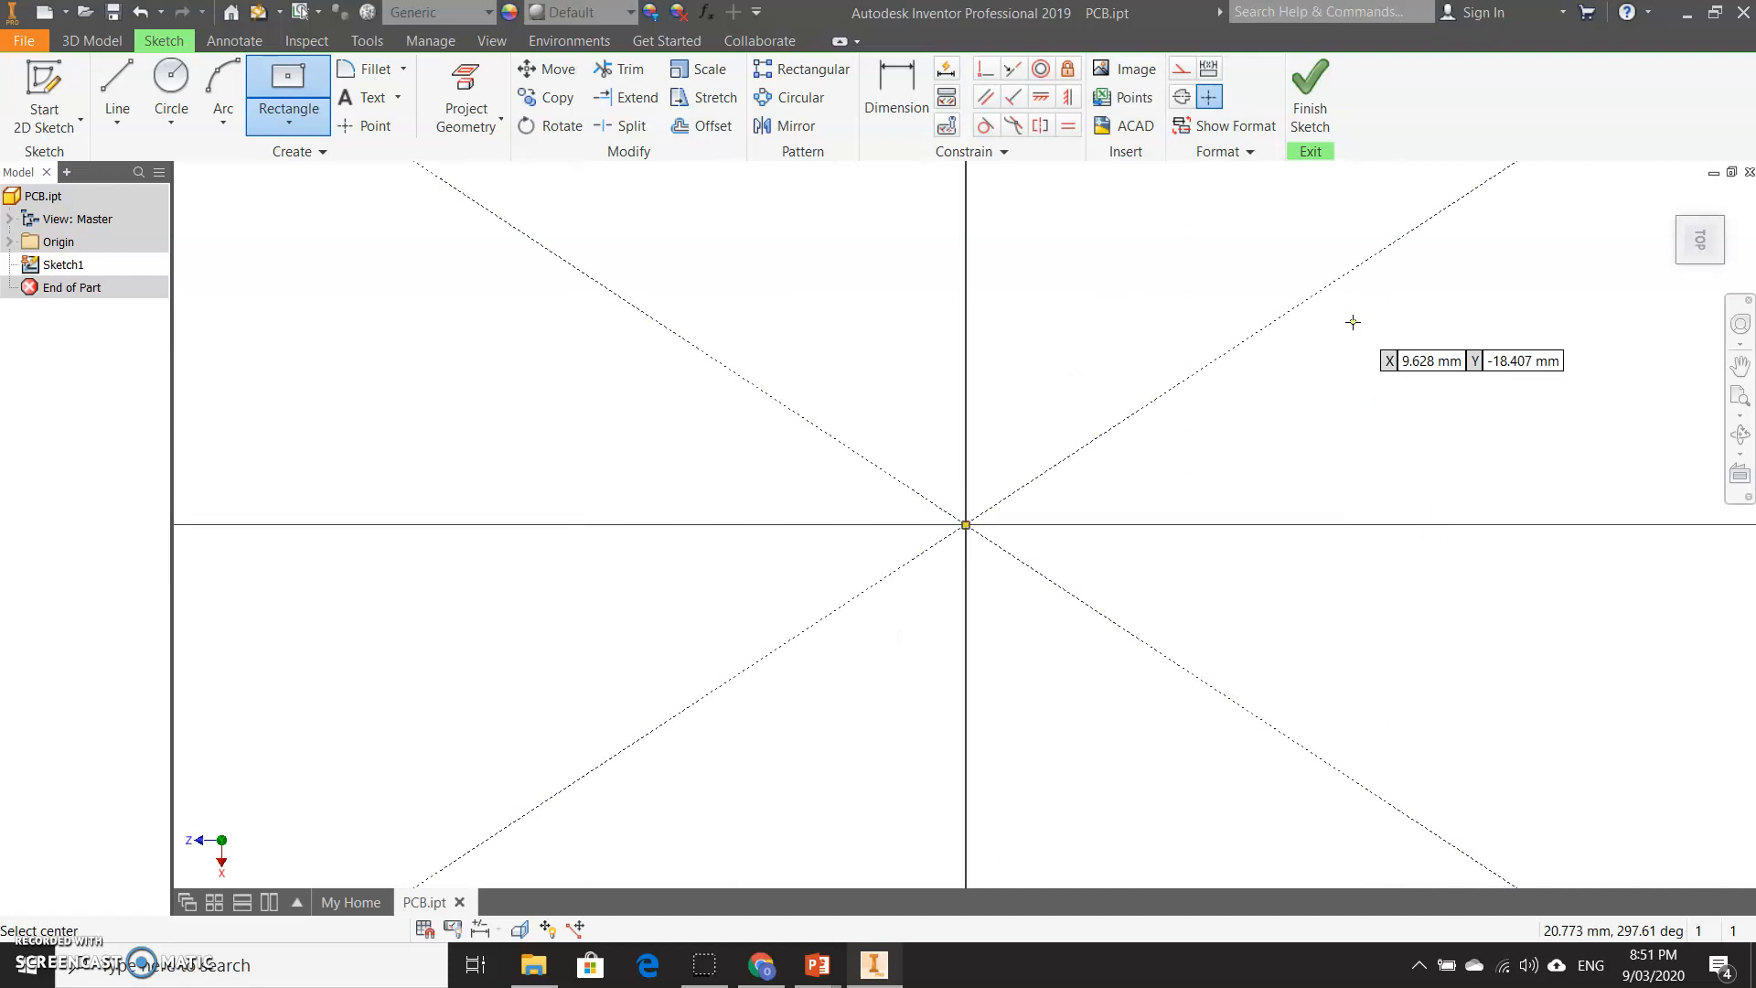
Step: Examine the completed rectangle's corners and centre point up close, finishing with the whole profile centred in view
scroll(1353, 322, "up", 5)
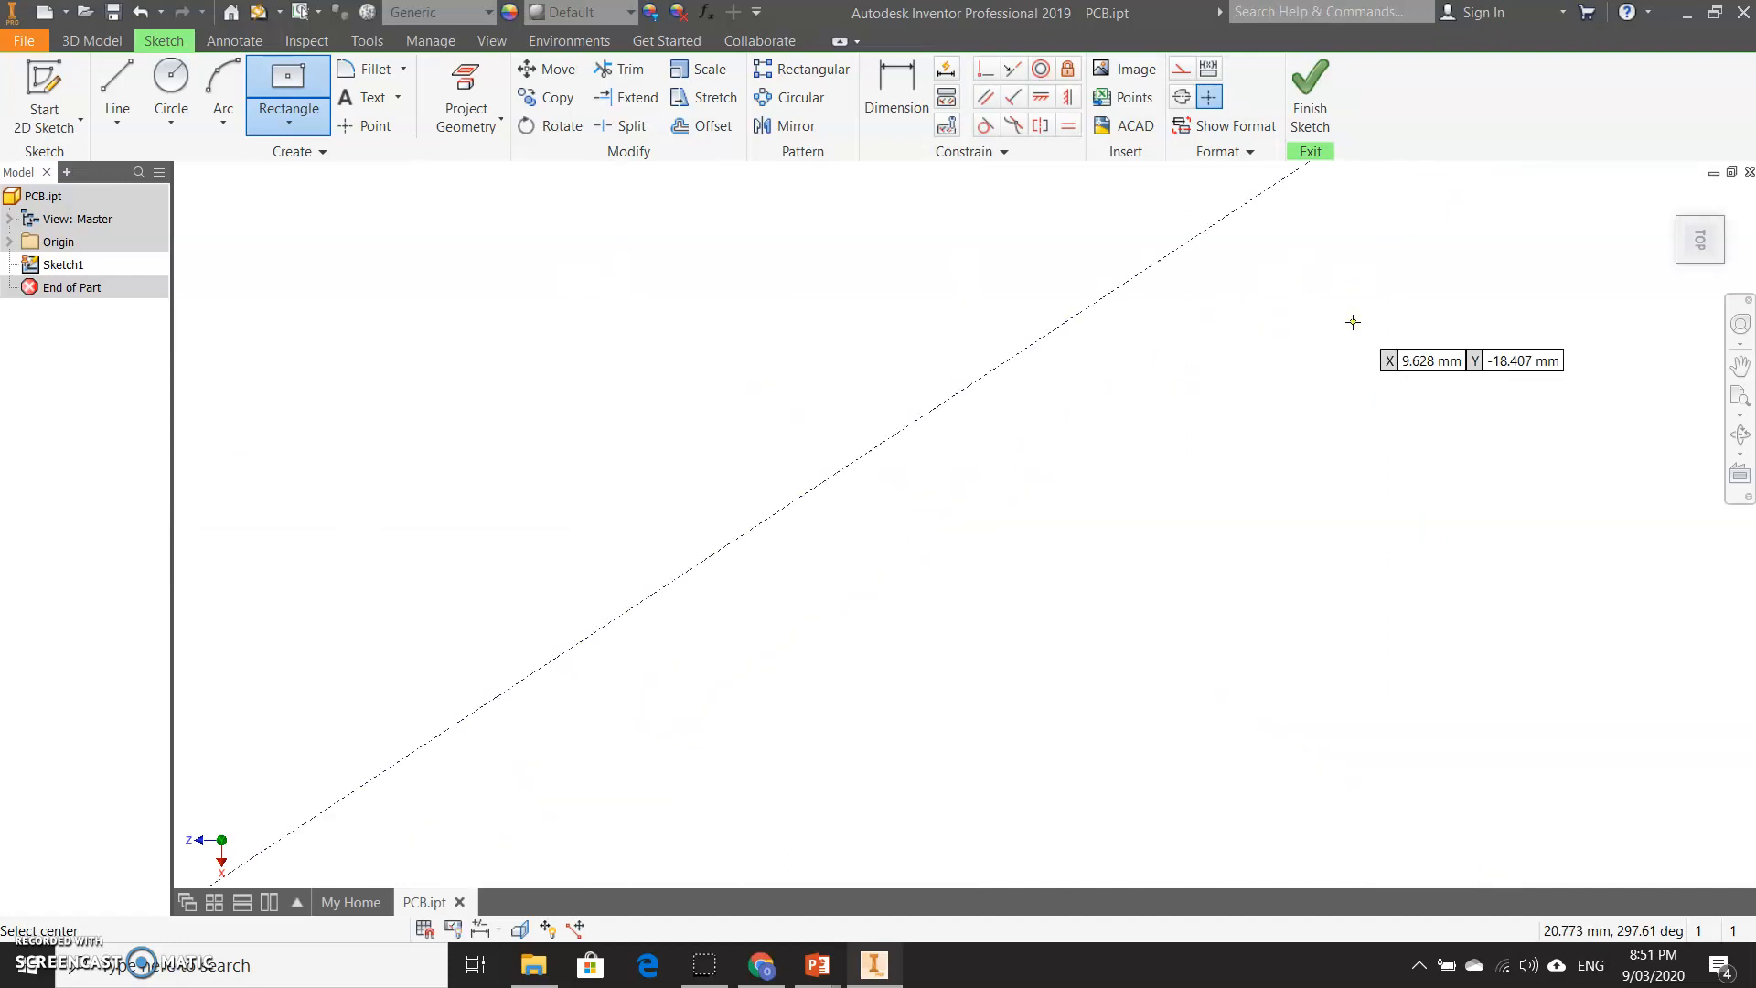
scroll(1353, 322, "down", 5)
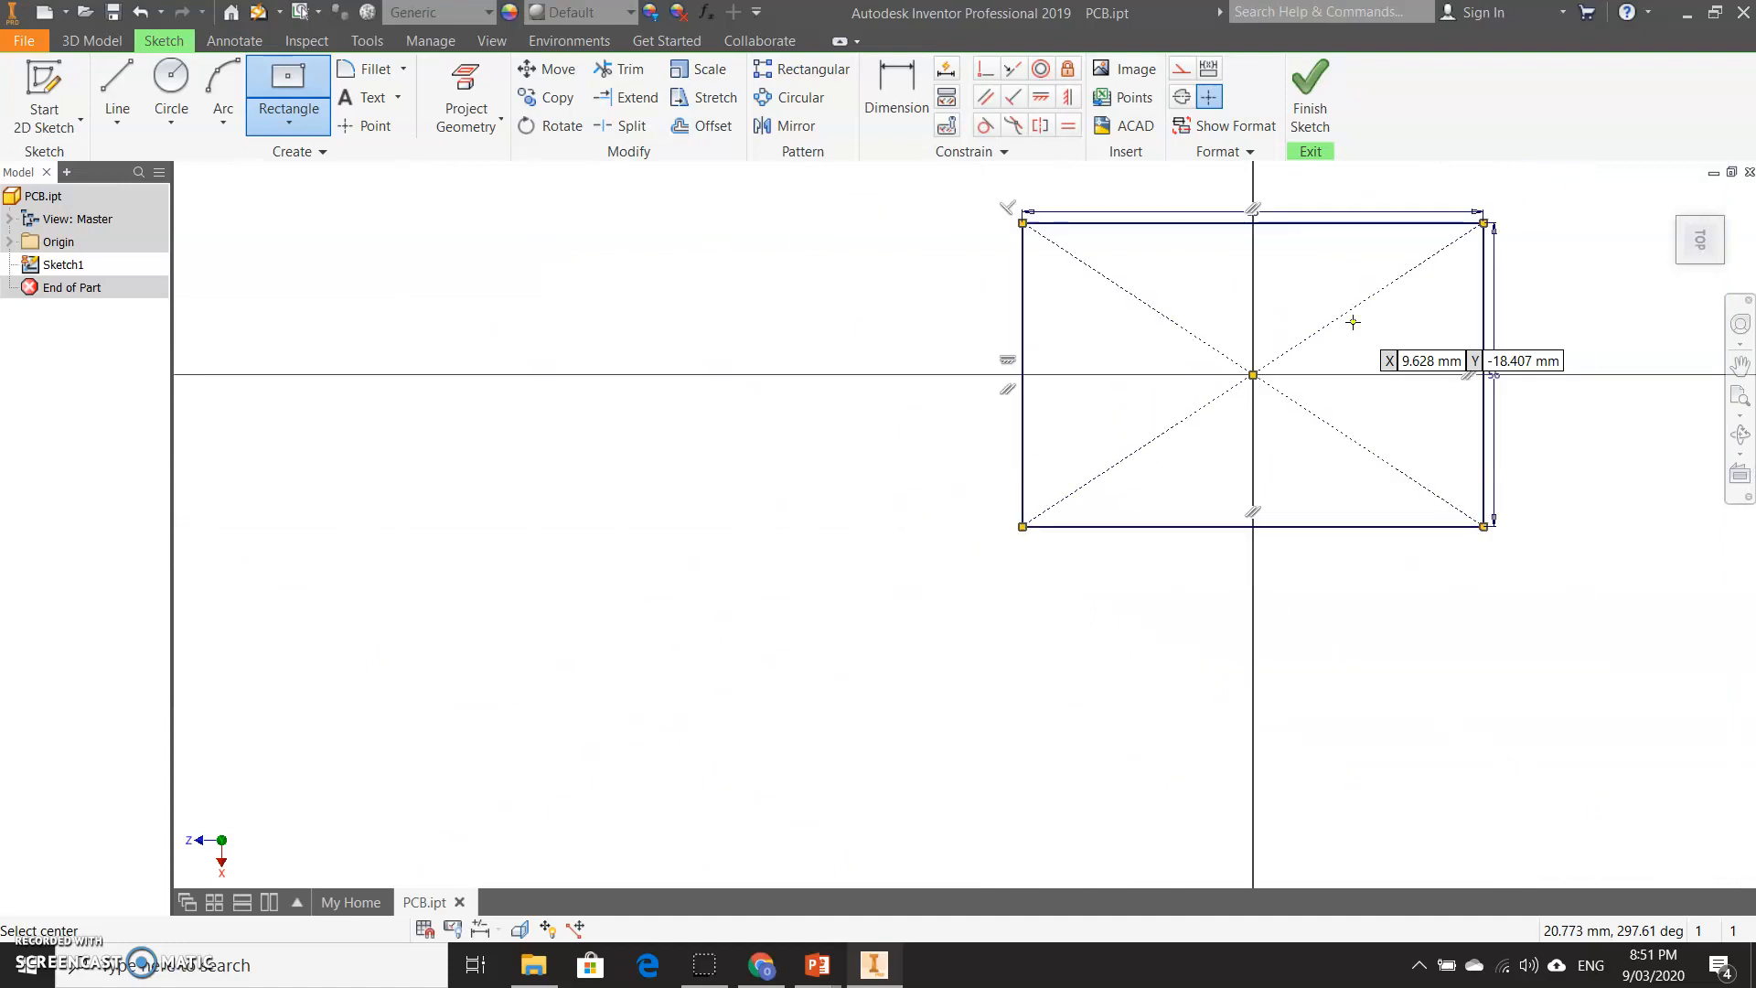
scroll(1370, 256, "down", 4)
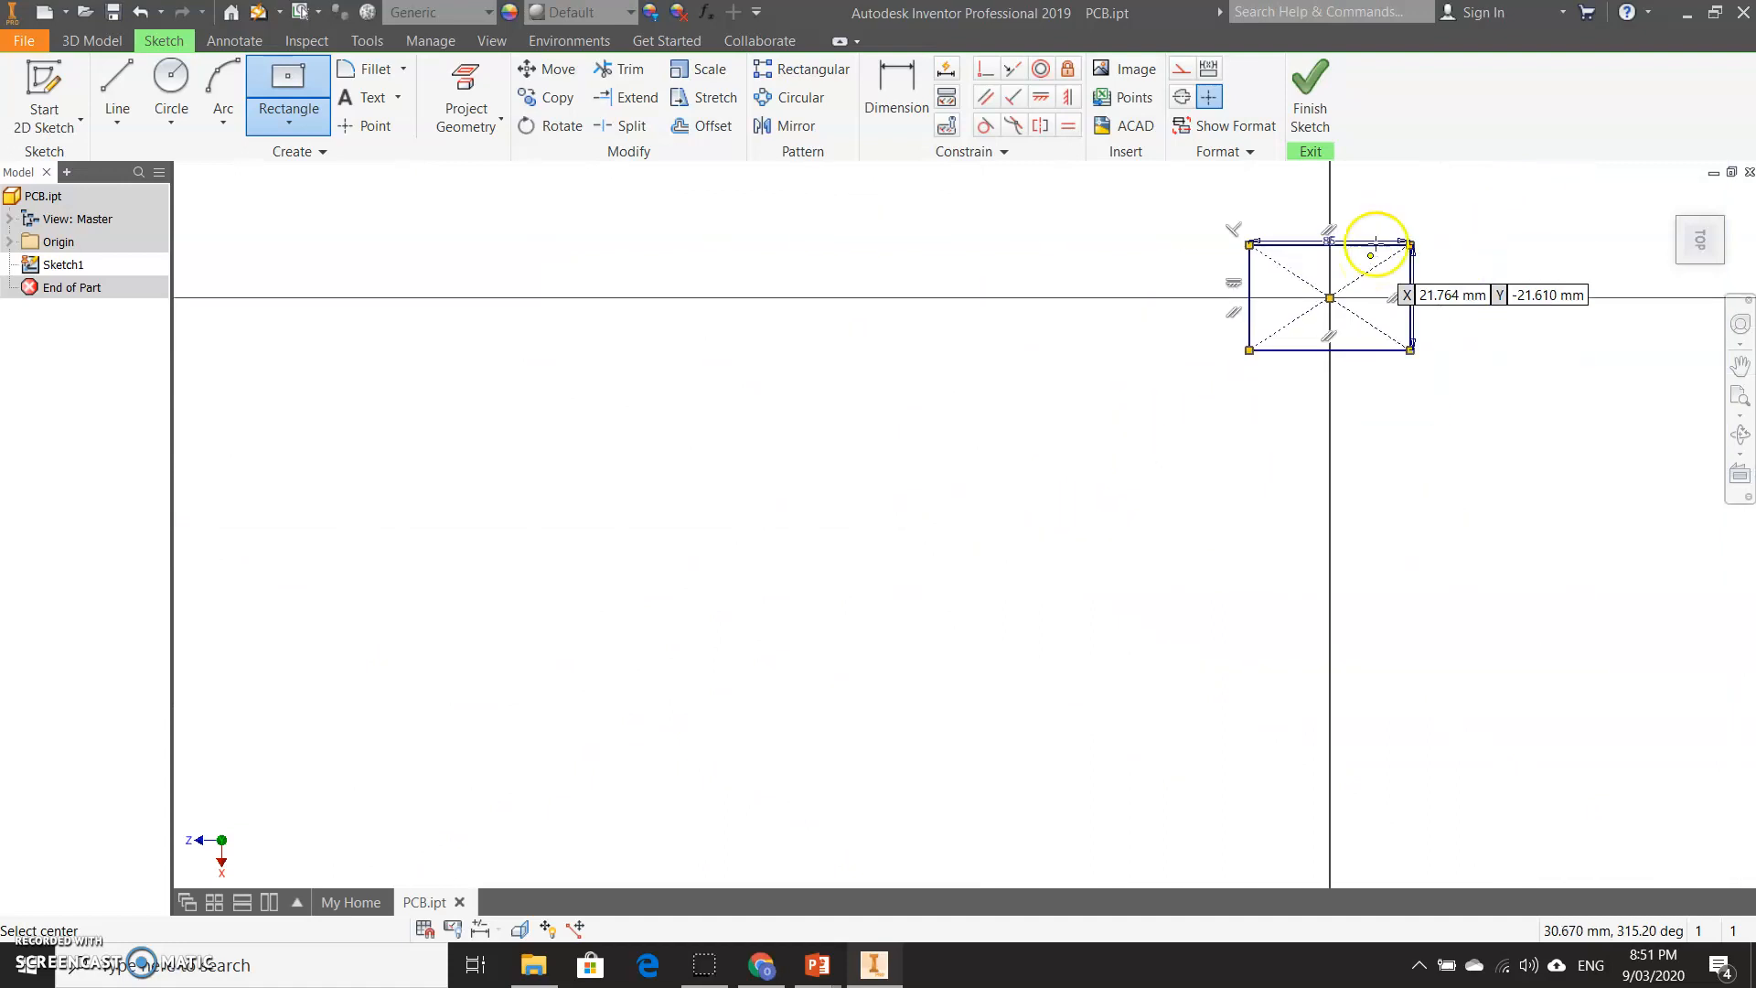
key("Home")
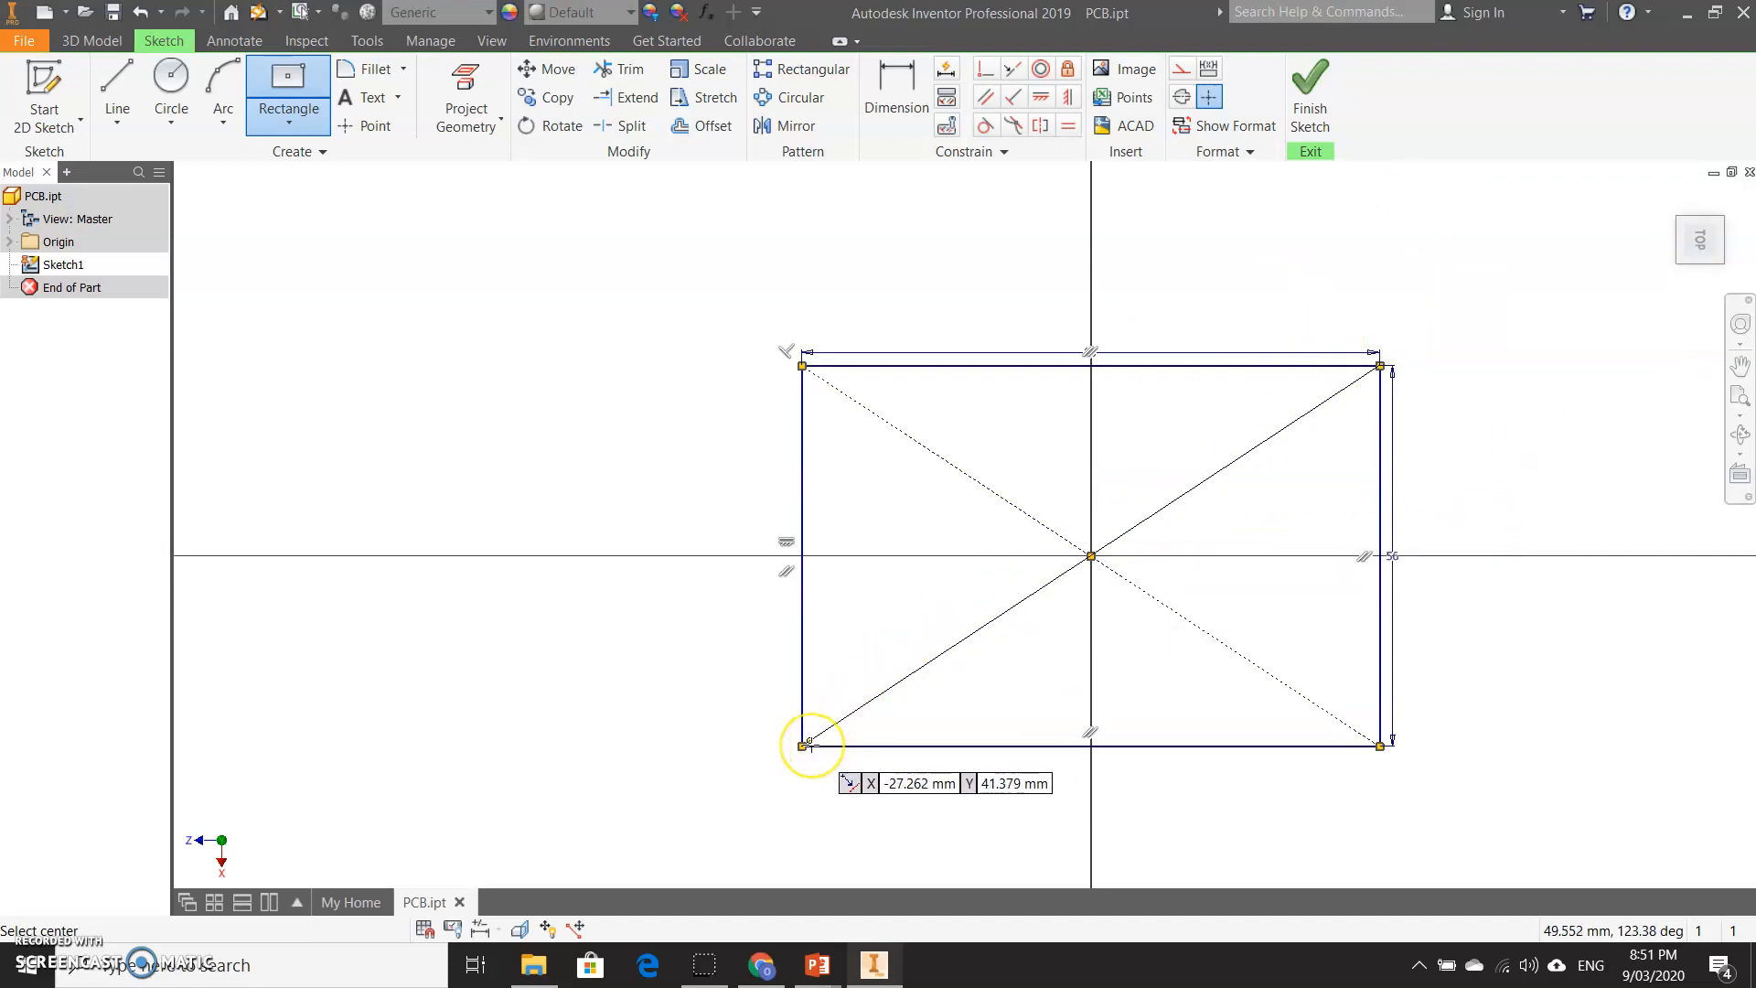
scroll(813, 741, "down", 6)
scroll(811, 745, "up", 8)
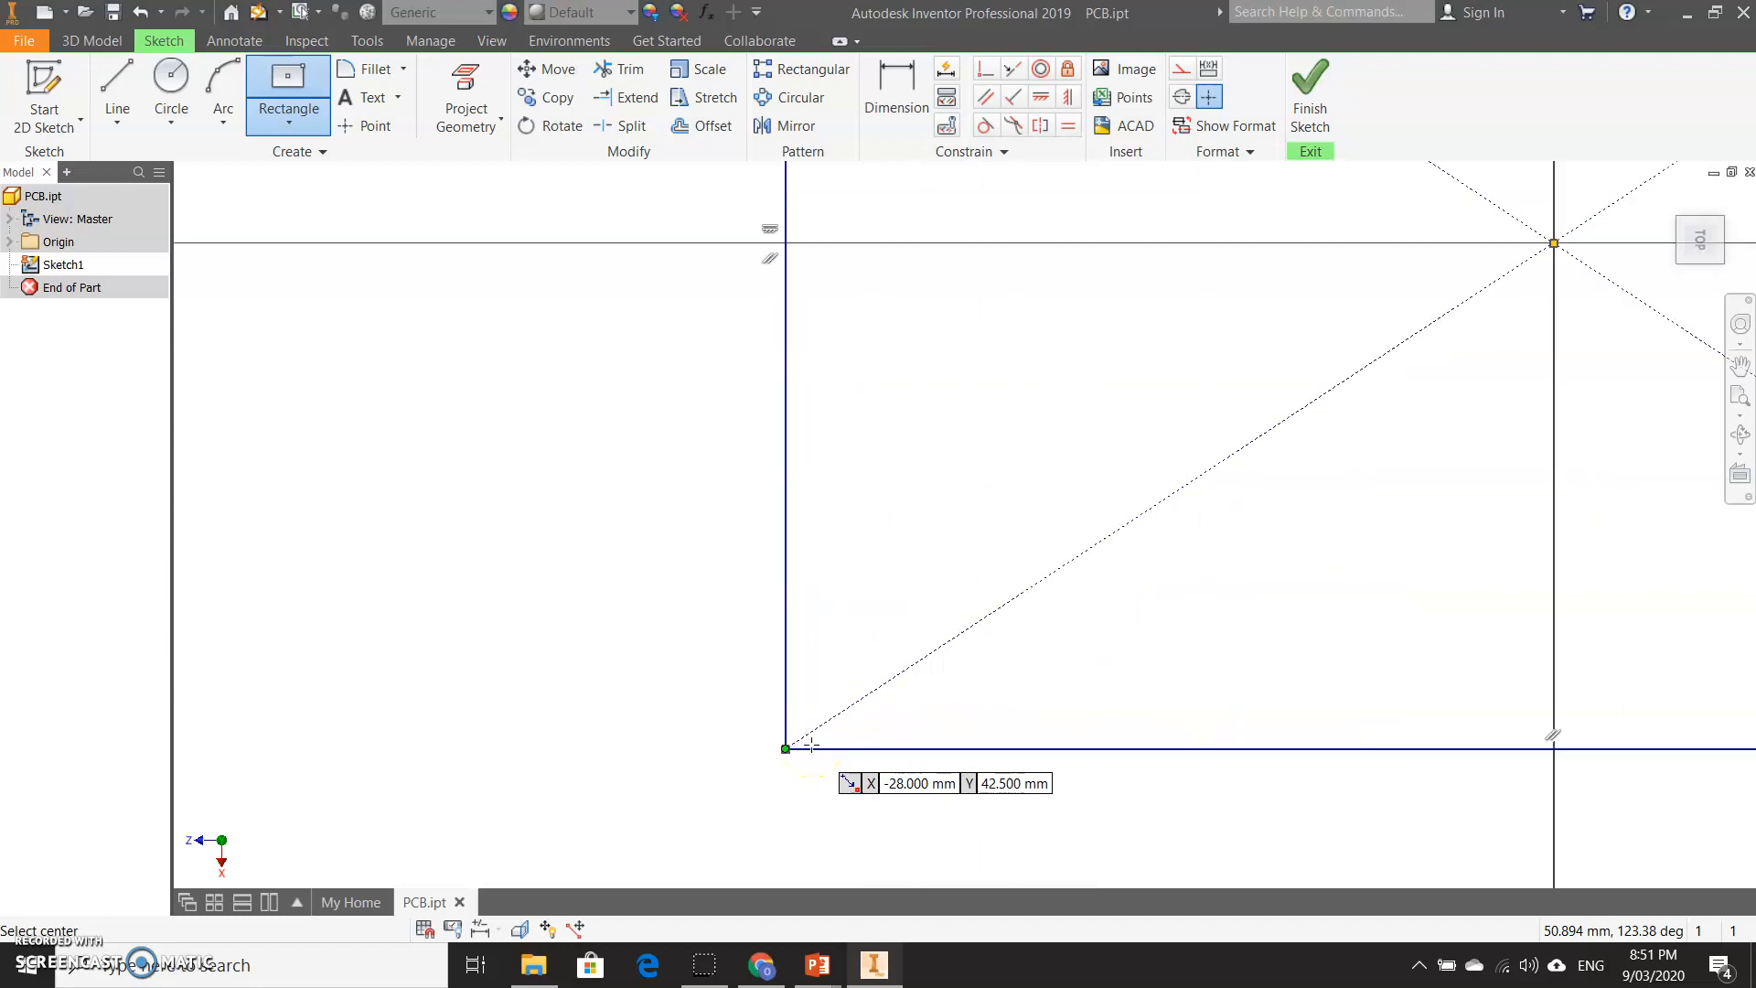
scroll(763, 746, "up", 1)
scroll(764, 746, "down", 5)
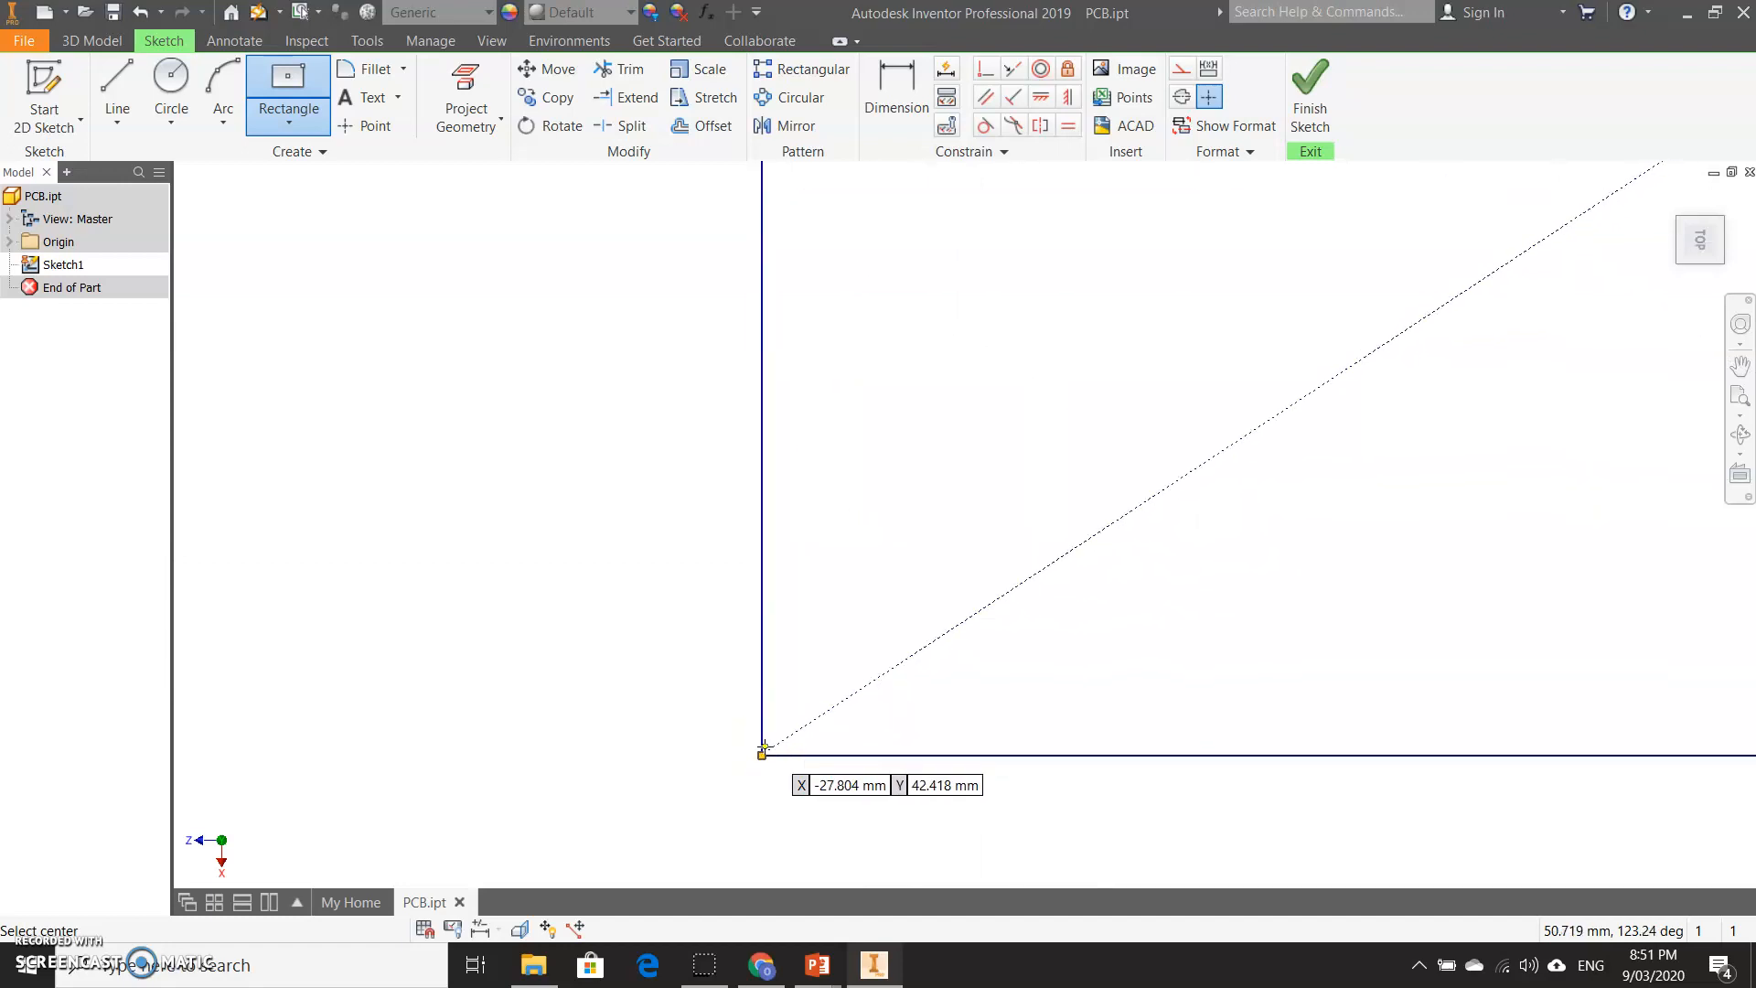
left_click(956, 611)
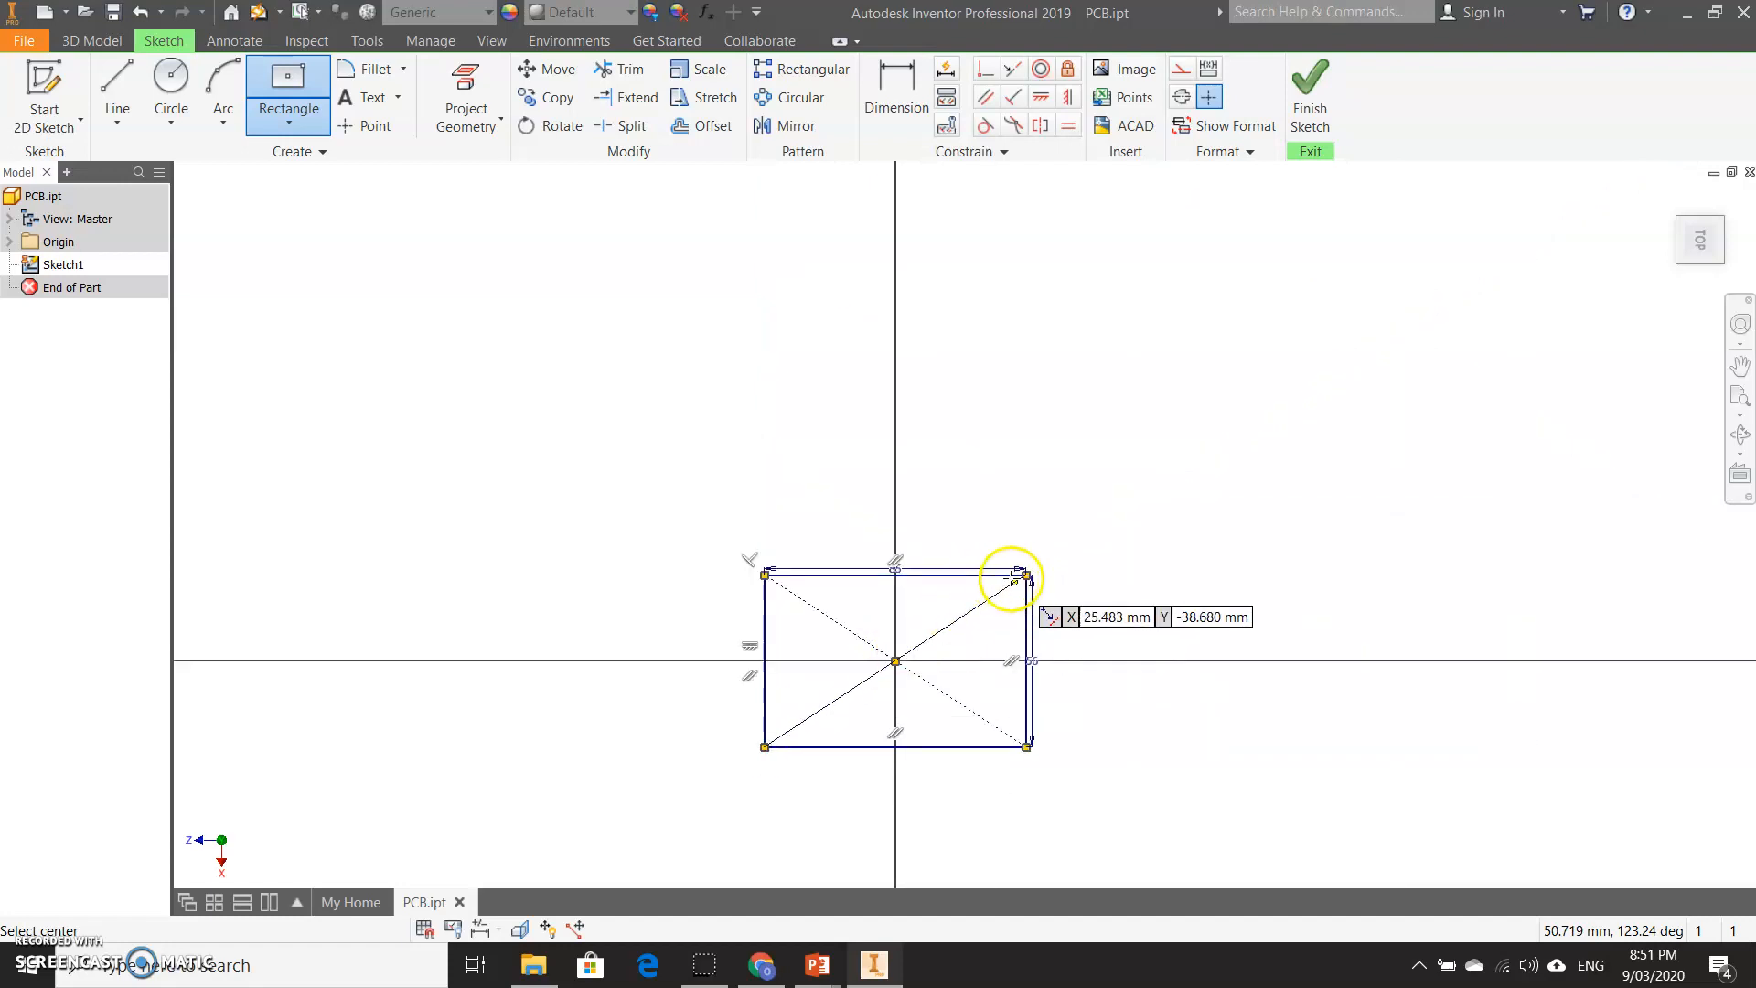
scroll(1022, 583, "up", 4)
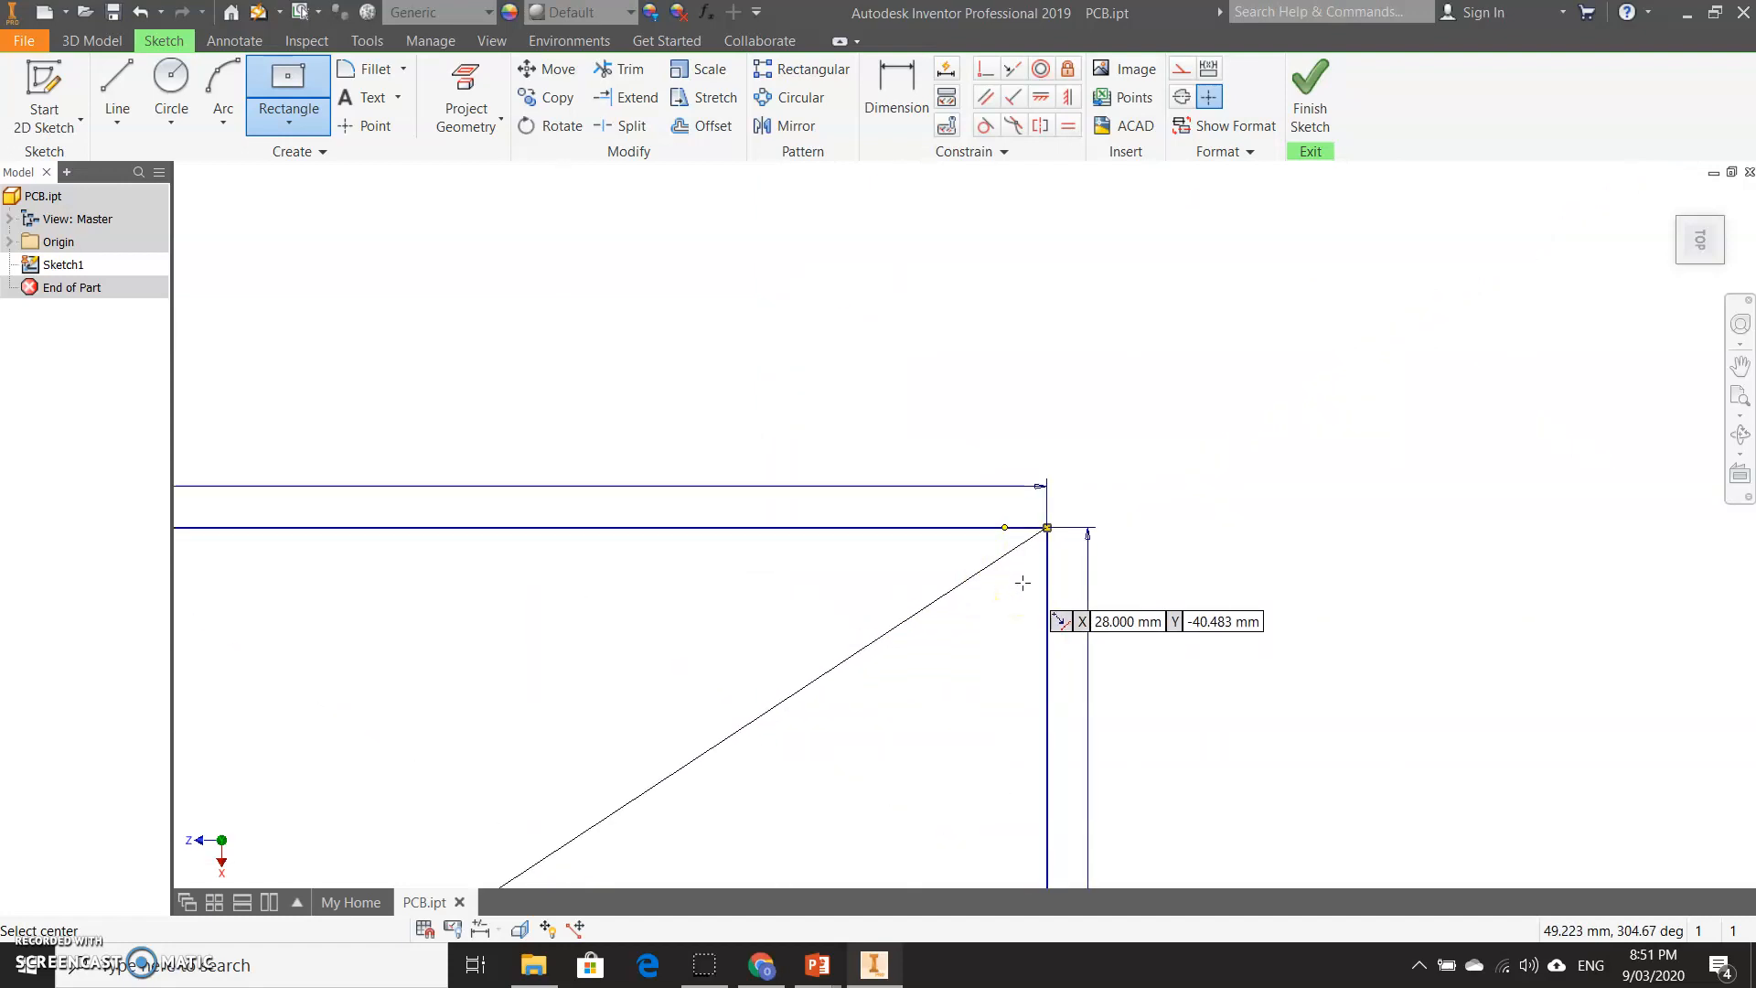
scroll(1023, 582, "down", 4)
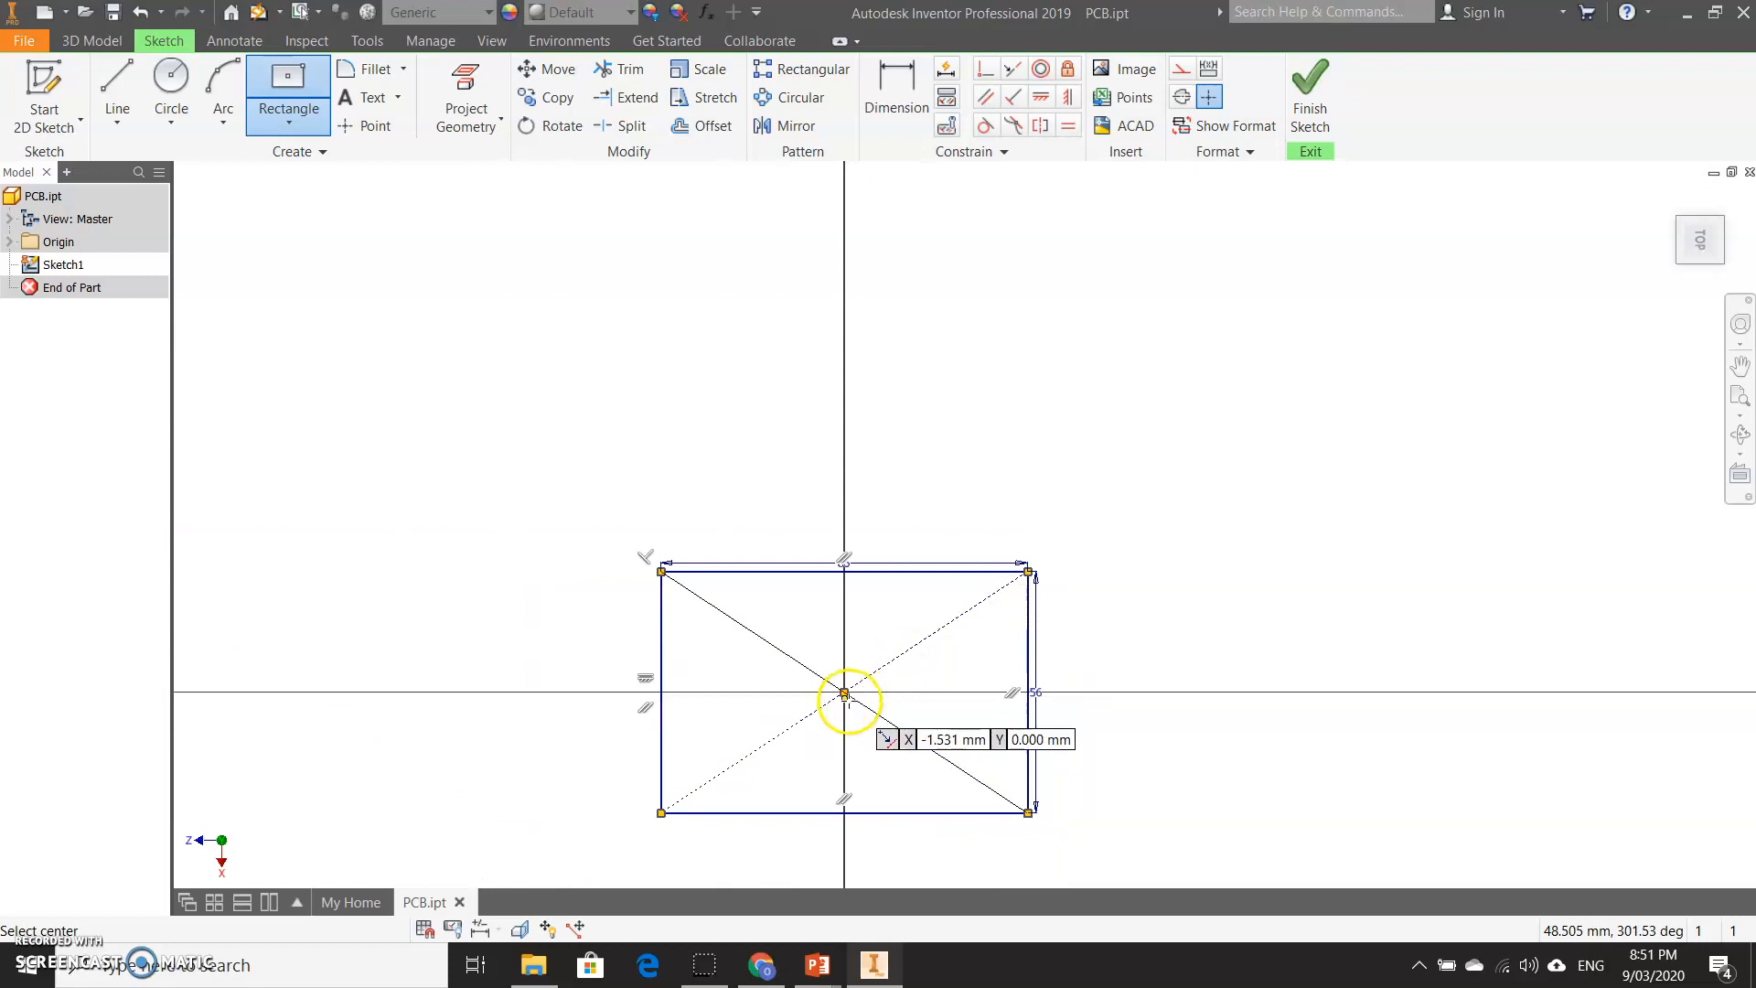
scroll(842, 697, "up", 4)
scroll(849, 701, "down", 4)
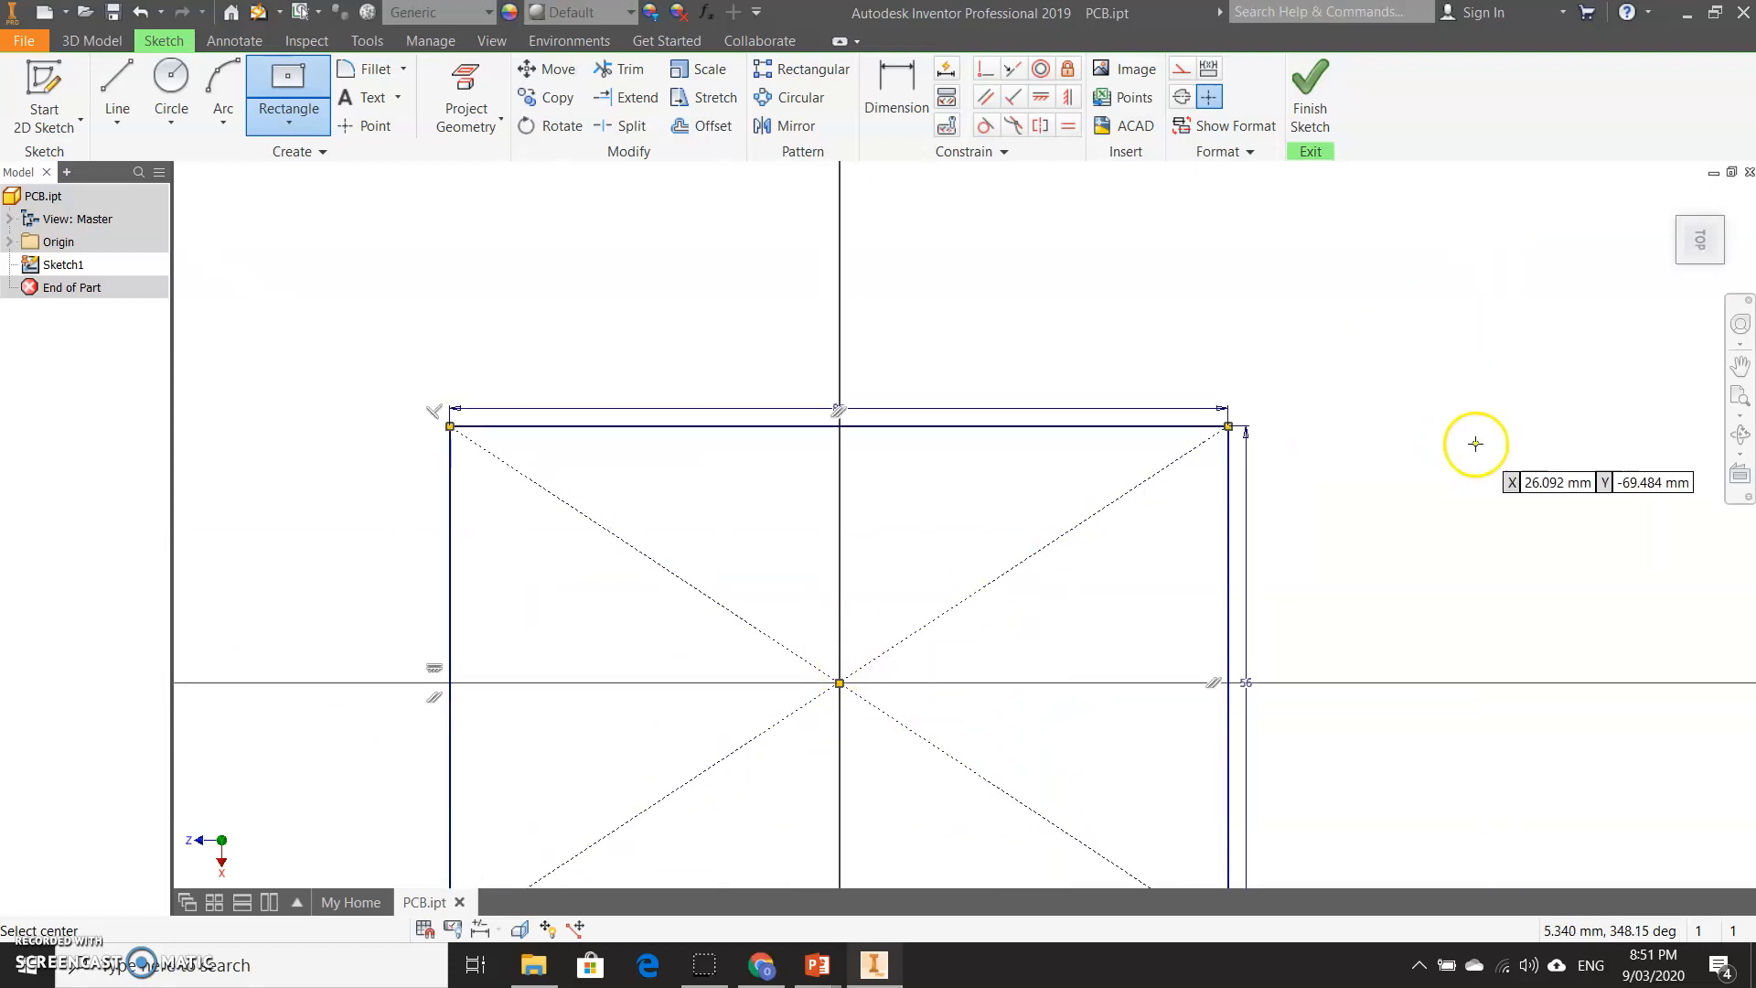
left_click(1741, 371)
left_click_drag(1114, 674, 1136, 518)
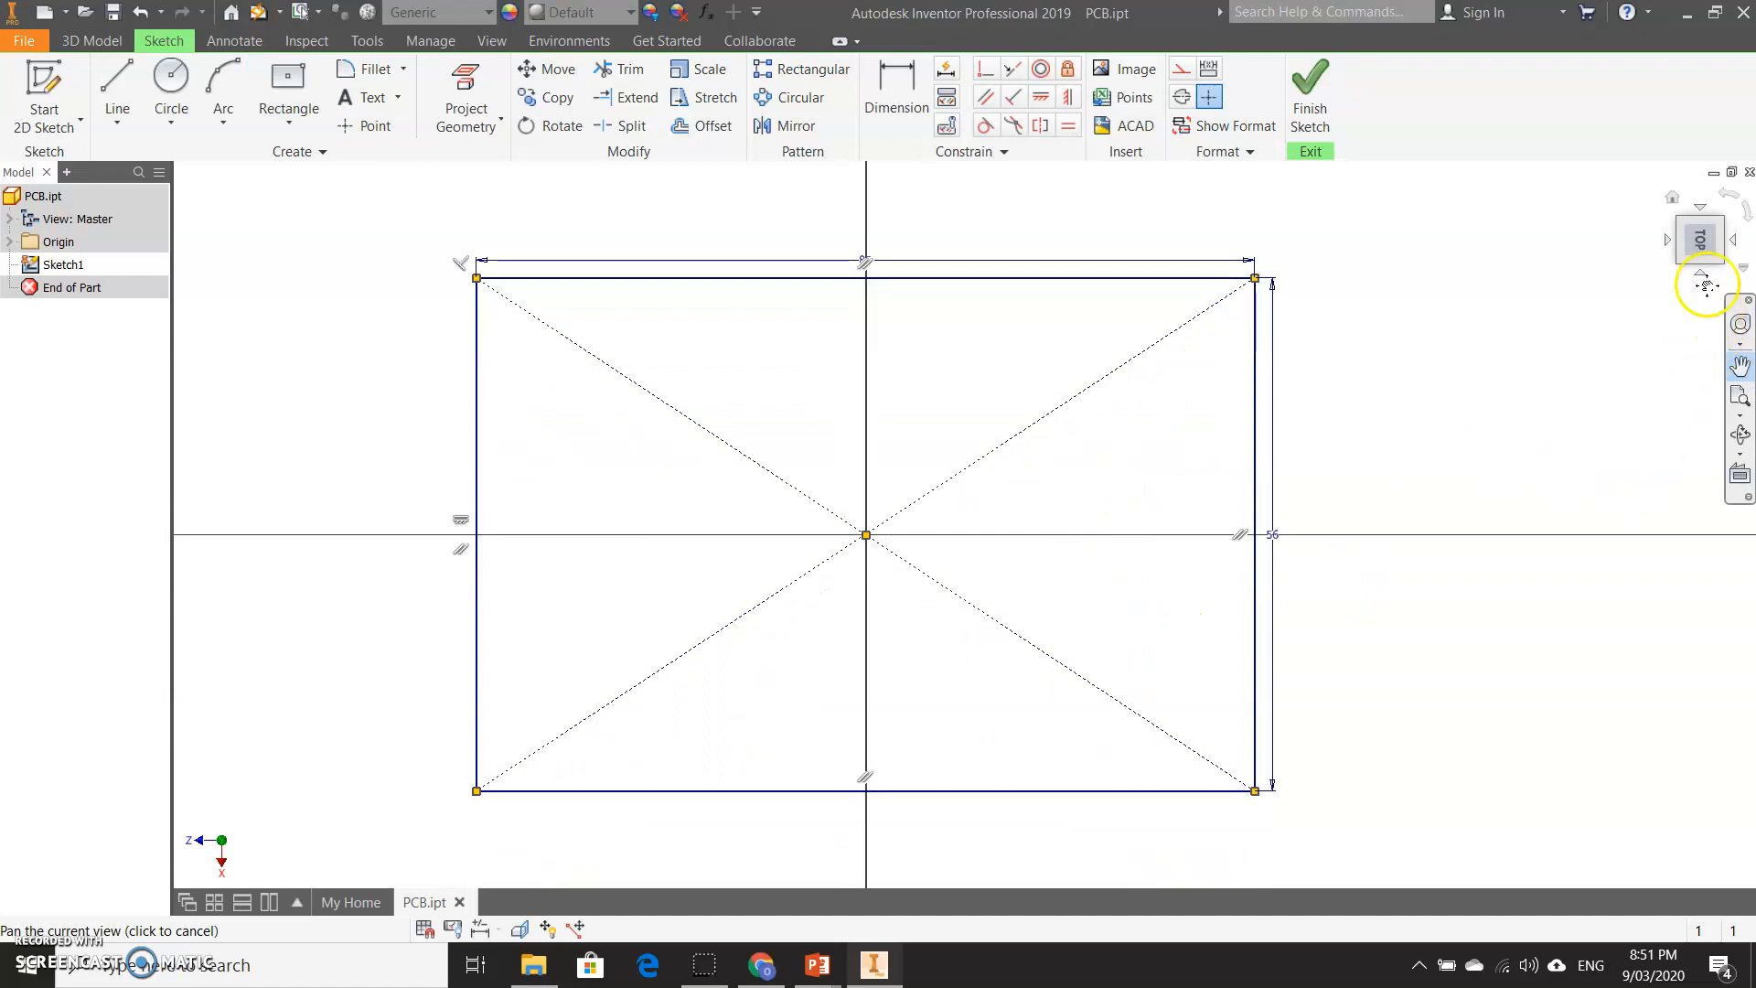
mouse_move(1439, 576)
left_mouse_down()
mouse_move(1528, 565)
mouse_move(1455, 606)
mouse_move(1459, 582)
left_mouse_up()
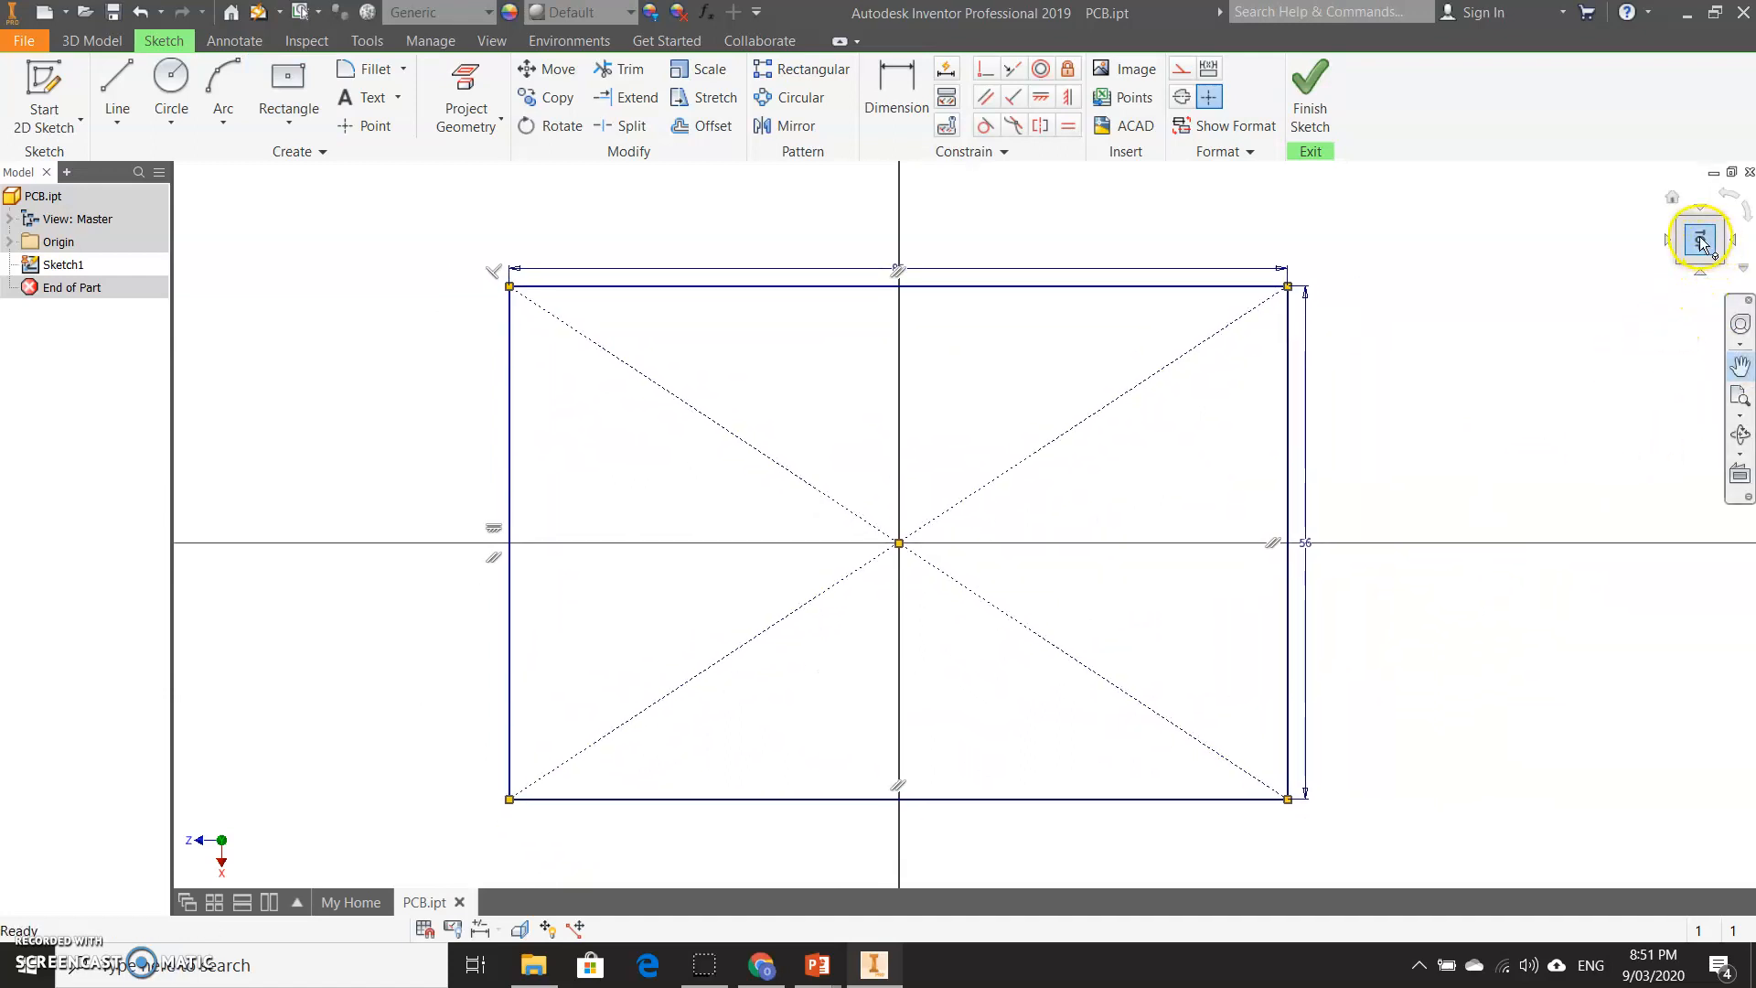
Step: Inspect the rectangle sketch from the left and bottom, ending with the bottom view and the 85 mm side horizontal
mouse_move(1701, 243)
left_mouse_down()
mouse_move(1717, 243)
mouse_move(1662, 290)
mouse_move(1596, 274)
mouse_move(1589, 308)
left_mouse_up()
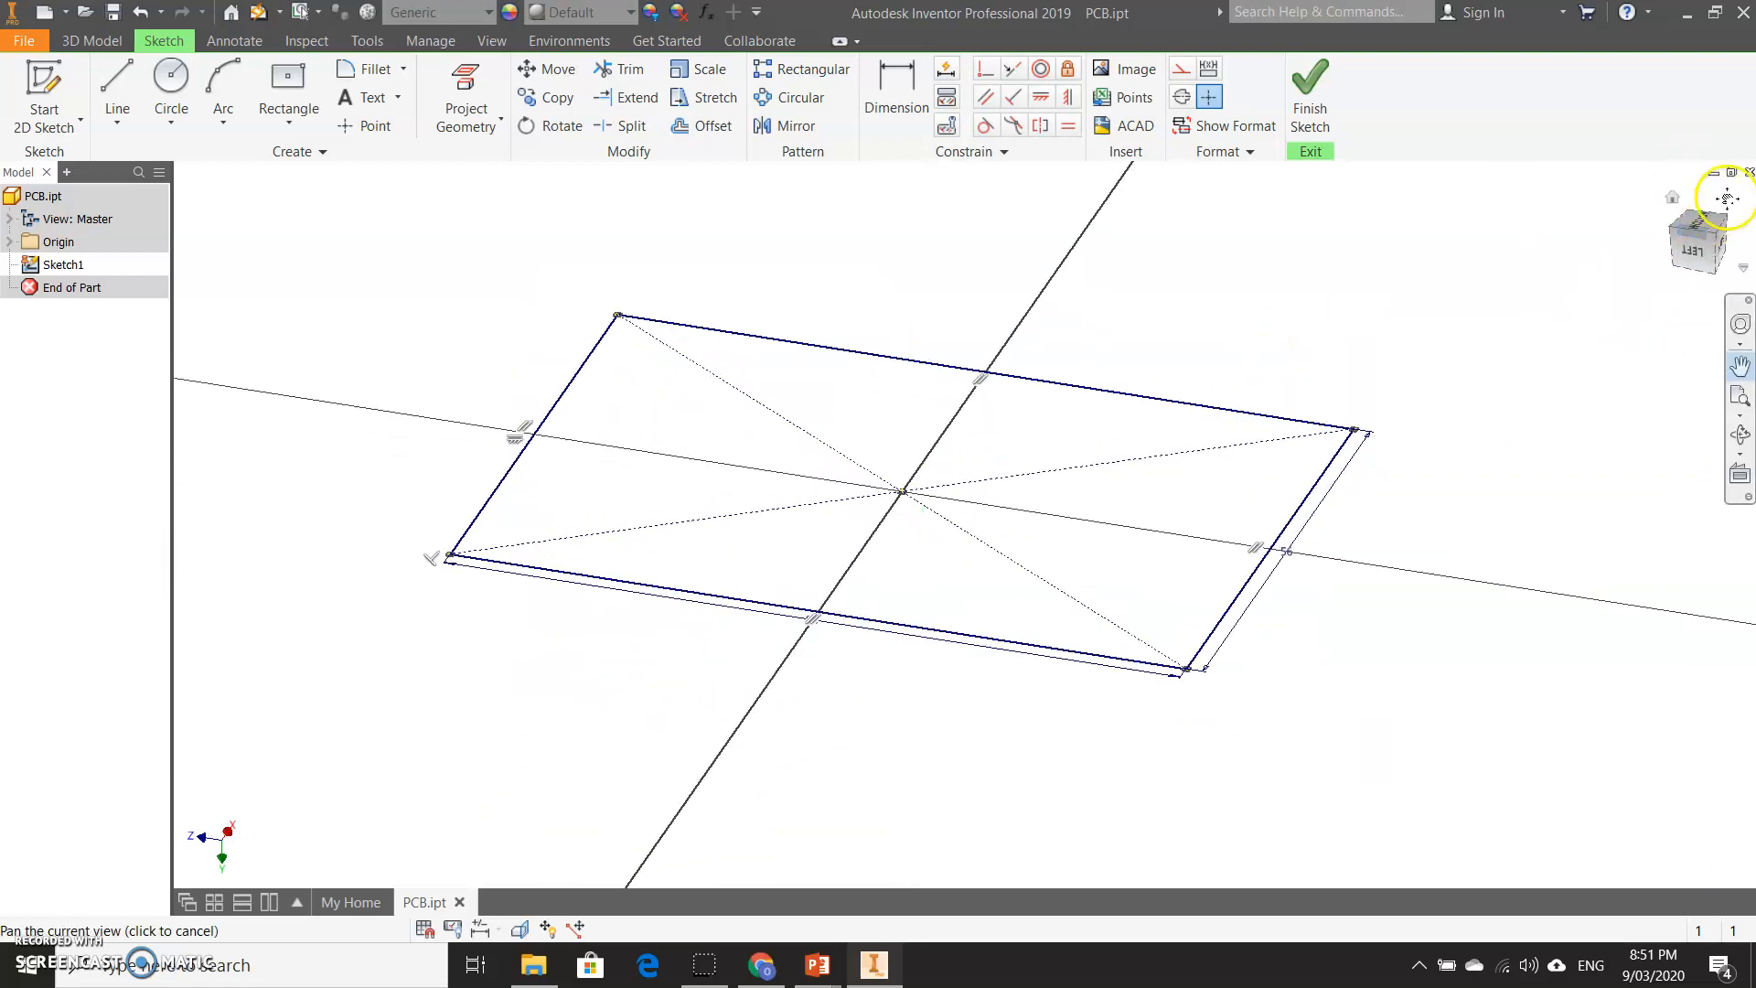
left_click(1701, 253)
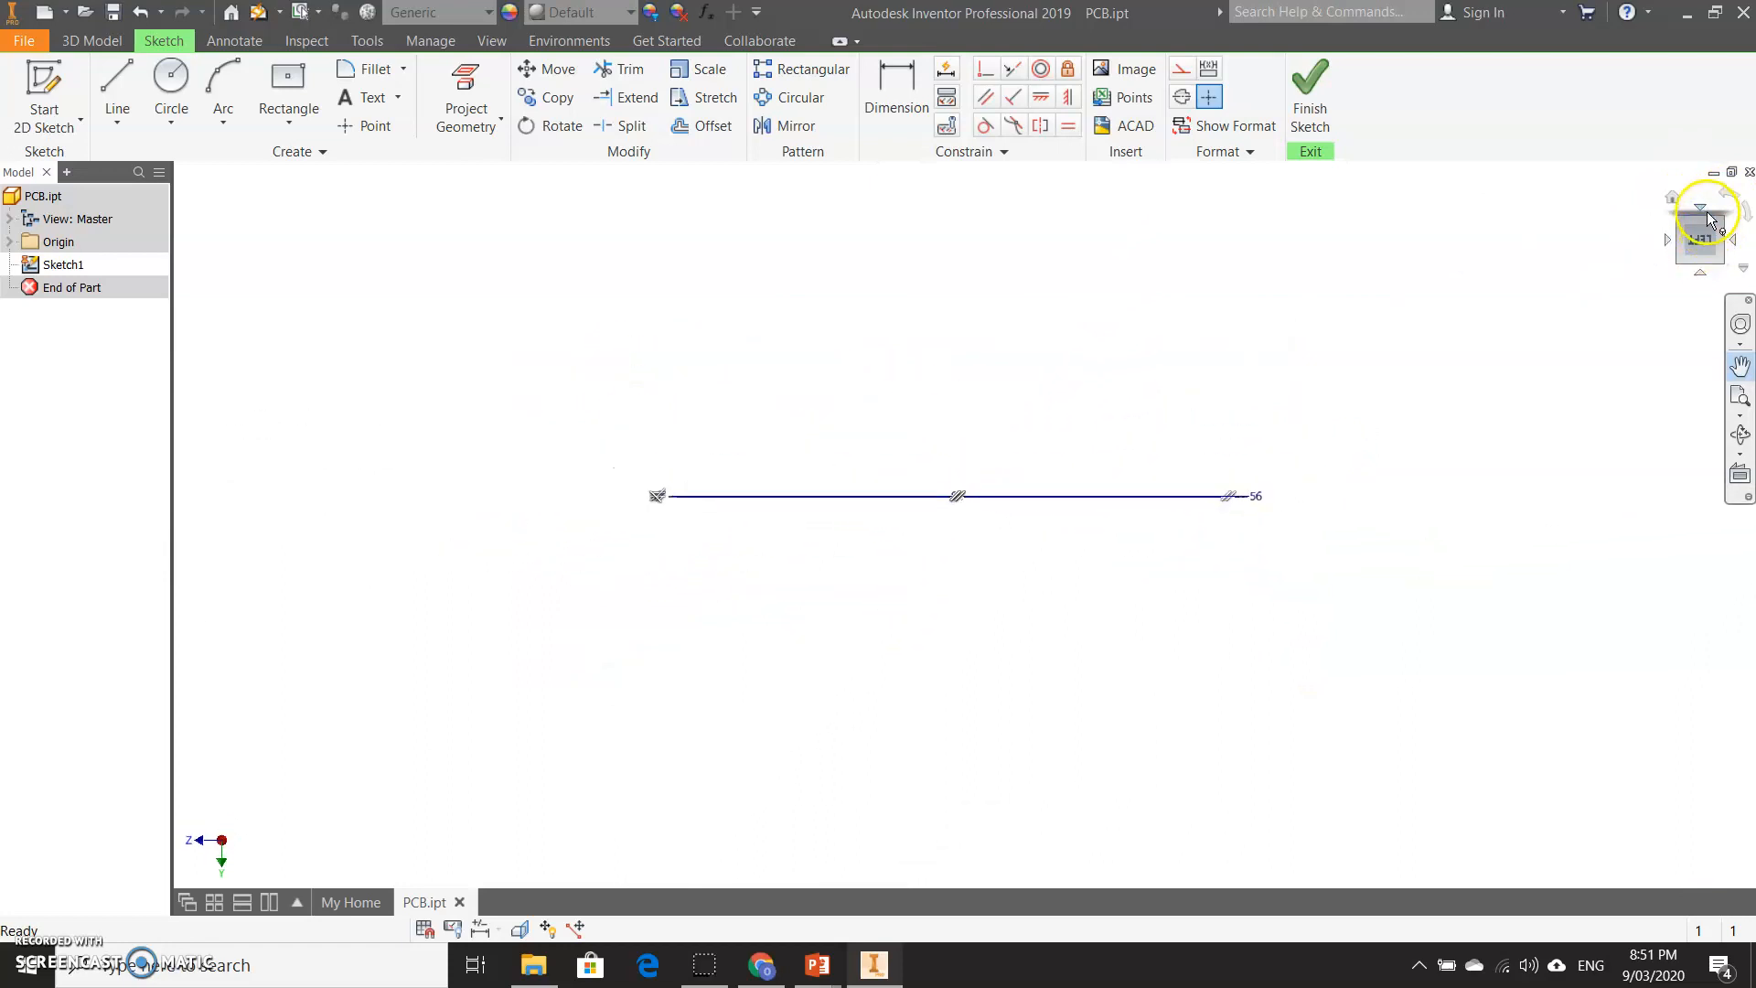
left_click(1707, 217)
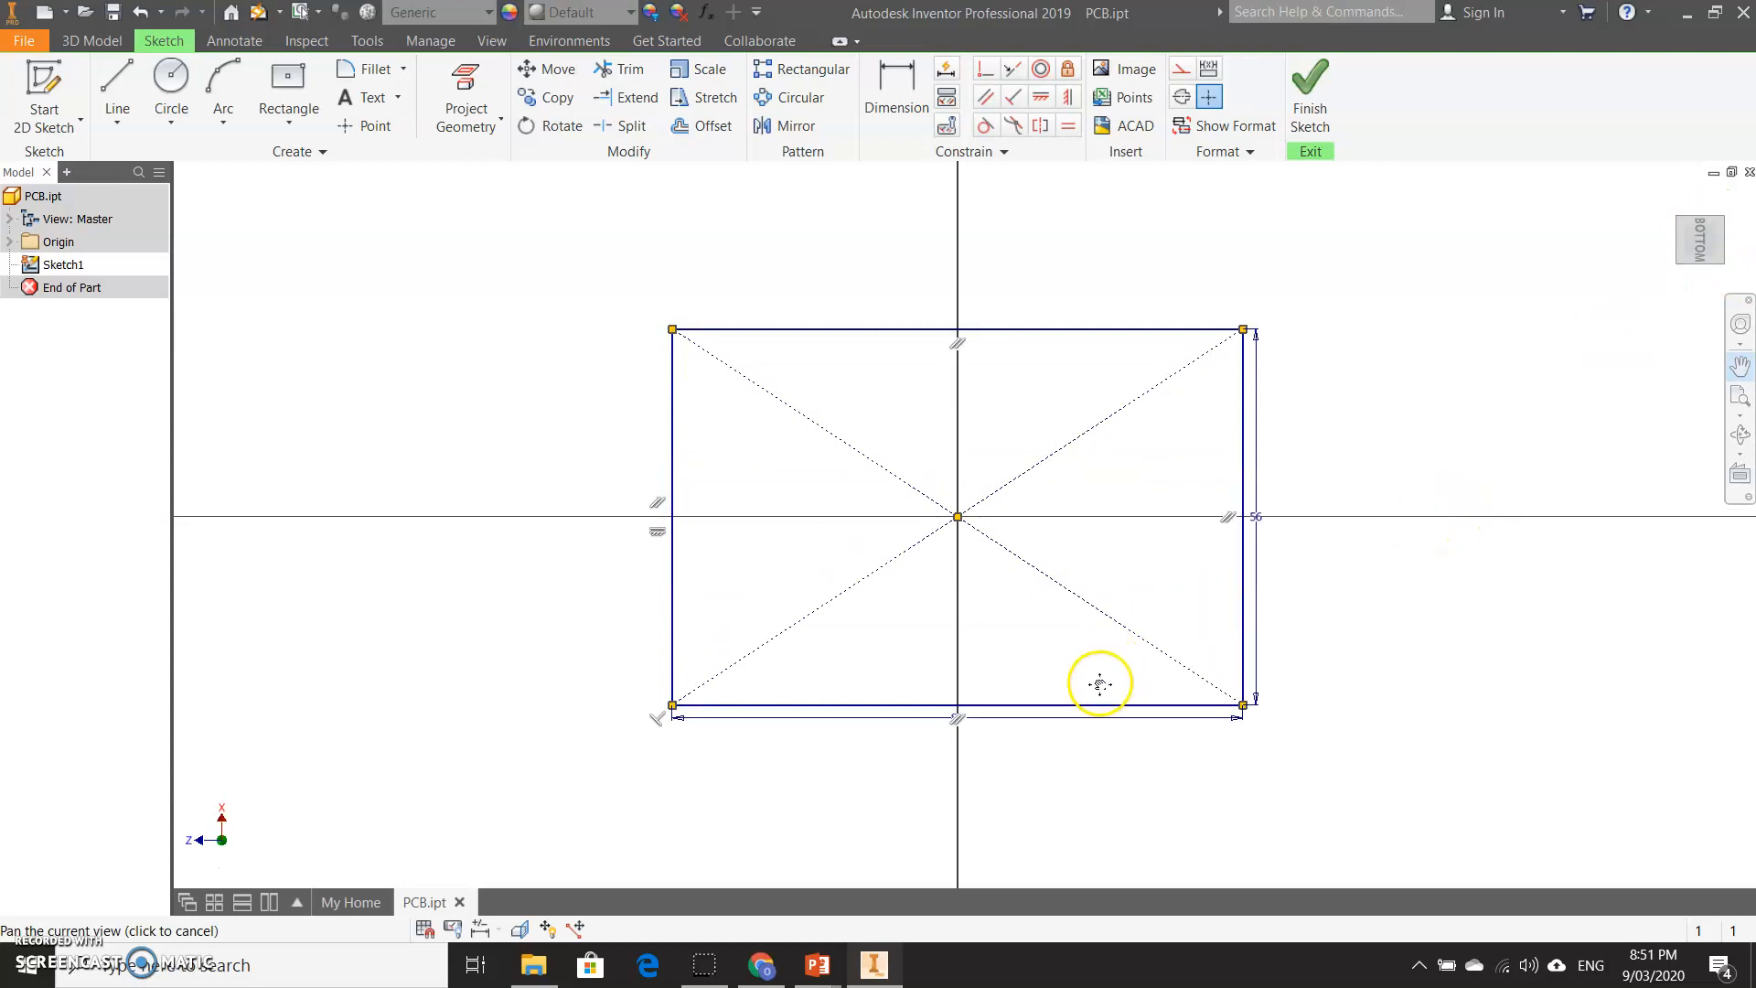
left_click(1738, 198)
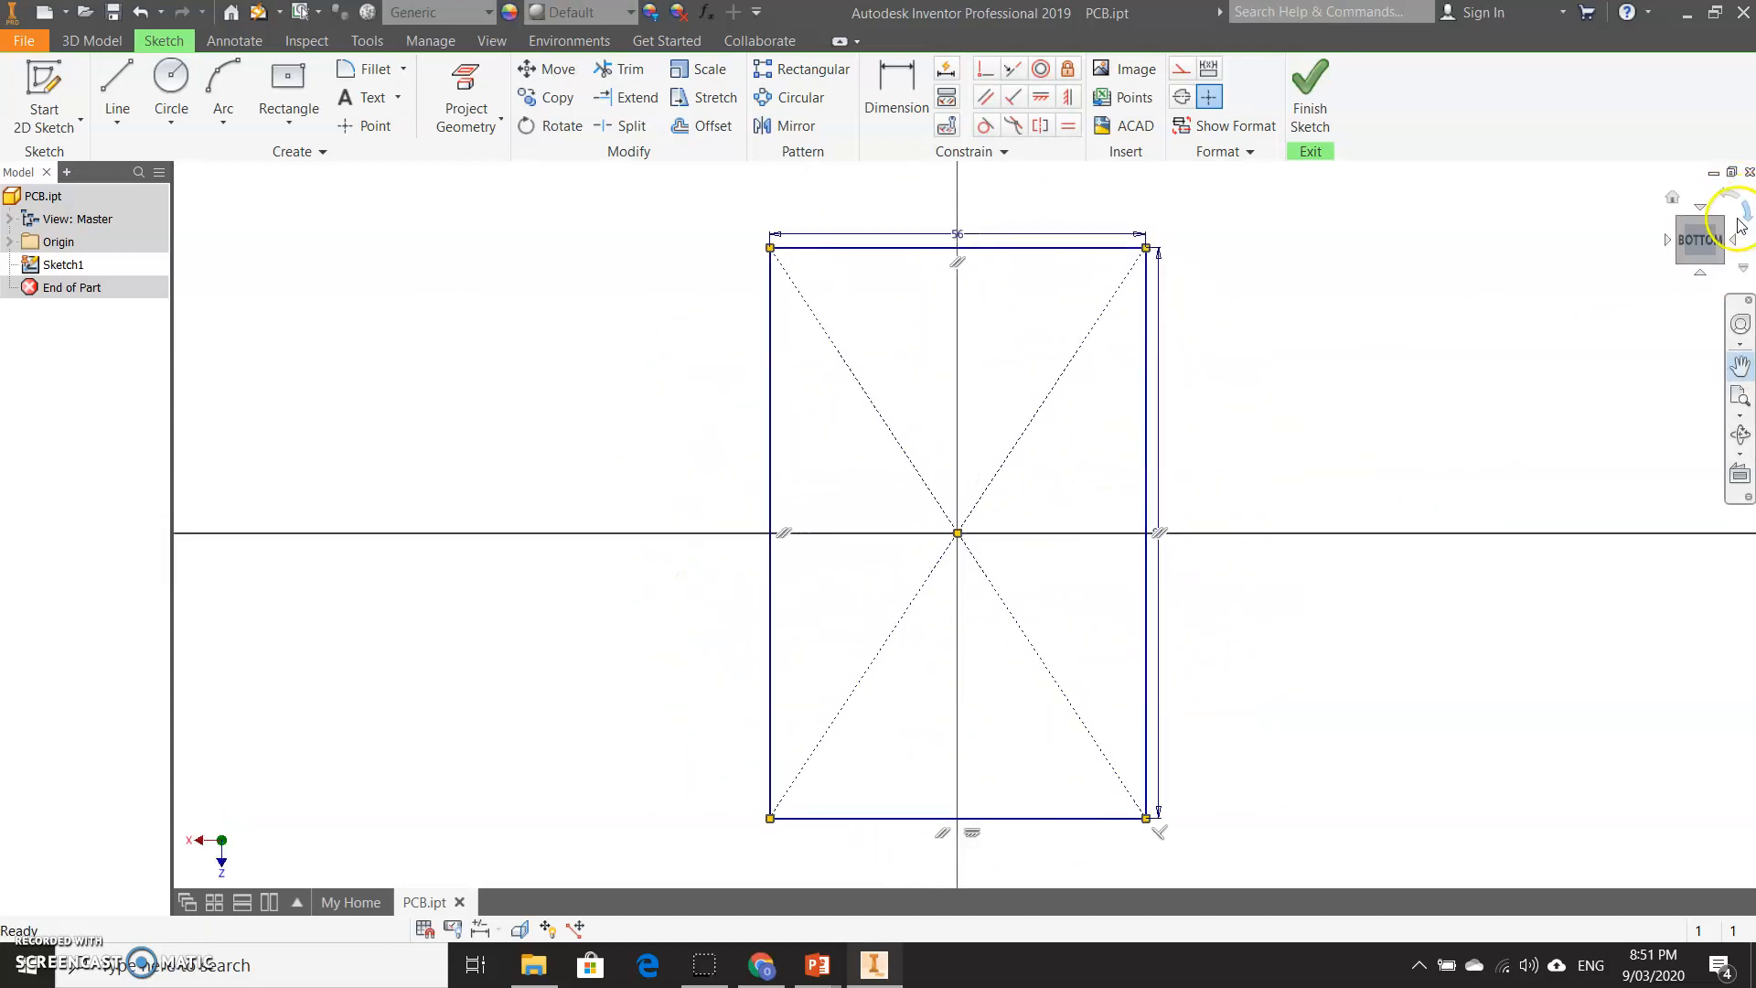
left_click(1747, 222)
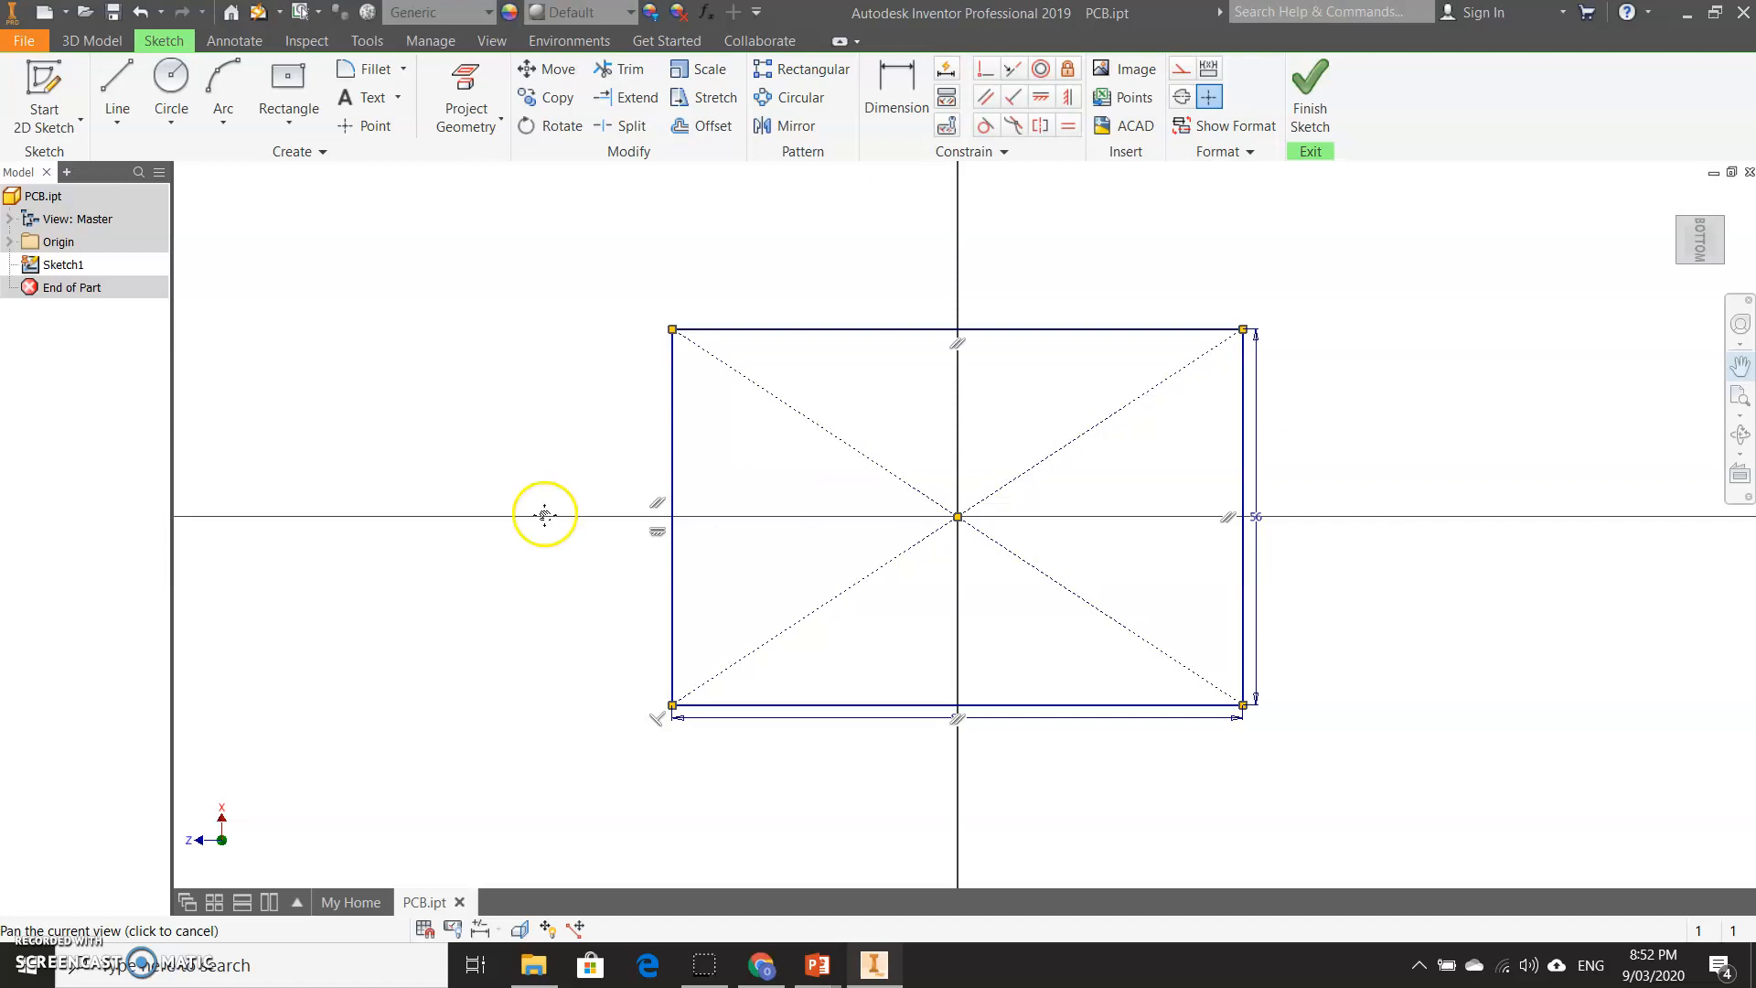
Step: Sketch a circle inside the rectangle near its upper-left corner and set its diameter to 2.75 mm
left_click(178, 76)
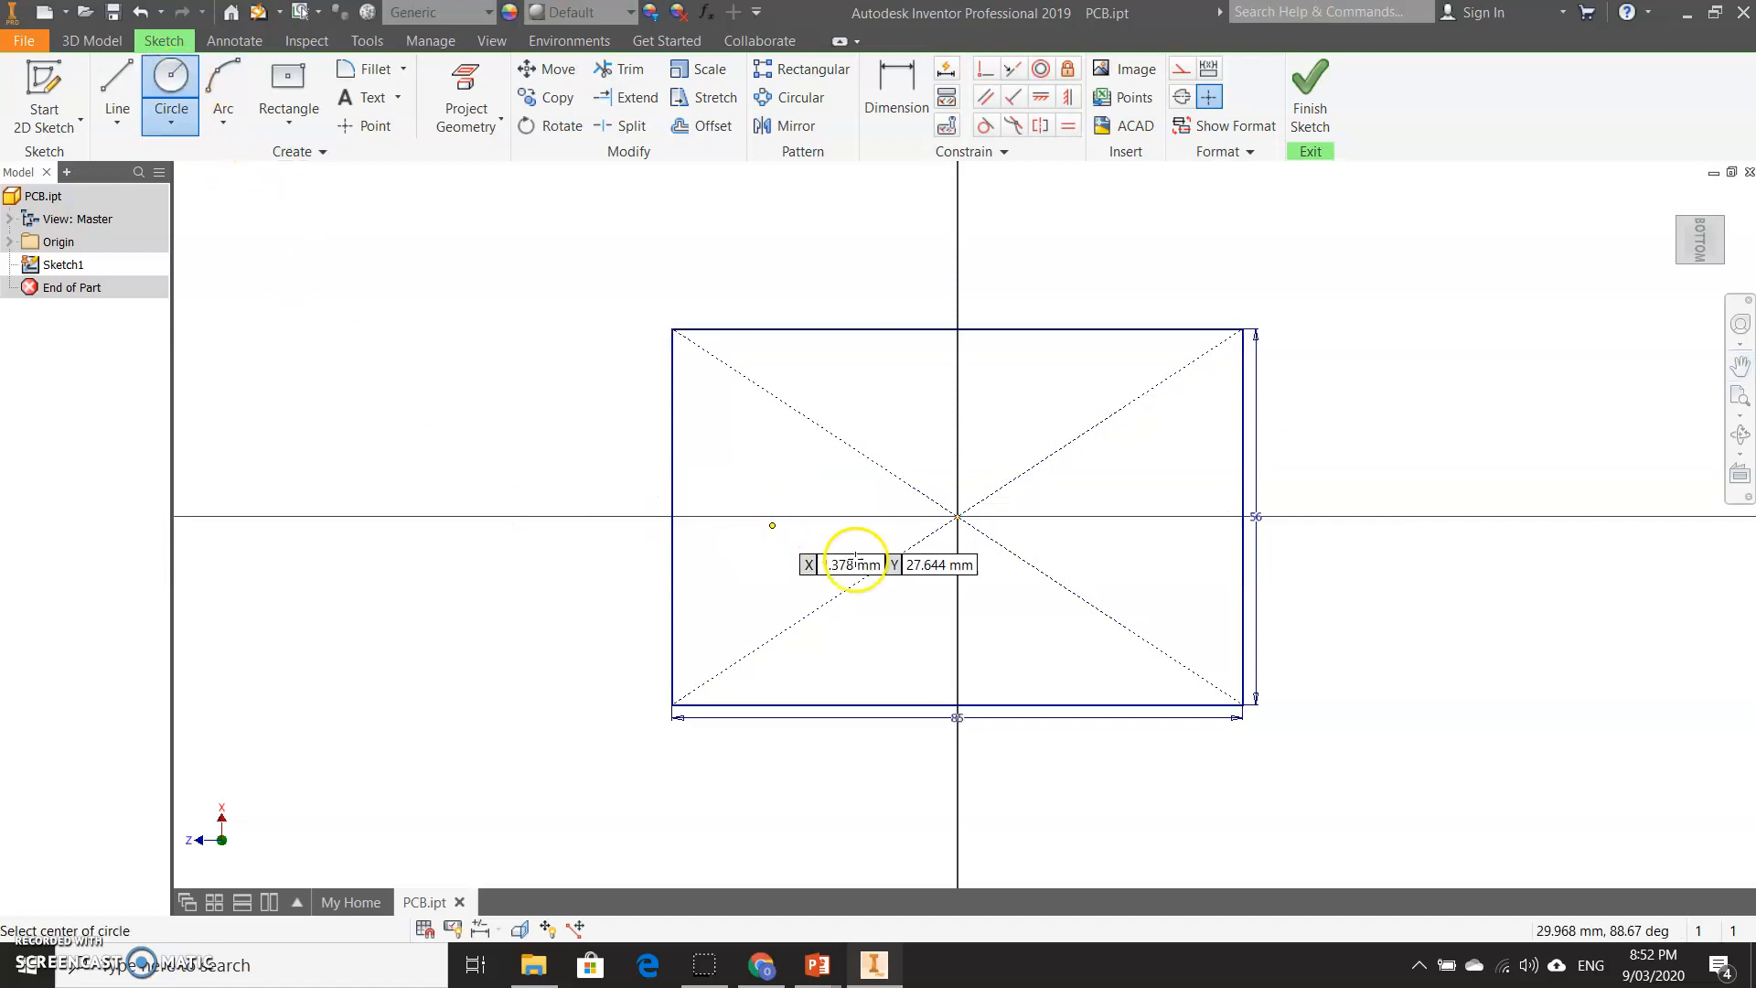
left_click(700, 361)
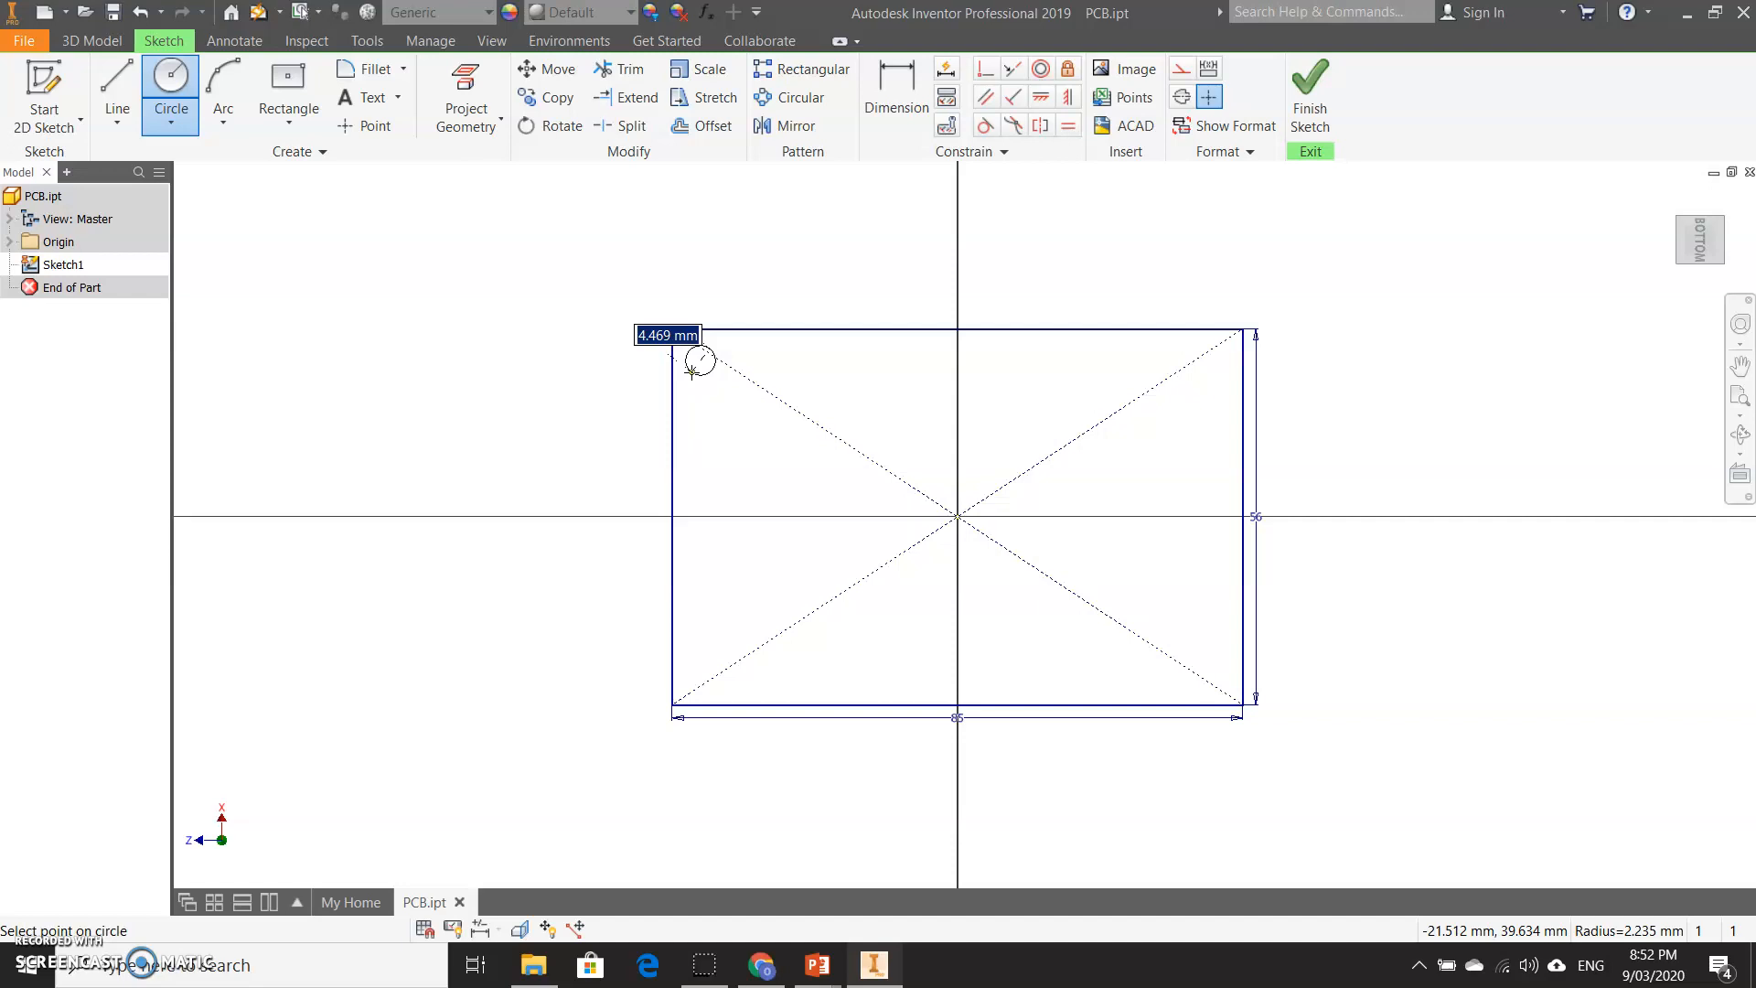
left_click(692, 369)
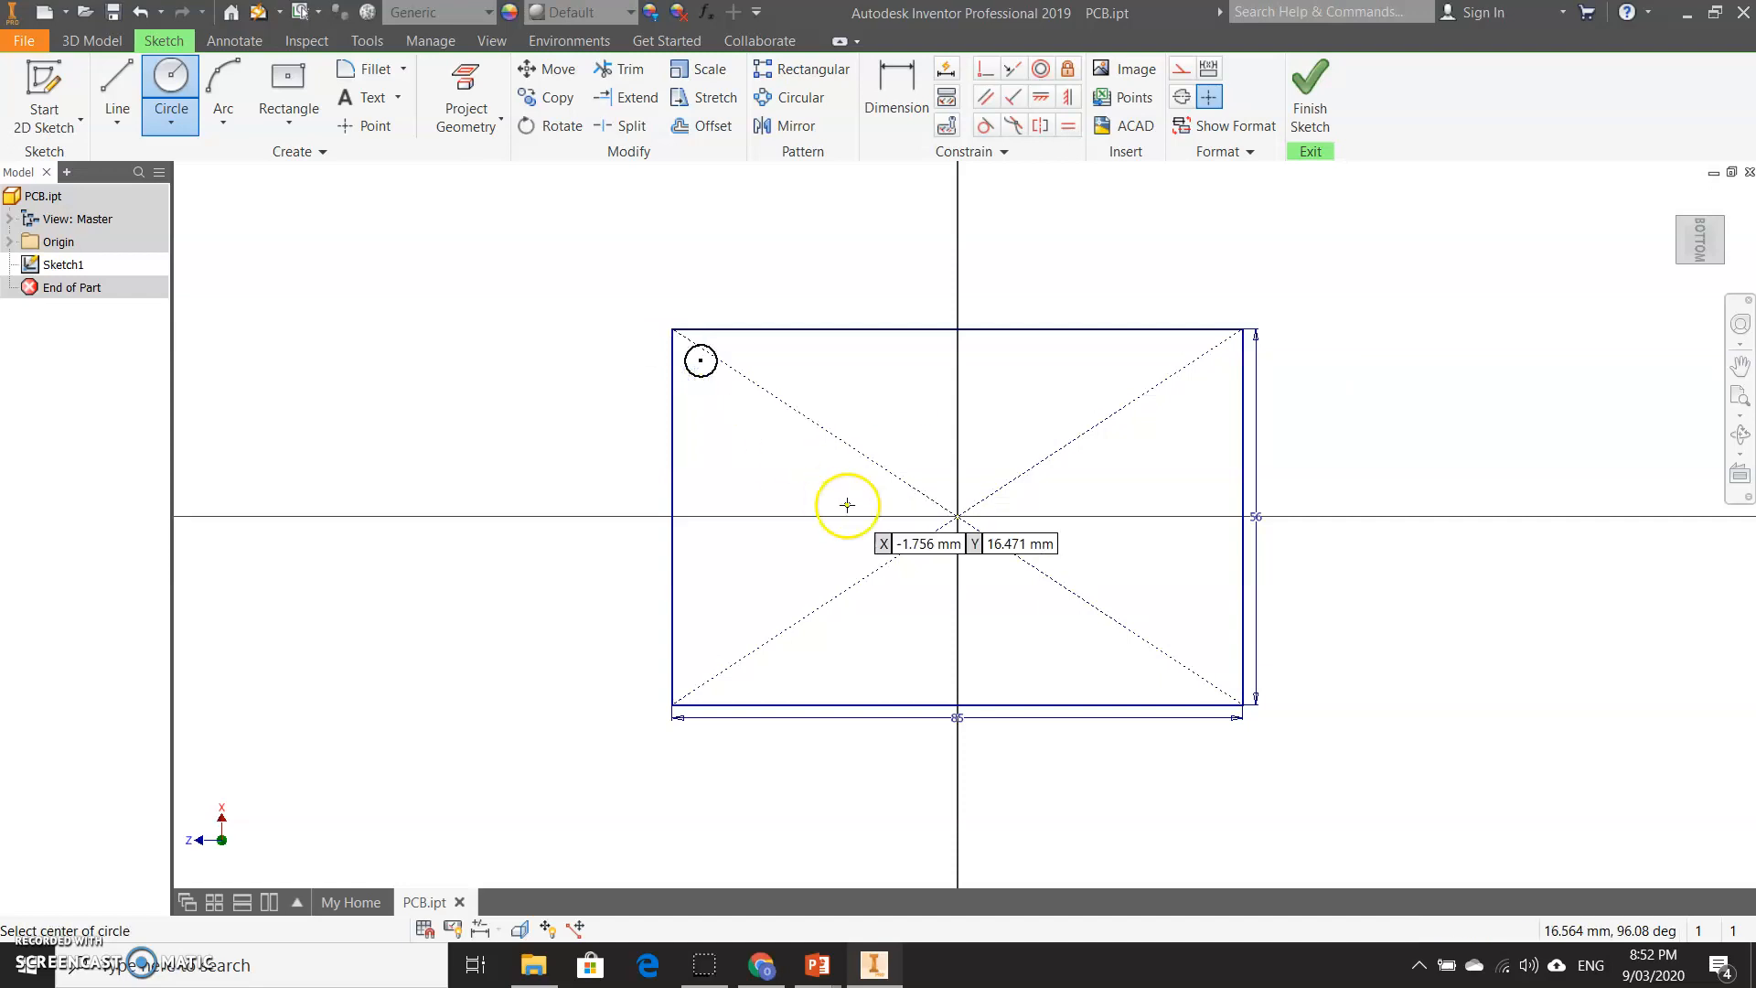
left_click(890, 108)
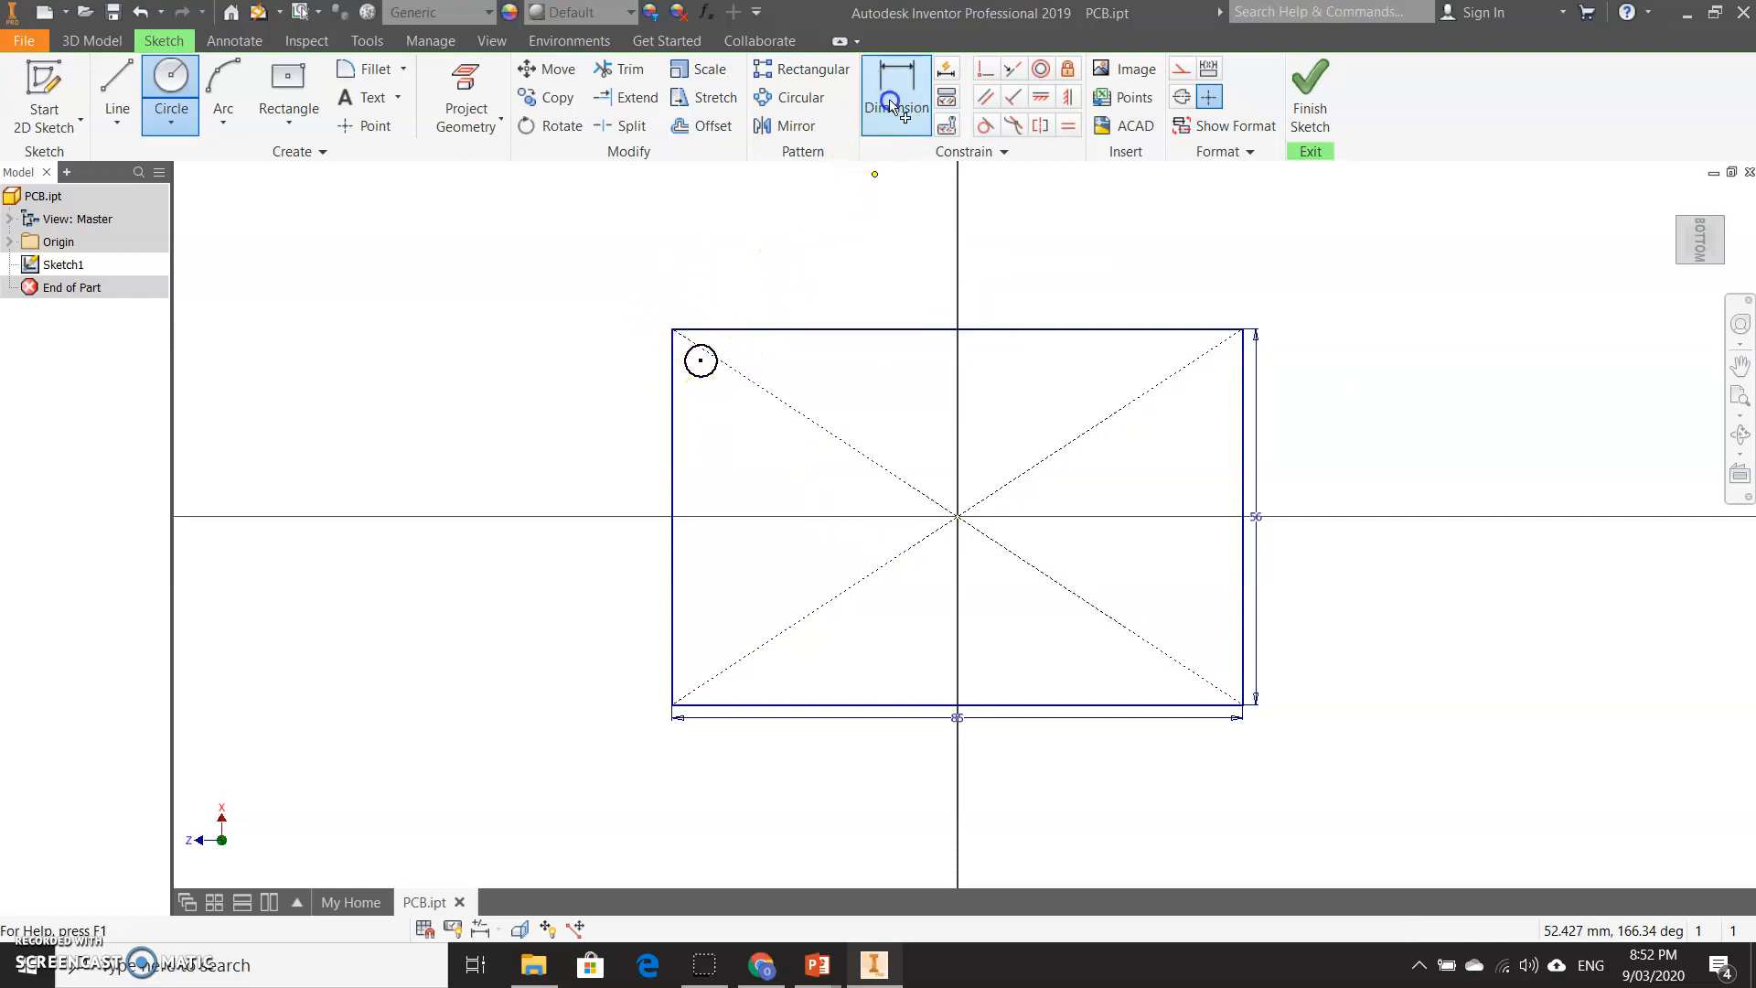
left_click(712, 374)
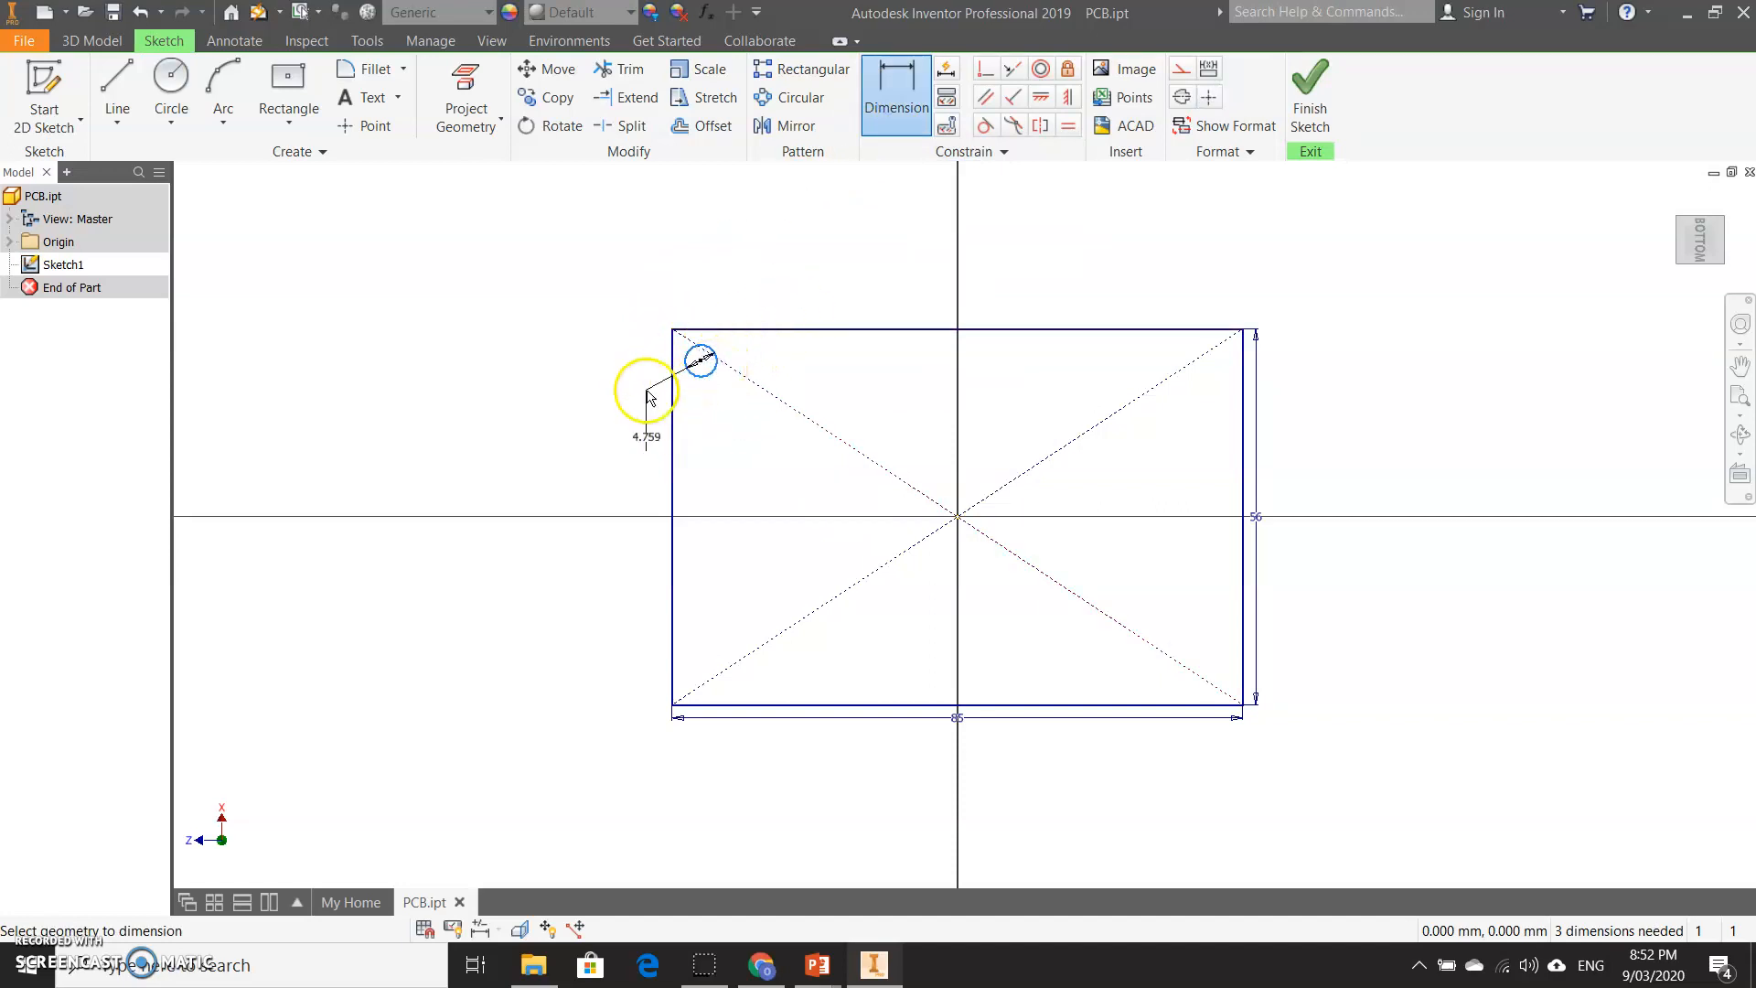
left_click(585, 353)
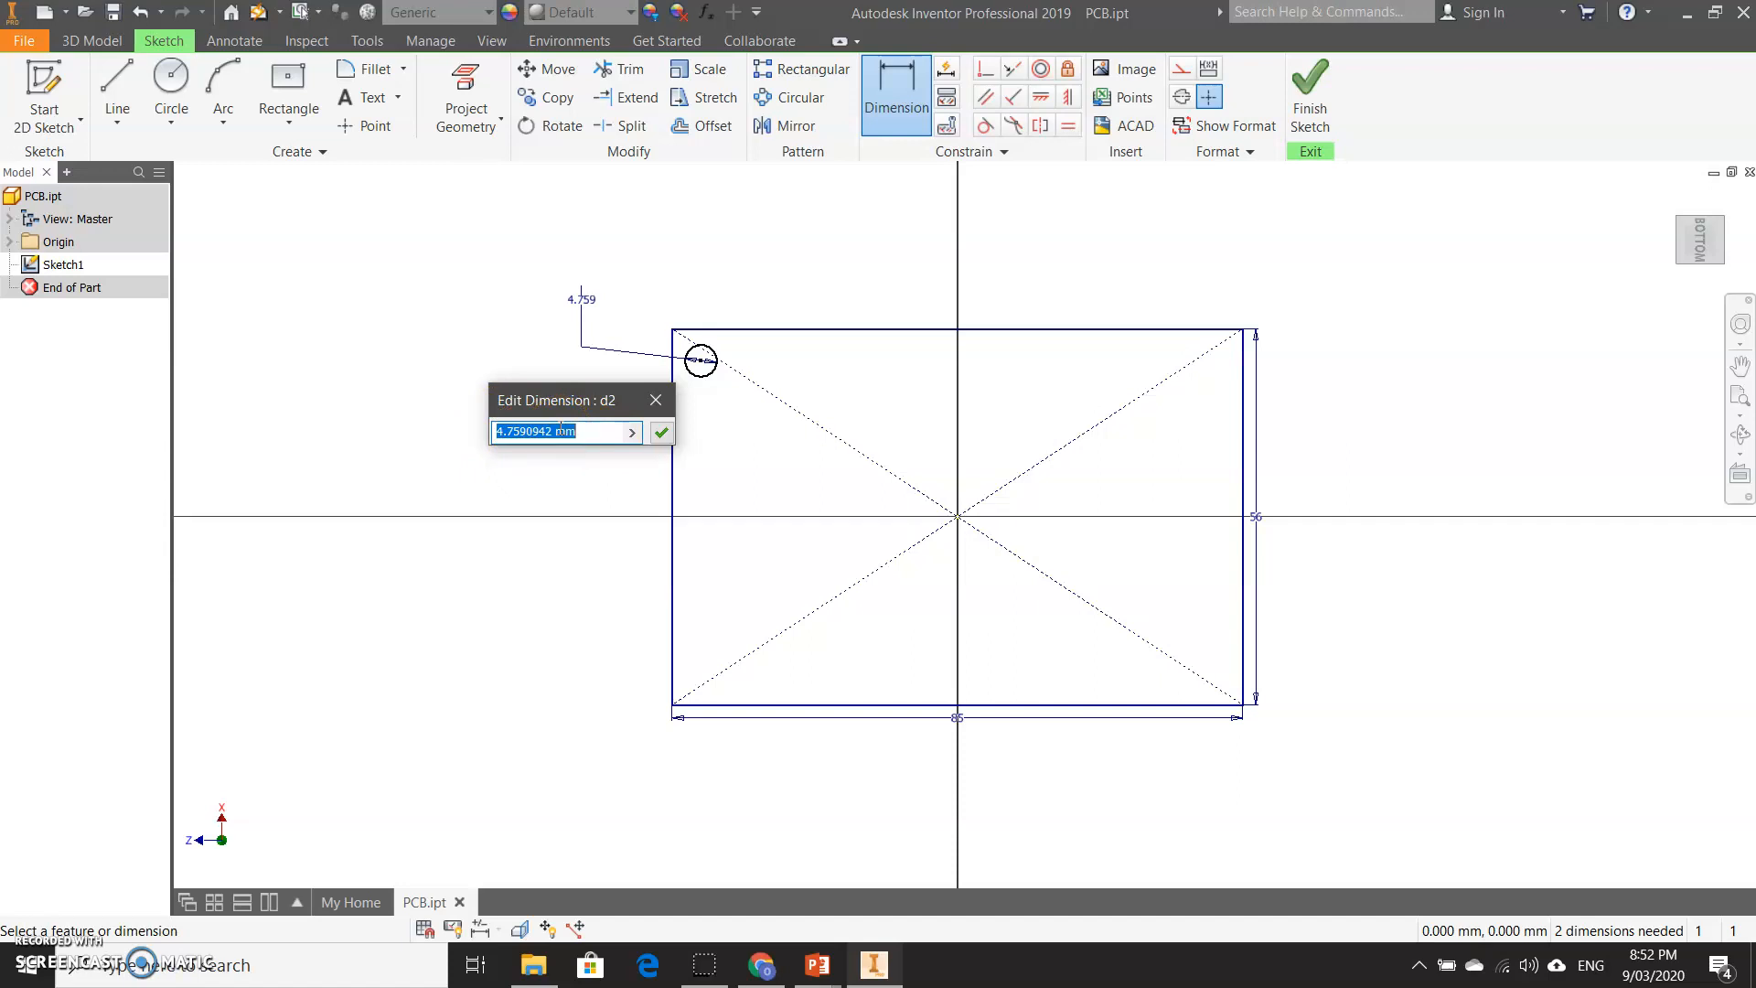
type("2.75")
key("Return")
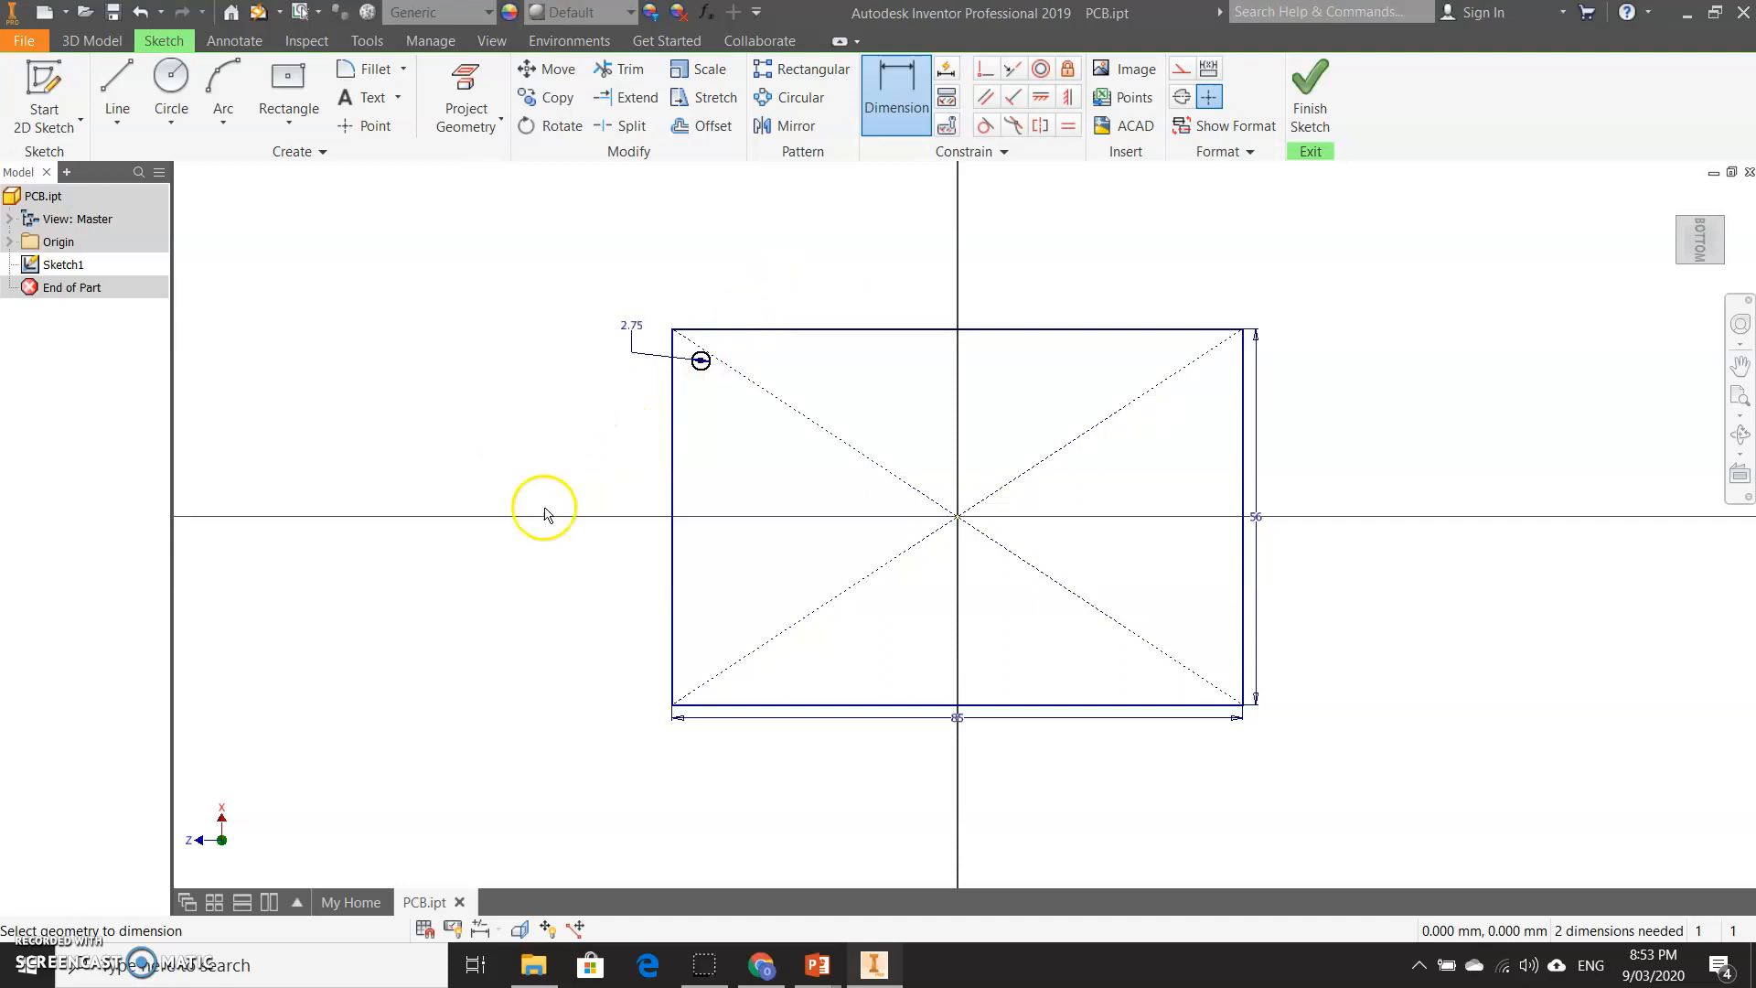
Step: Sketch a second circle with a 2.75 mm diameter near the rectangle's lower-left corner, below the first one
left_click(182, 89)
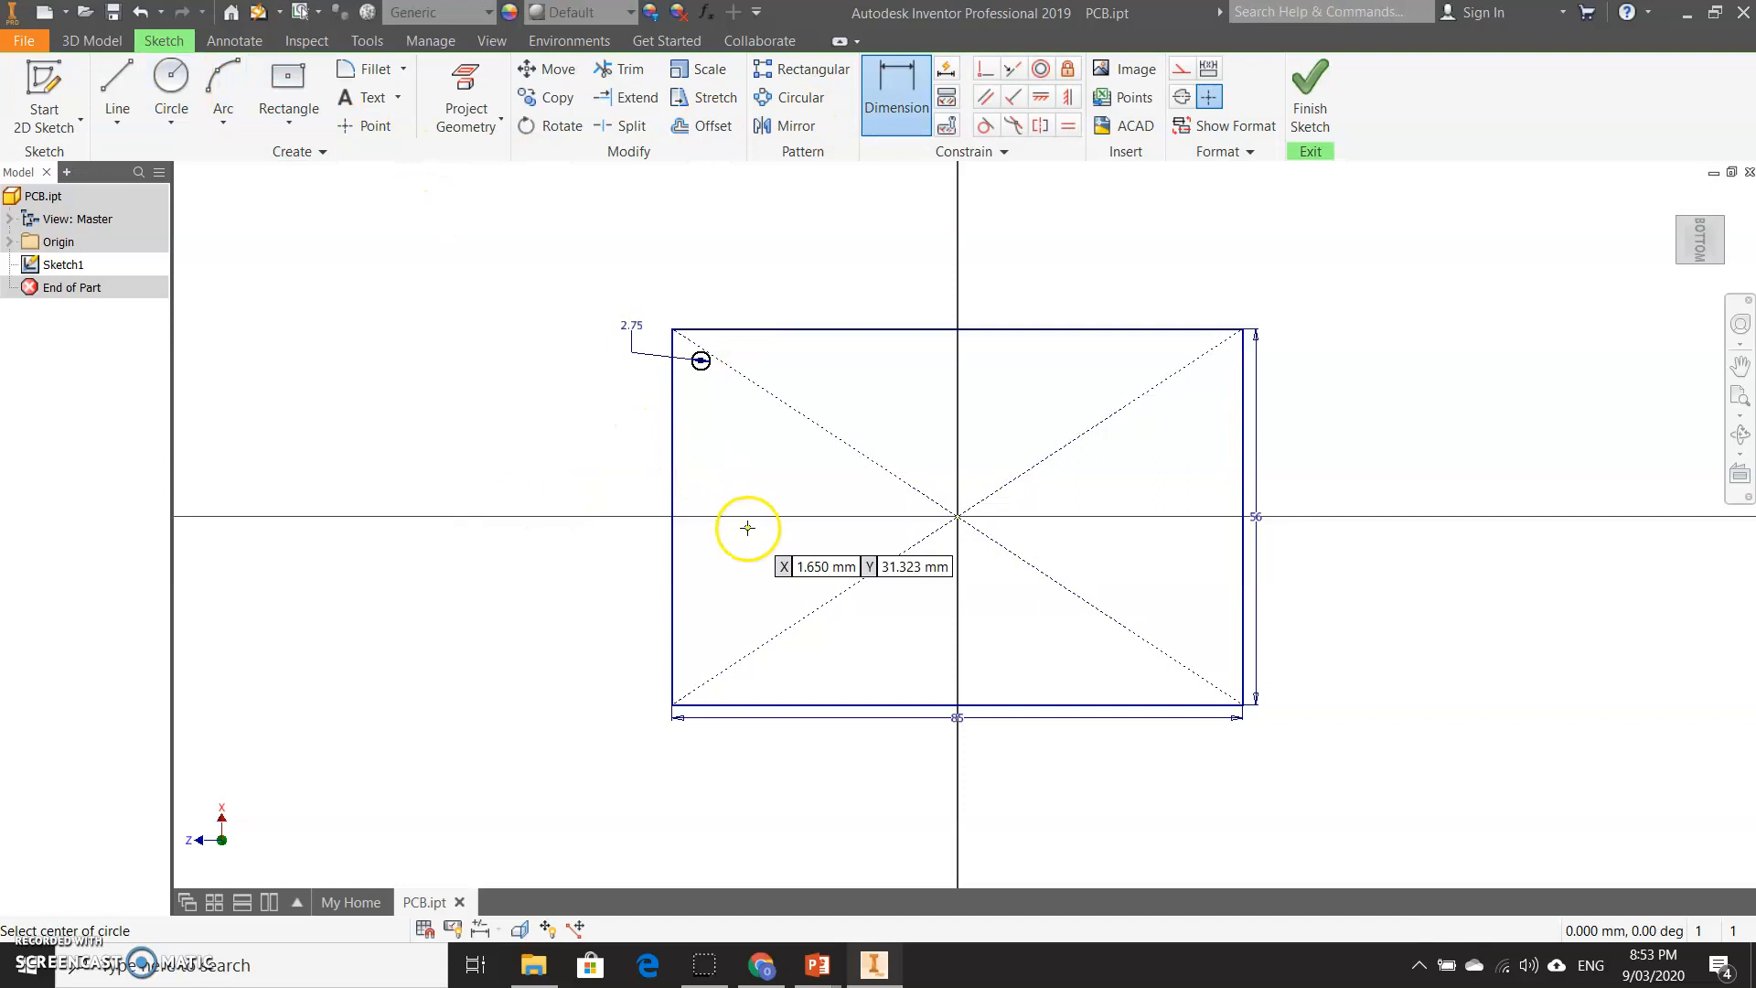
left_click(699, 667)
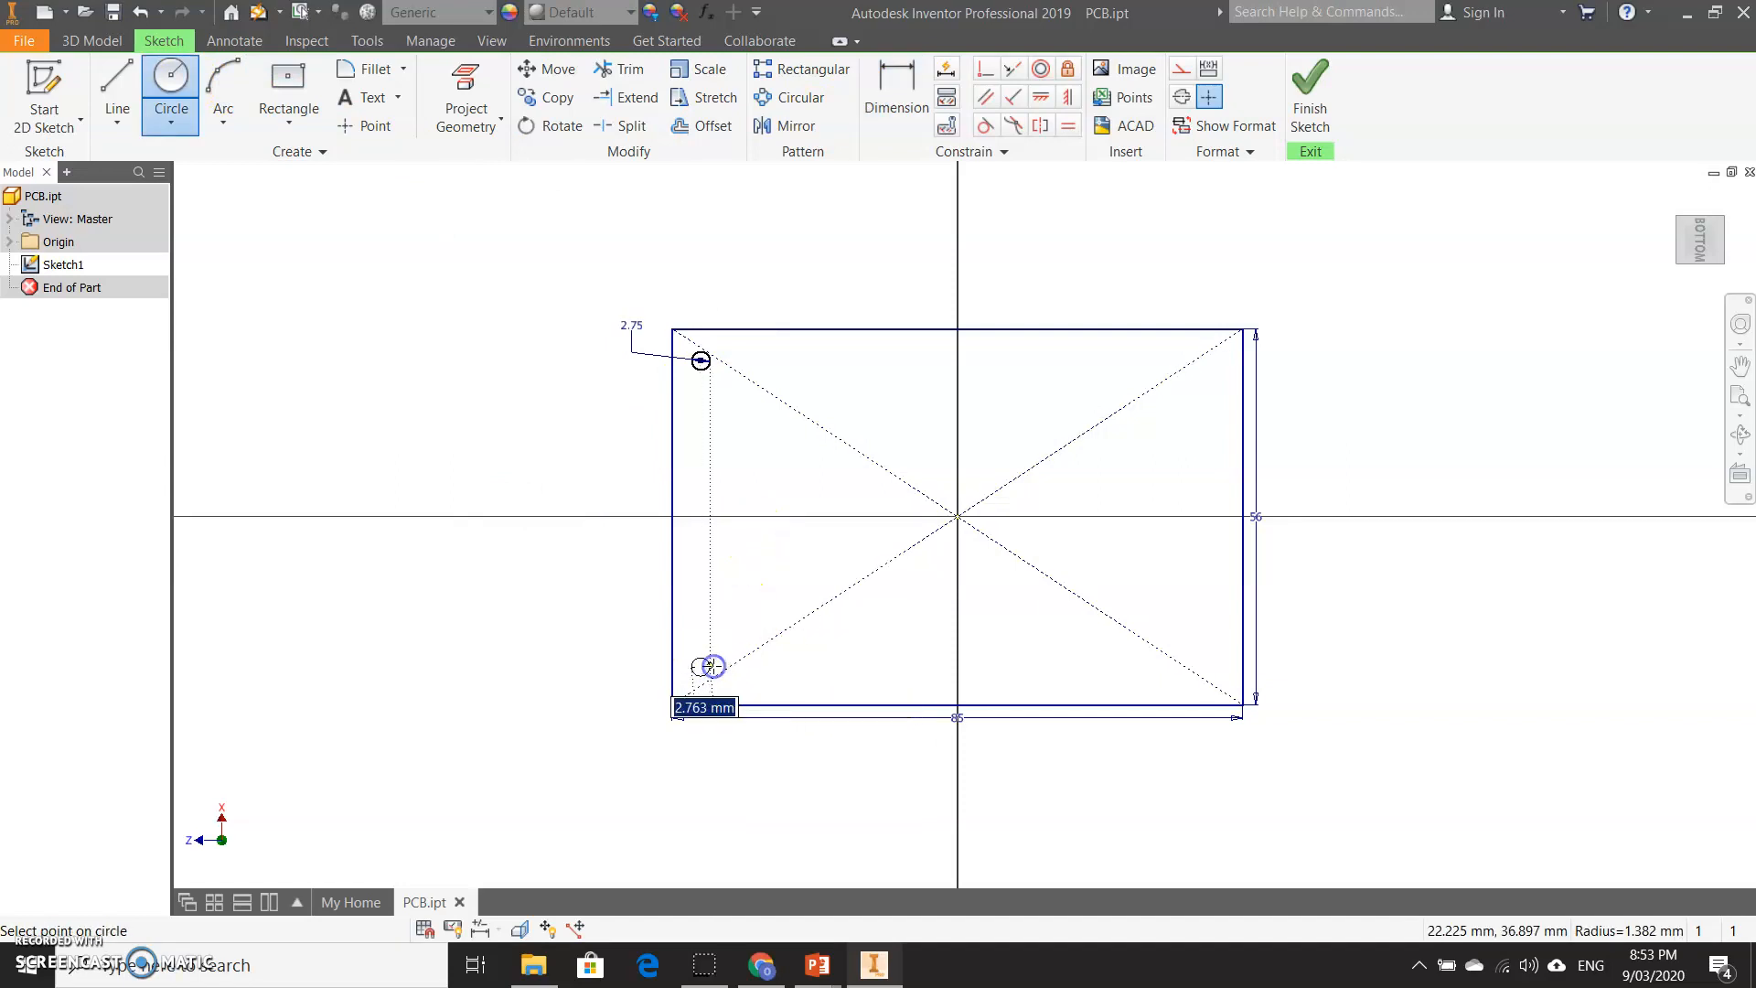
type("2")
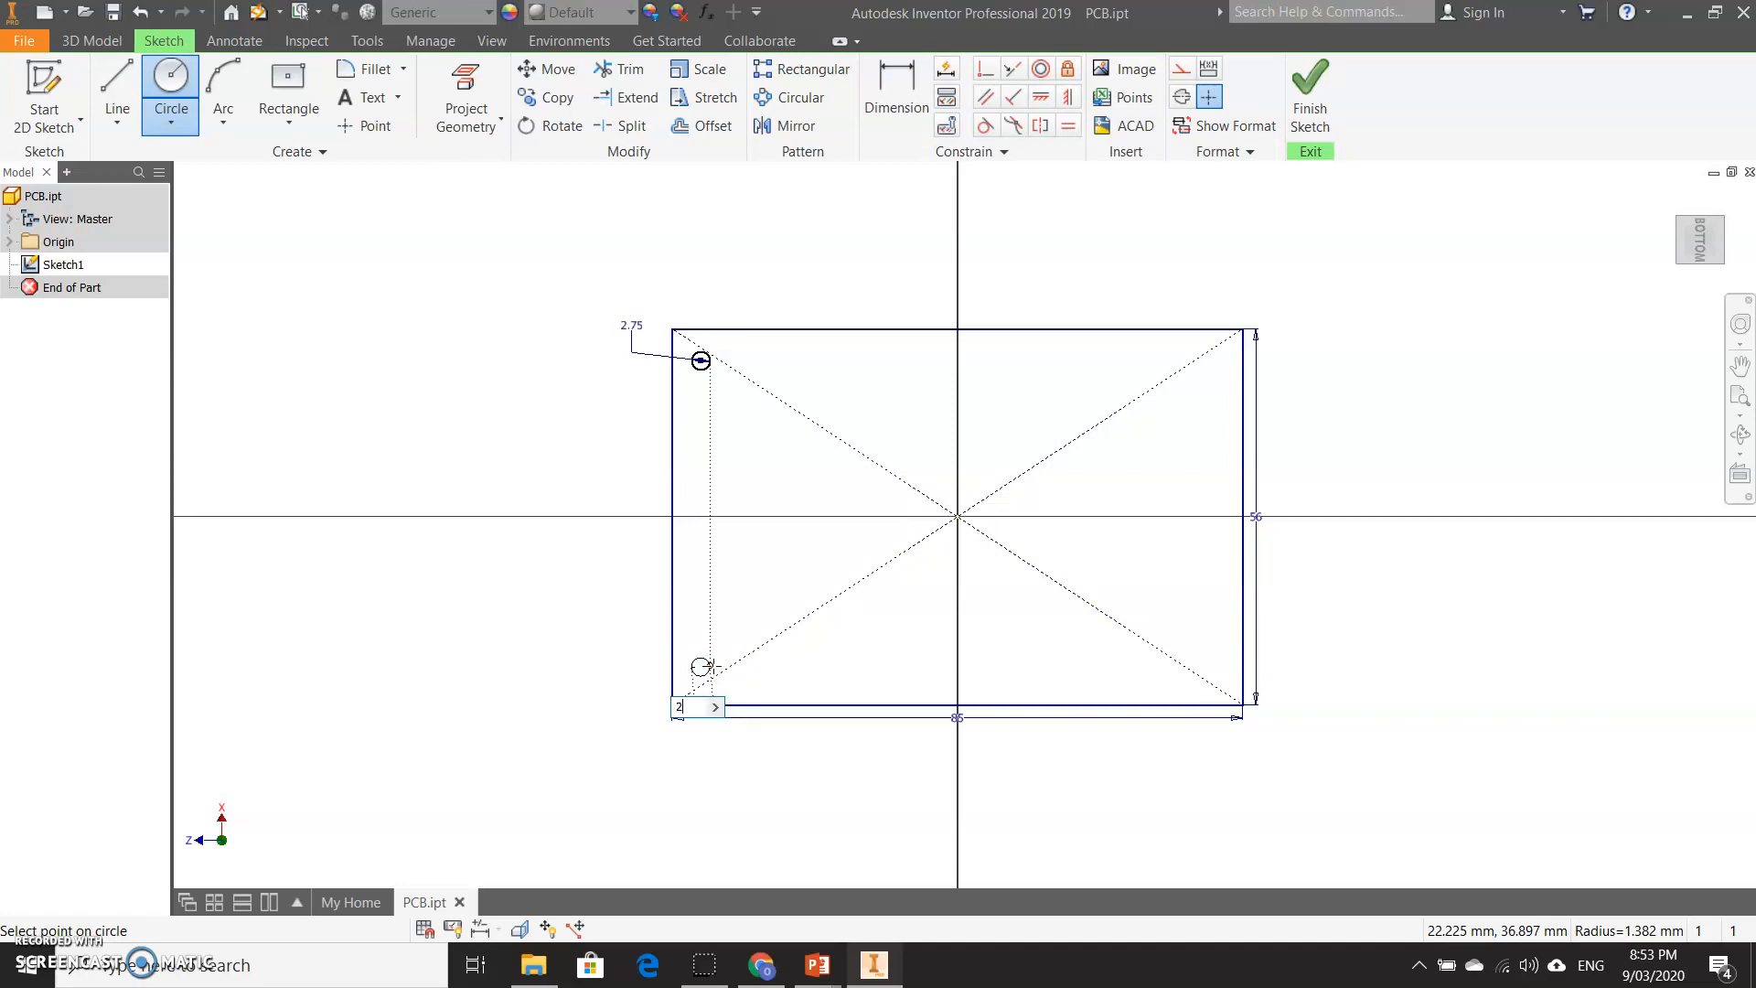
type(".75")
key("Return")
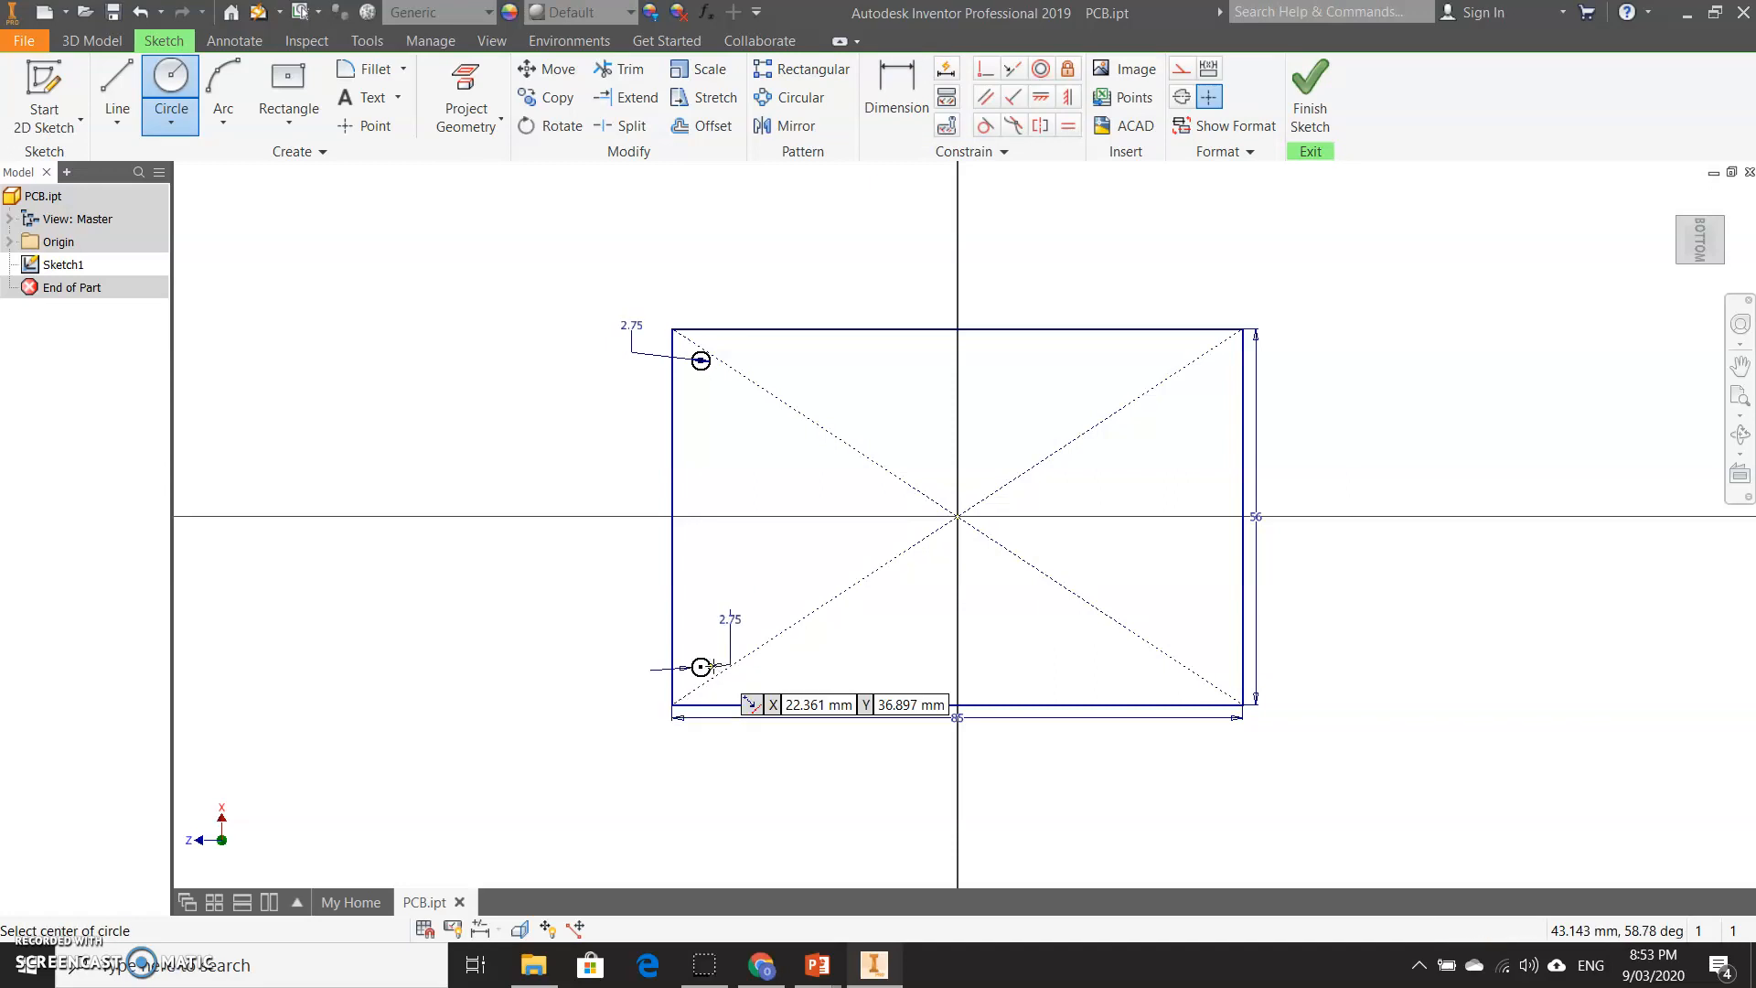
left_click(897, 91)
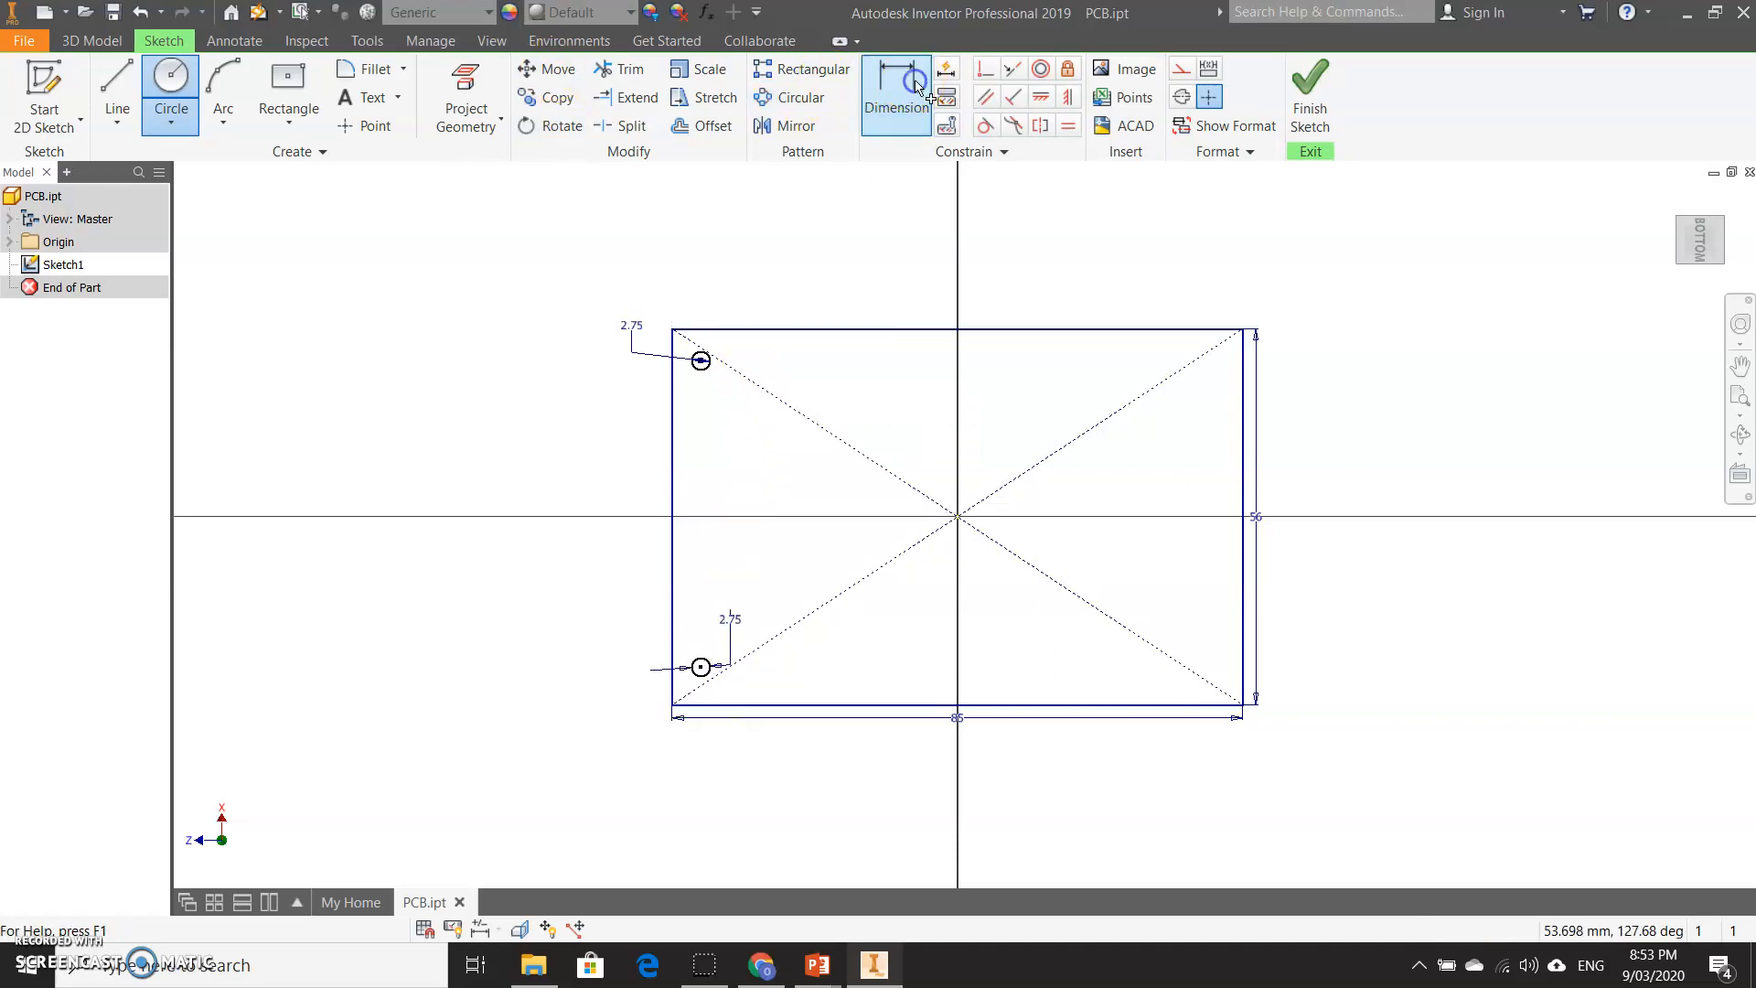
left_click(706, 365)
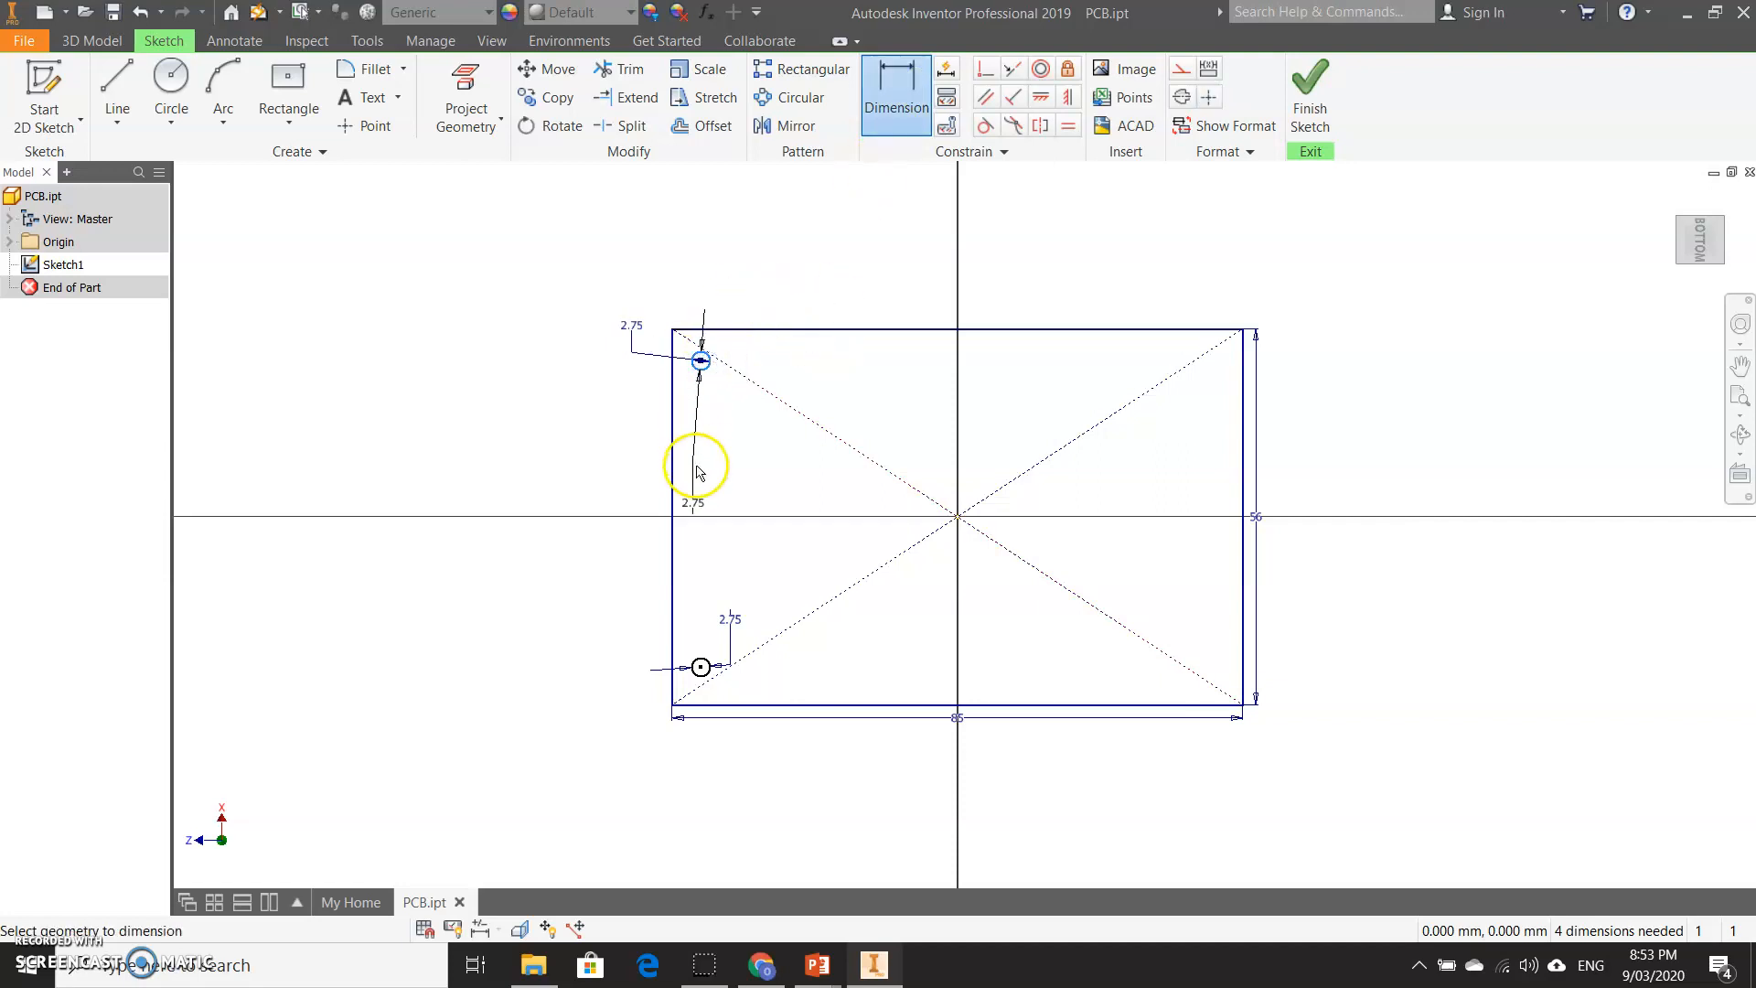
left_click(700, 666)
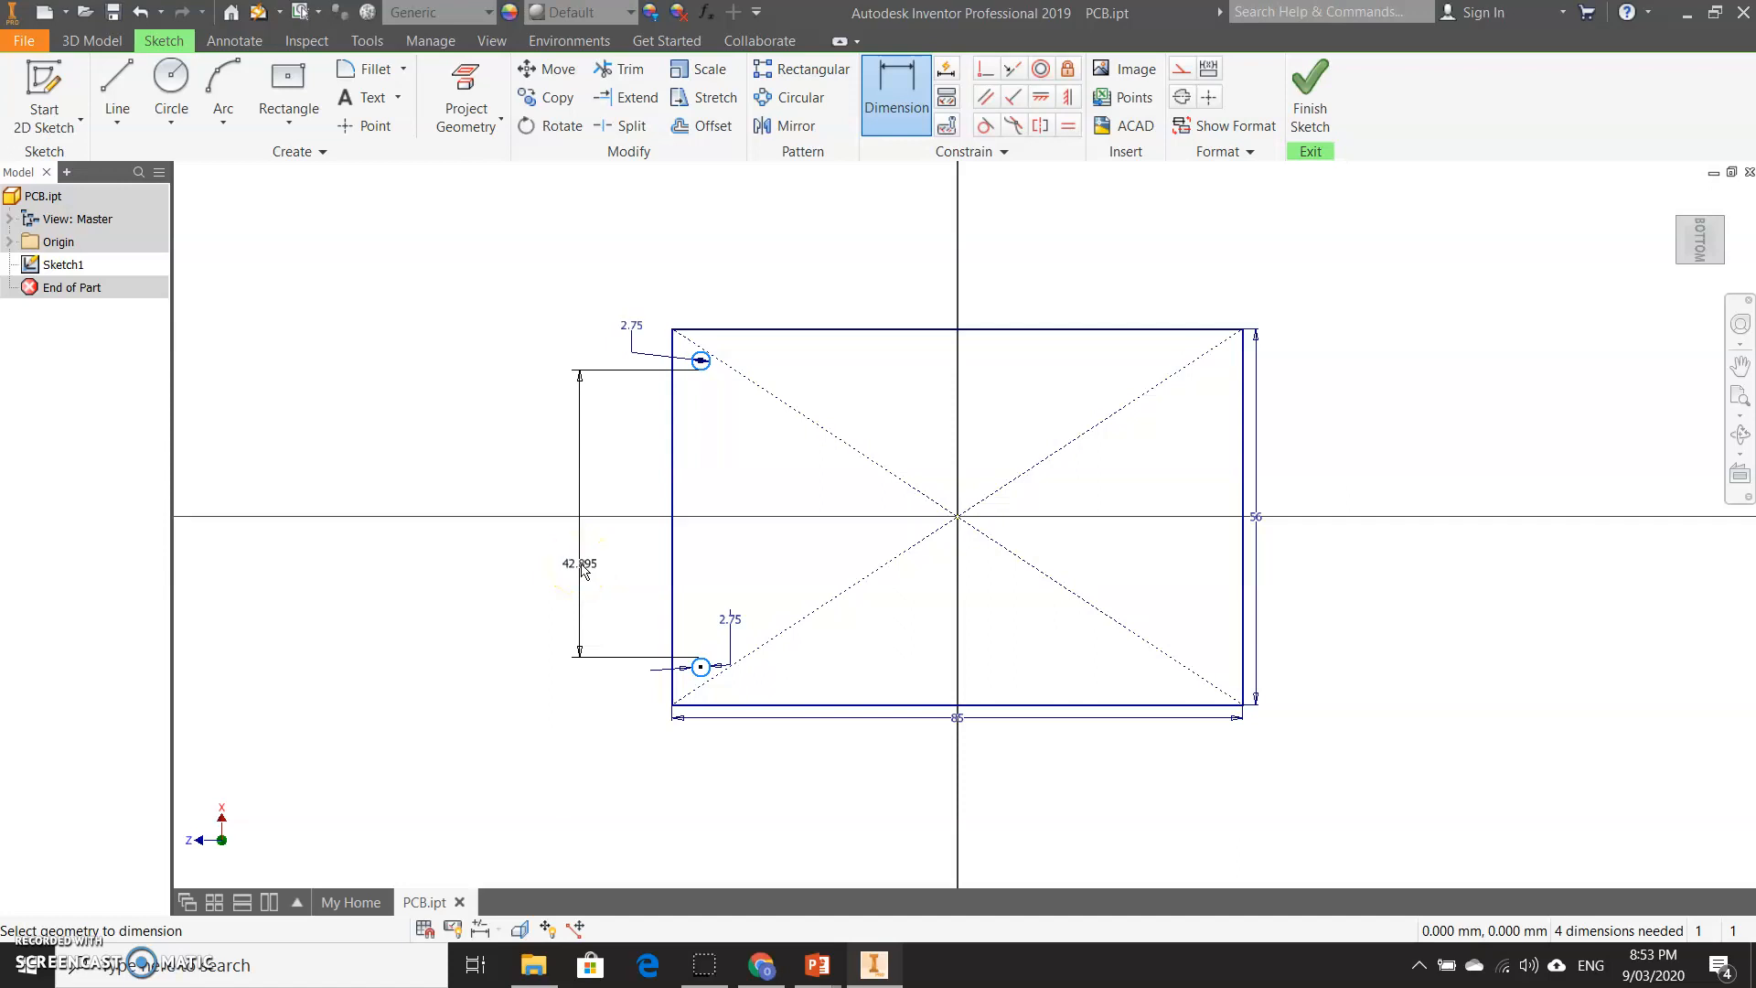
left_click(527, 556)
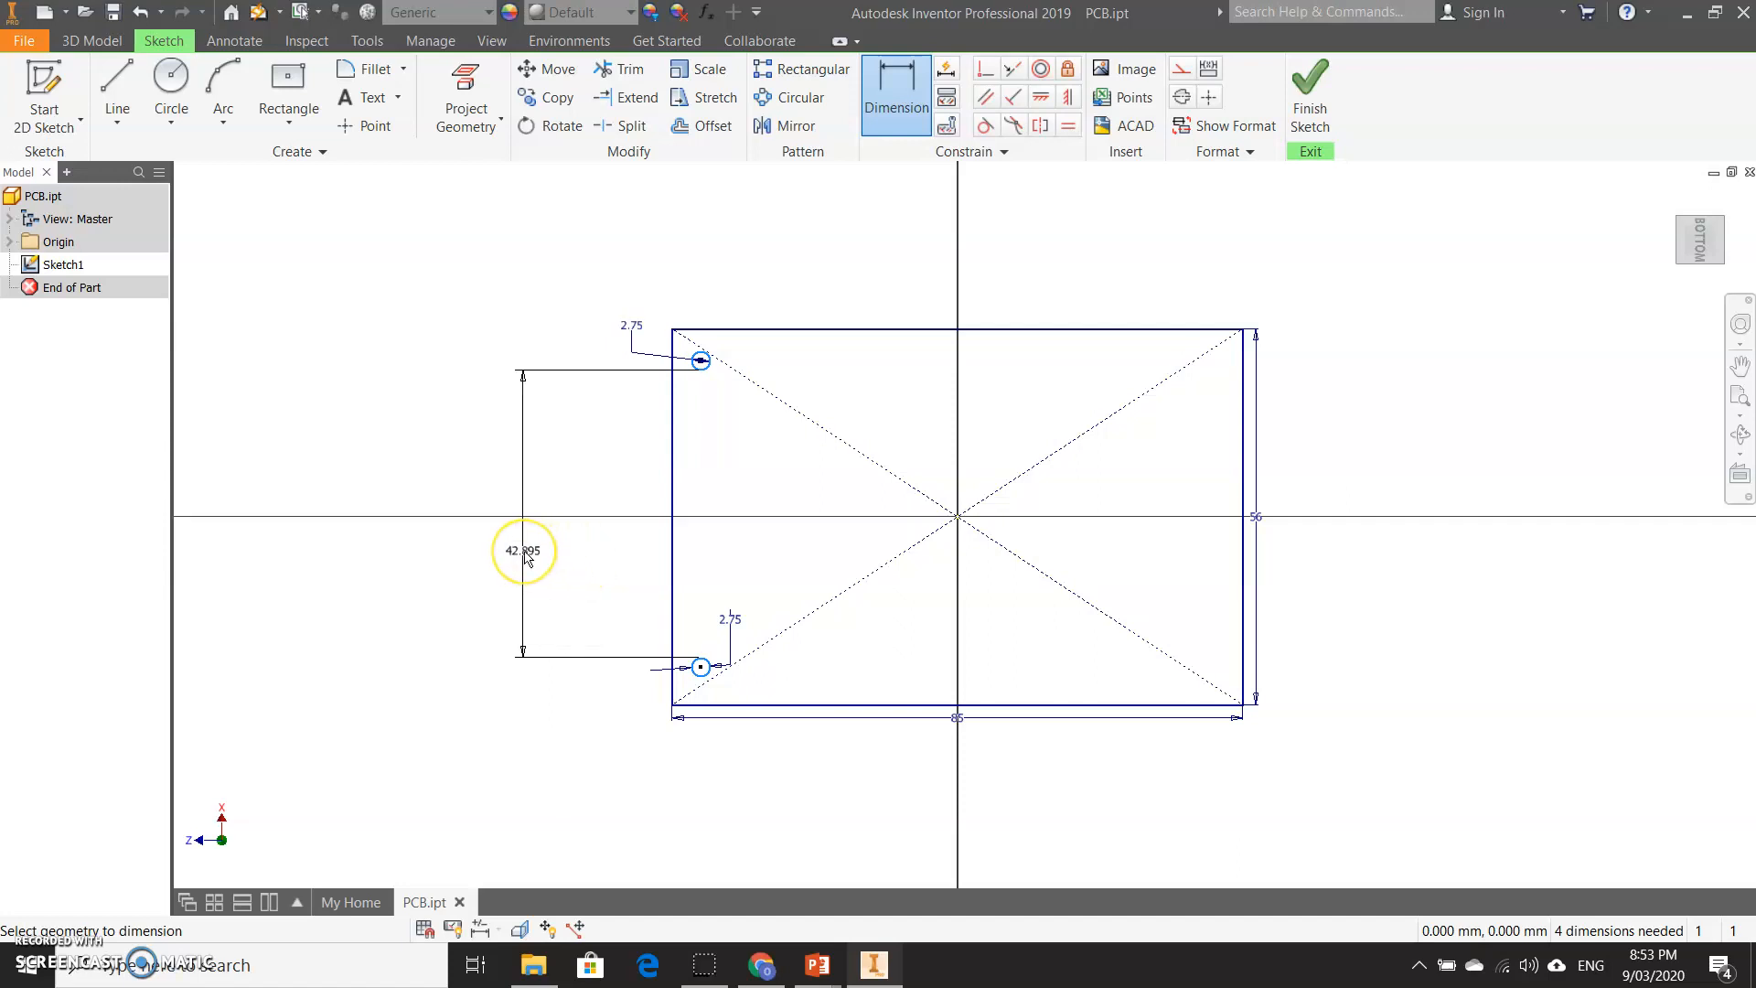
left_click(647, 375)
left_click_drag(649, 378, 639, 653)
key("Escape")
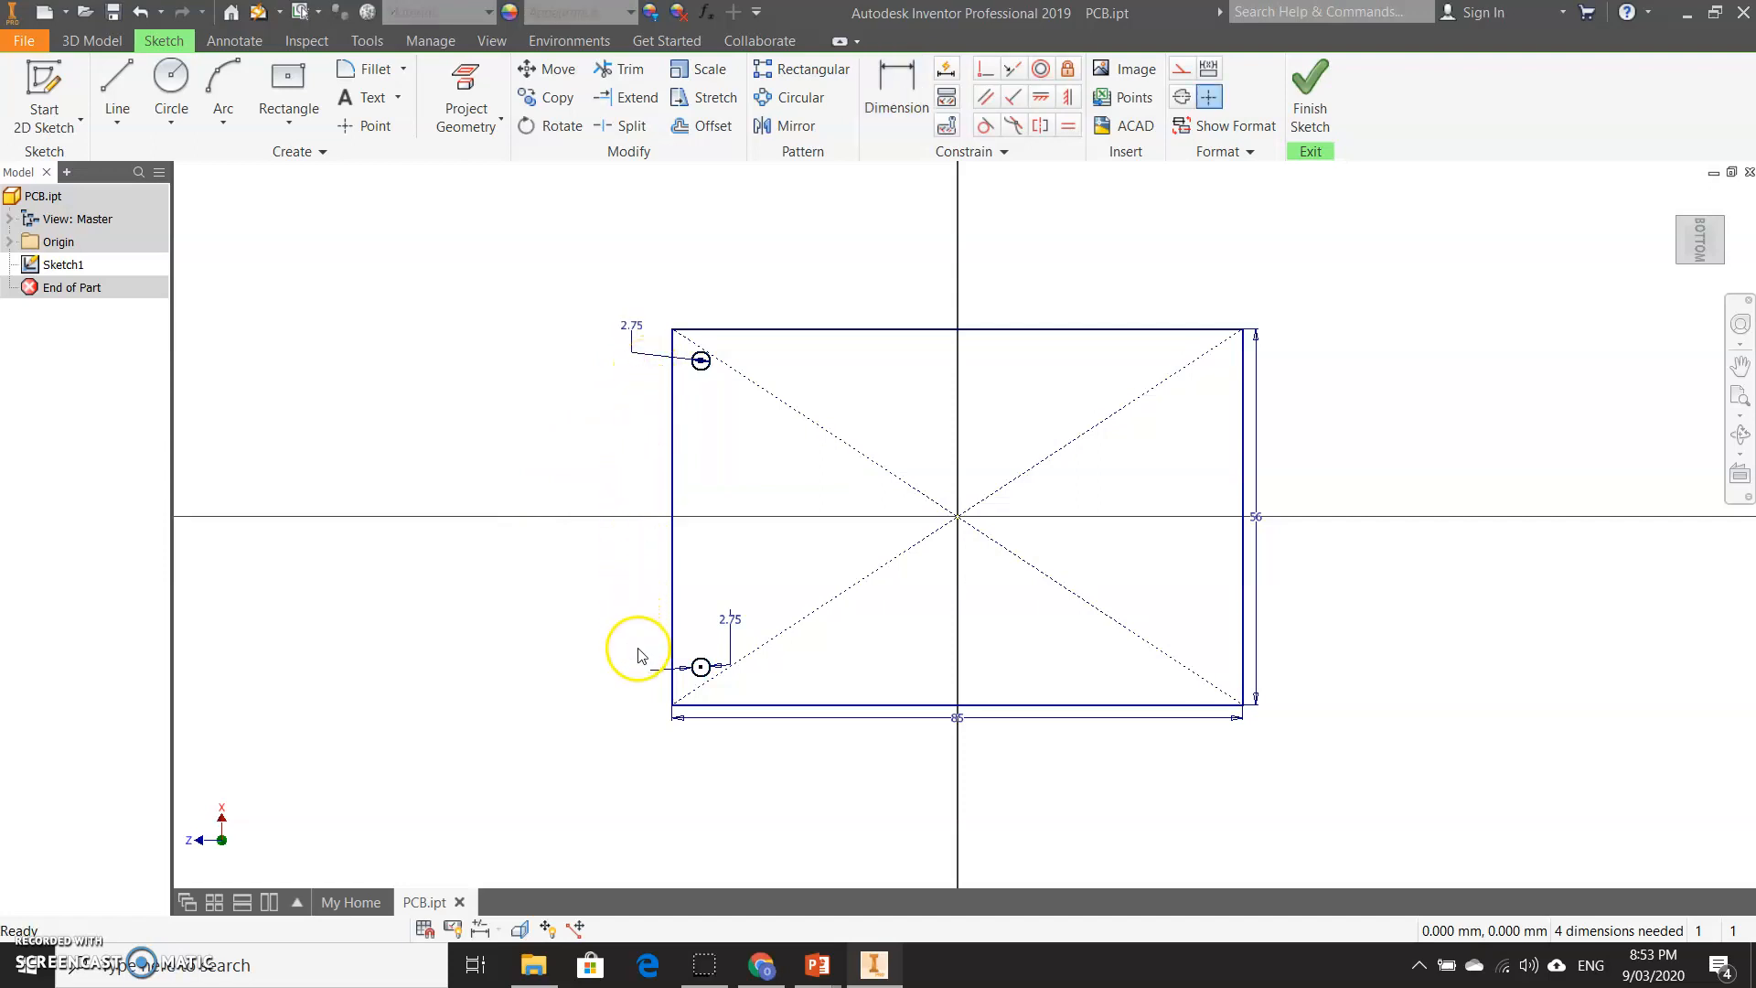
Step: Dimension the vertical distance between the centres of the two 2.75 mm circles and set it to 49 mm
key("d")
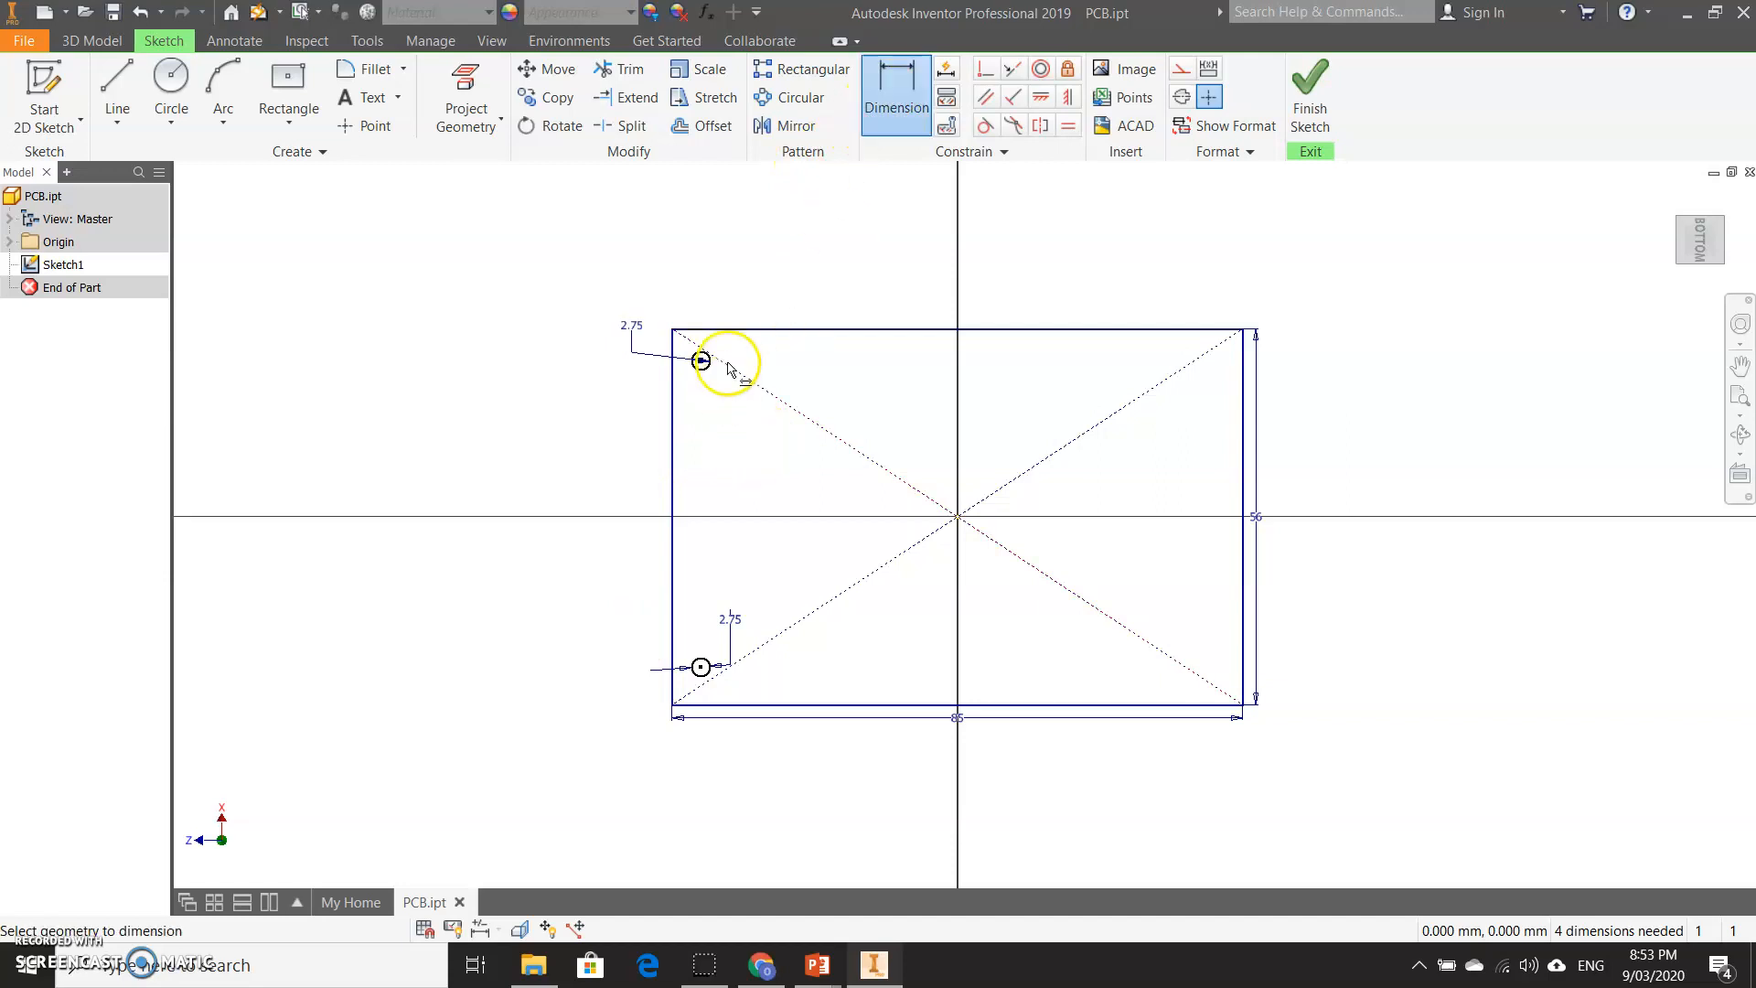
scroll(701, 361, "down", 2)
scroll(702, 364, "down", 3)
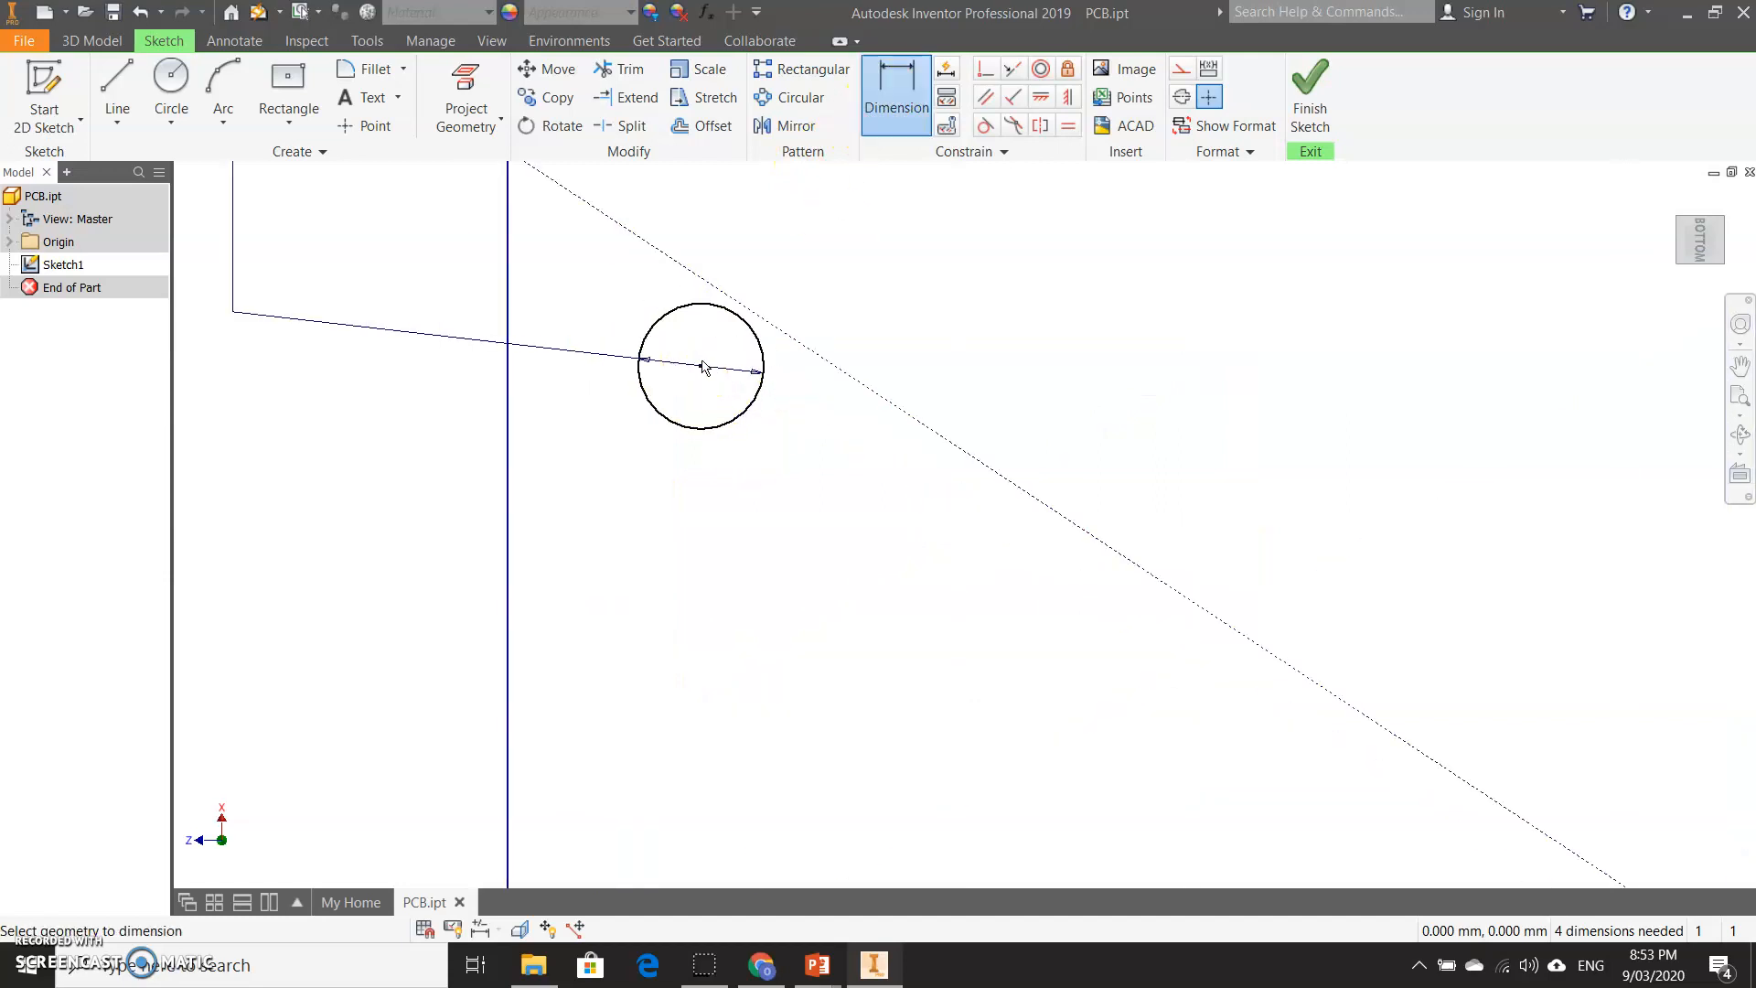
scroll(752, 492, "up", 4)
scroll(752, 494, "up", 4)
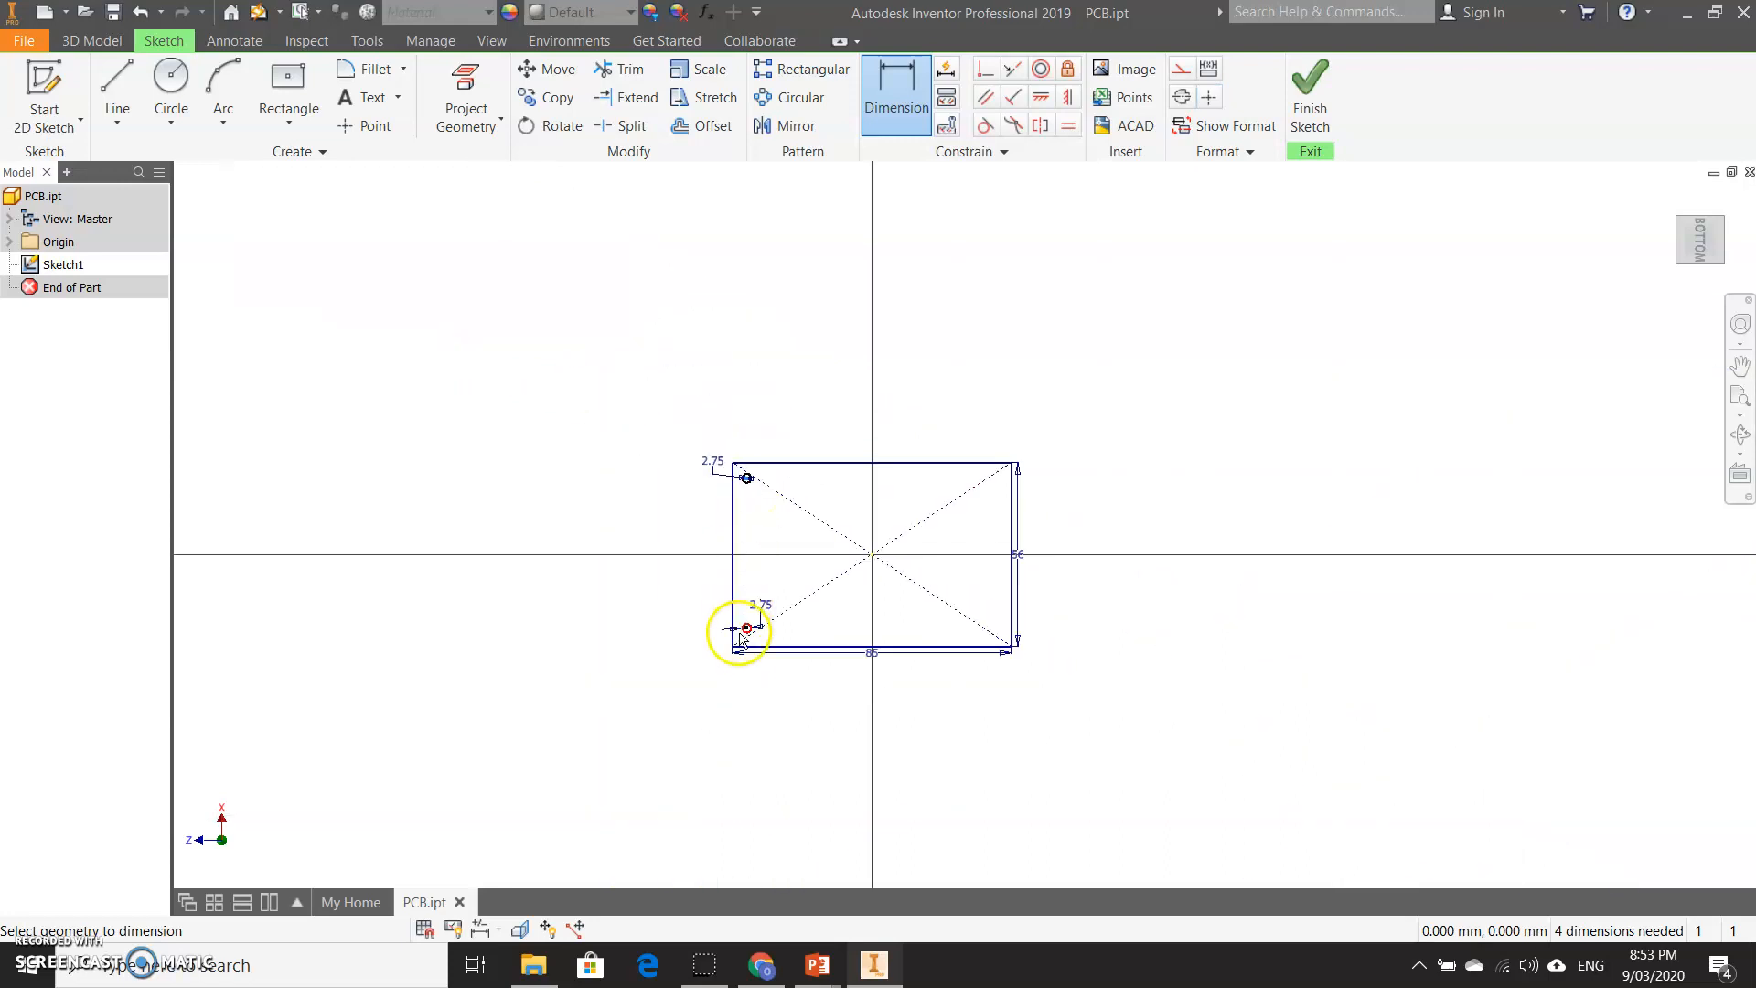
scroll(745, 627, "down", 3)
scroll(747, 648, "down", 3)
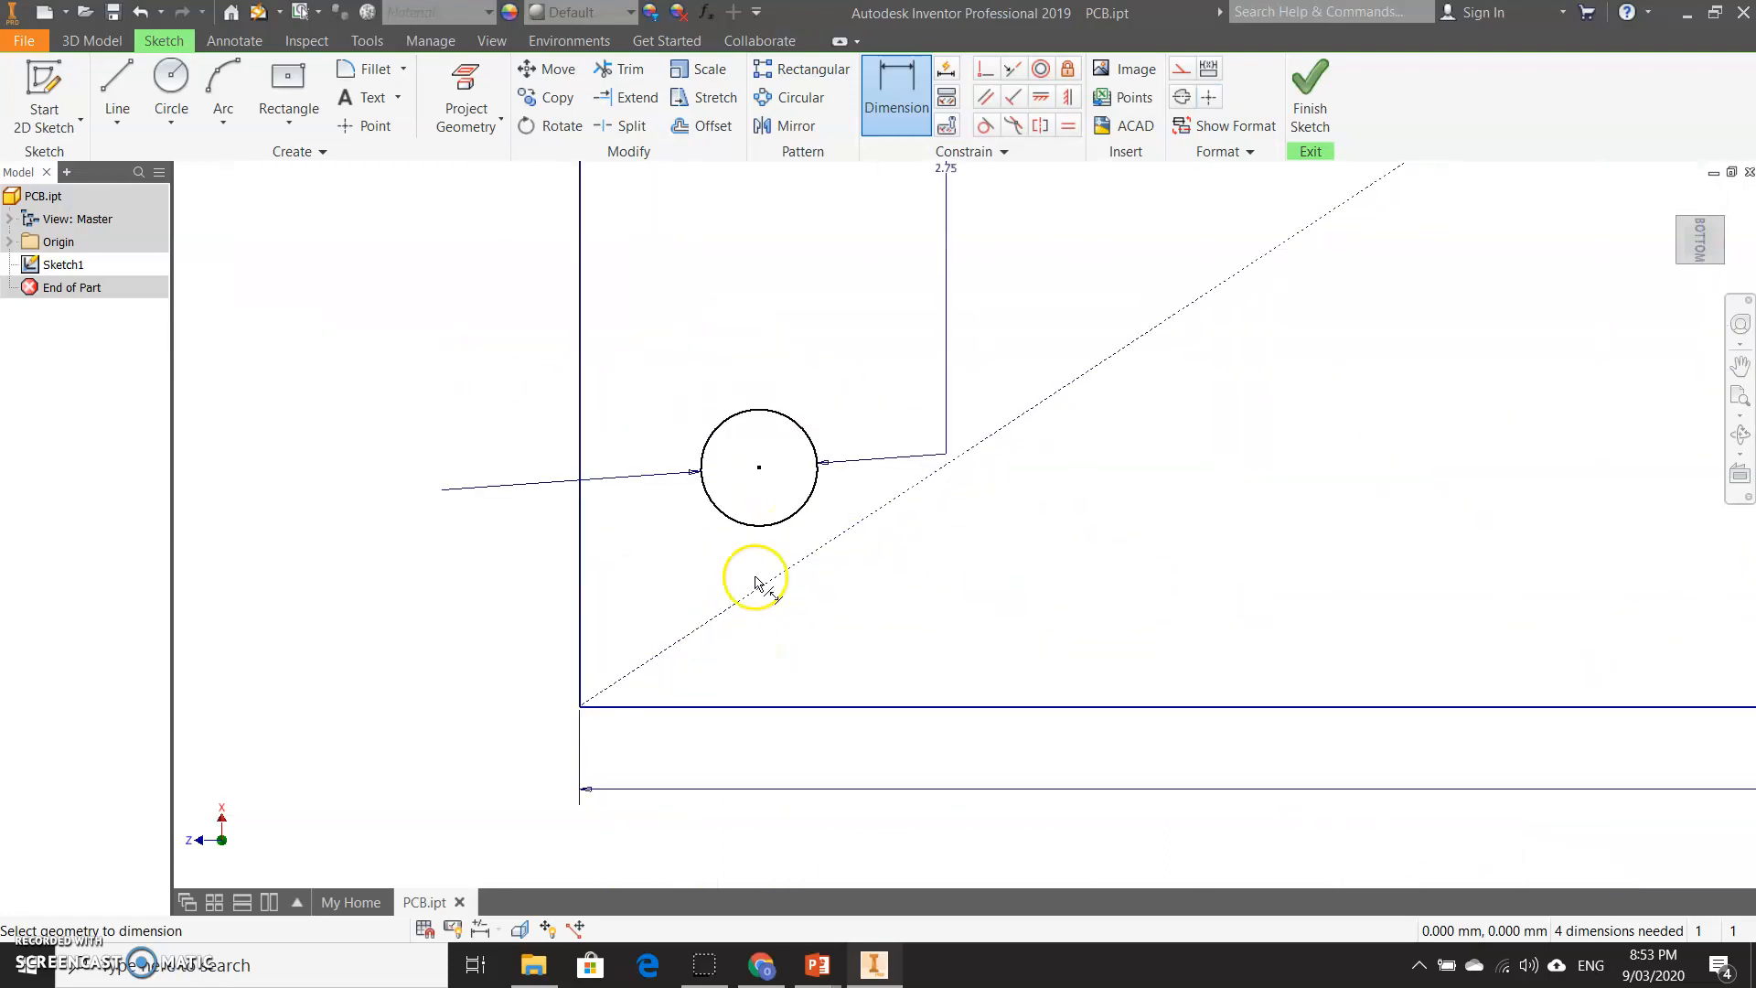
left_click(760, 470)
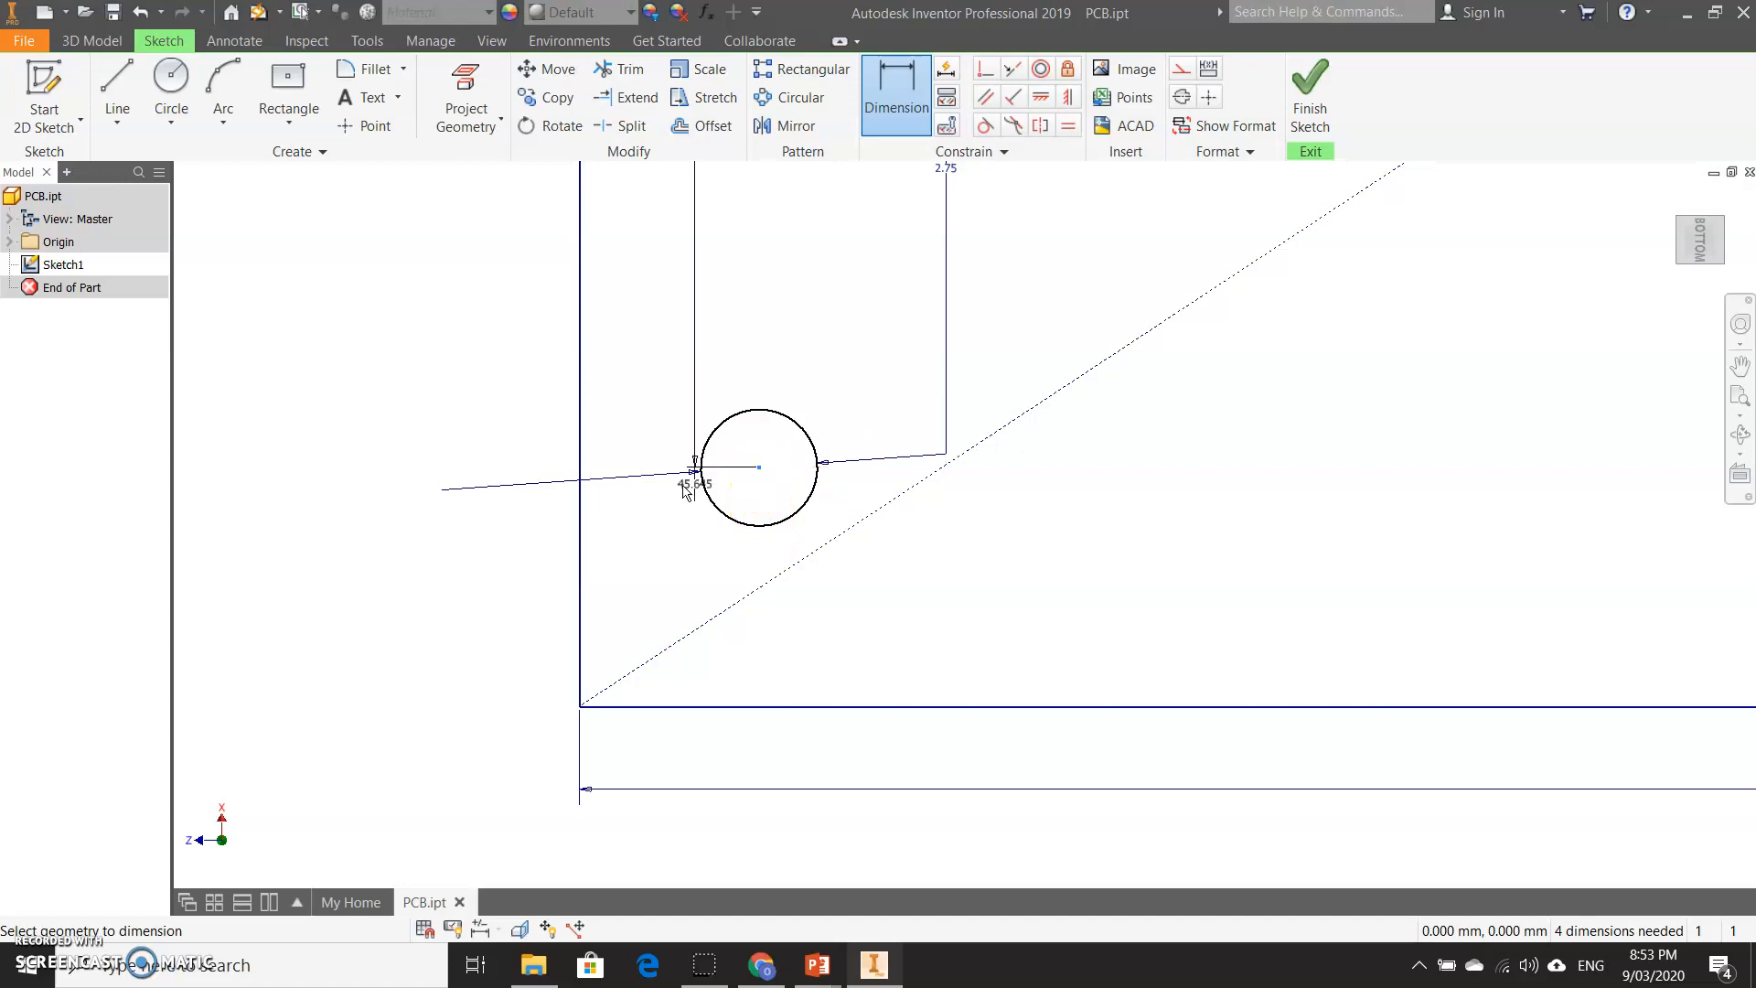
left_click(321, 467)
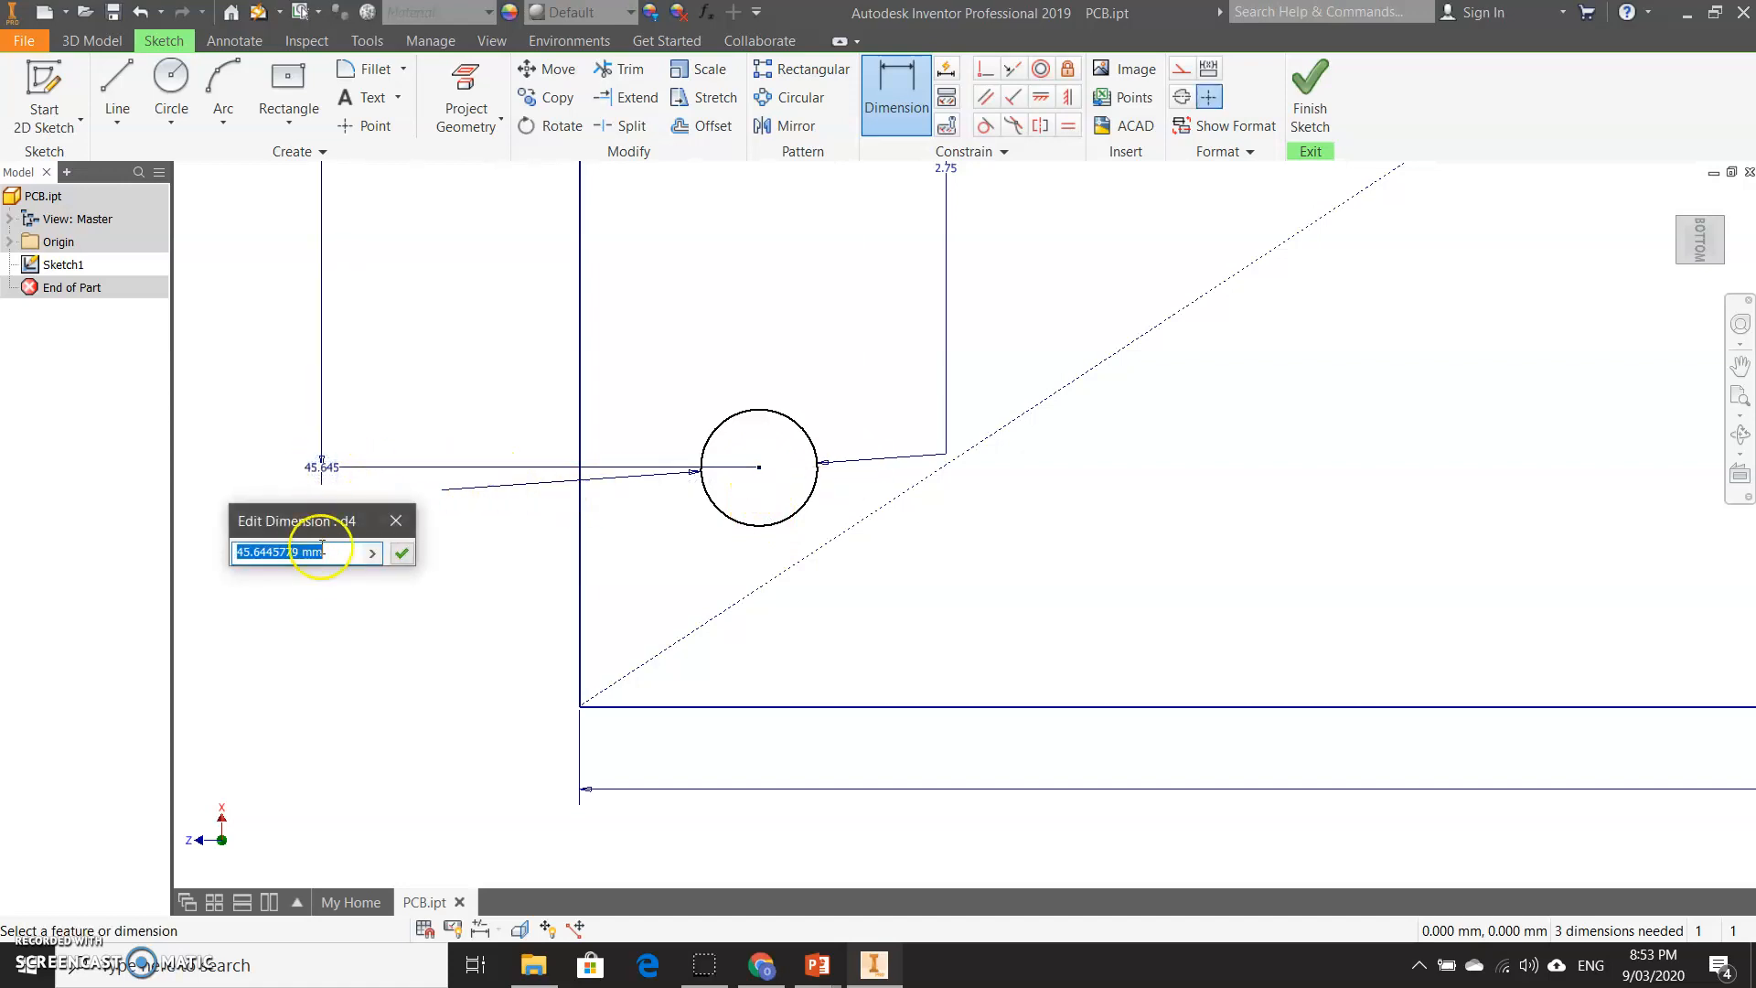
type("49")
key("Return")
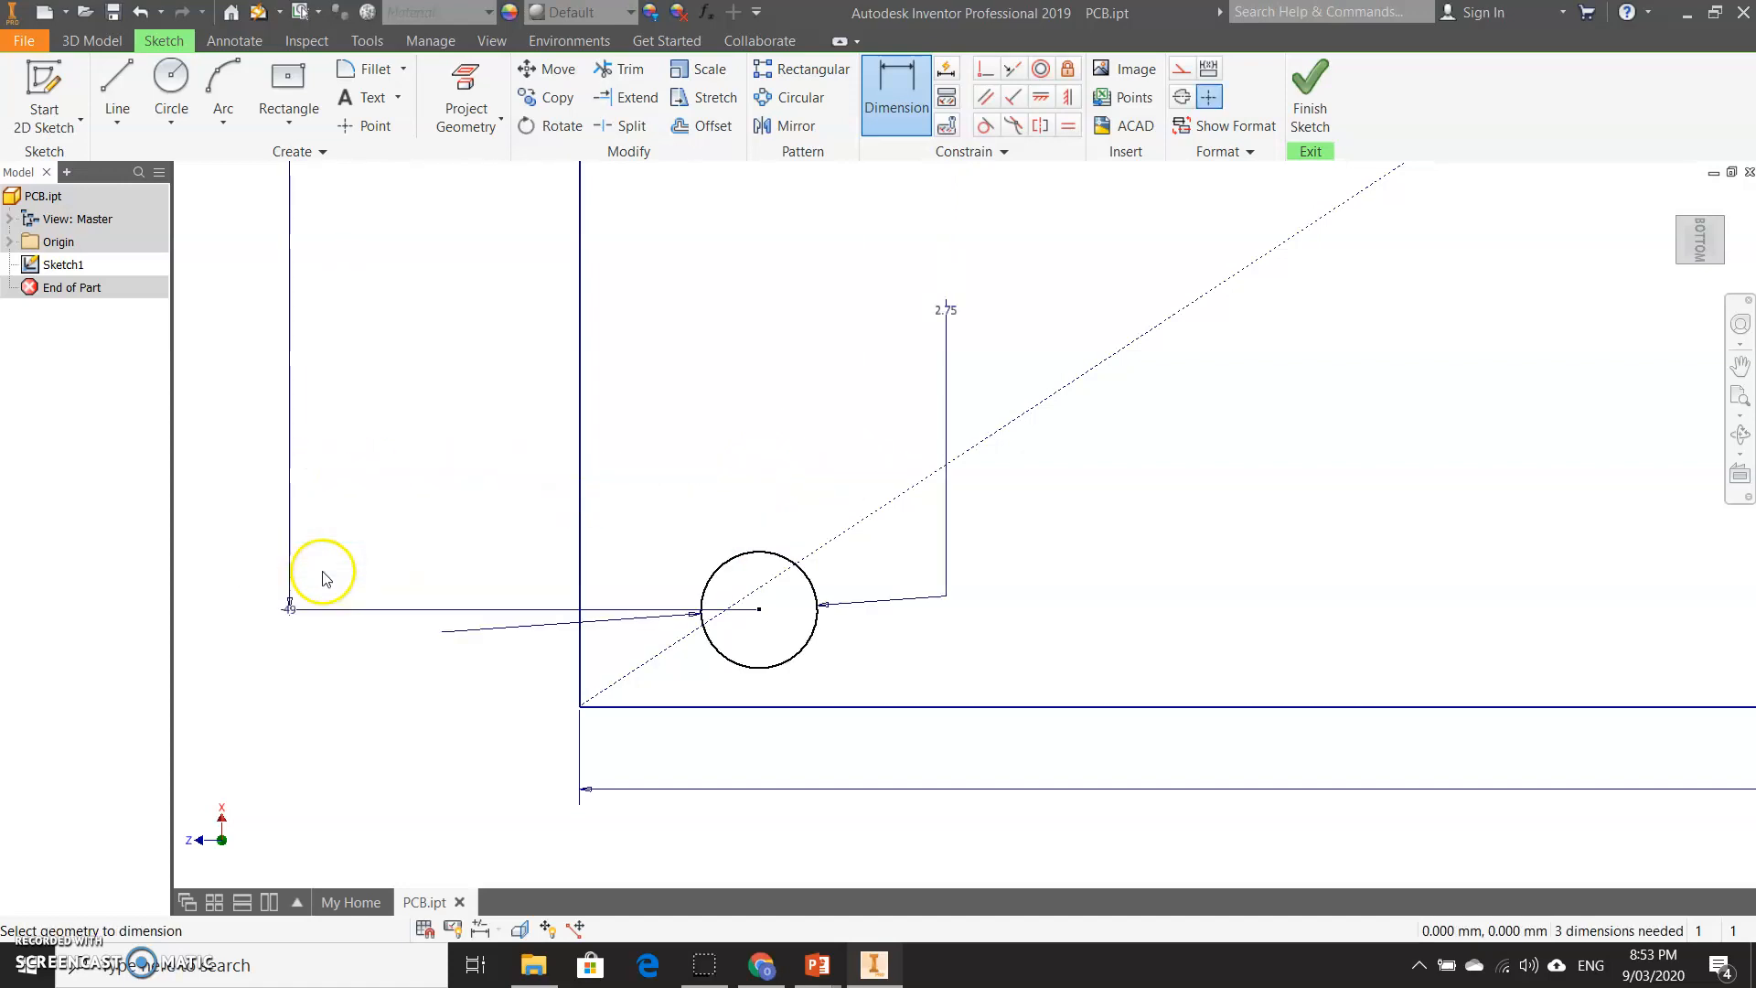
scroll(569, 628, "down", 6)
scroll(569, 629, "up", 12)
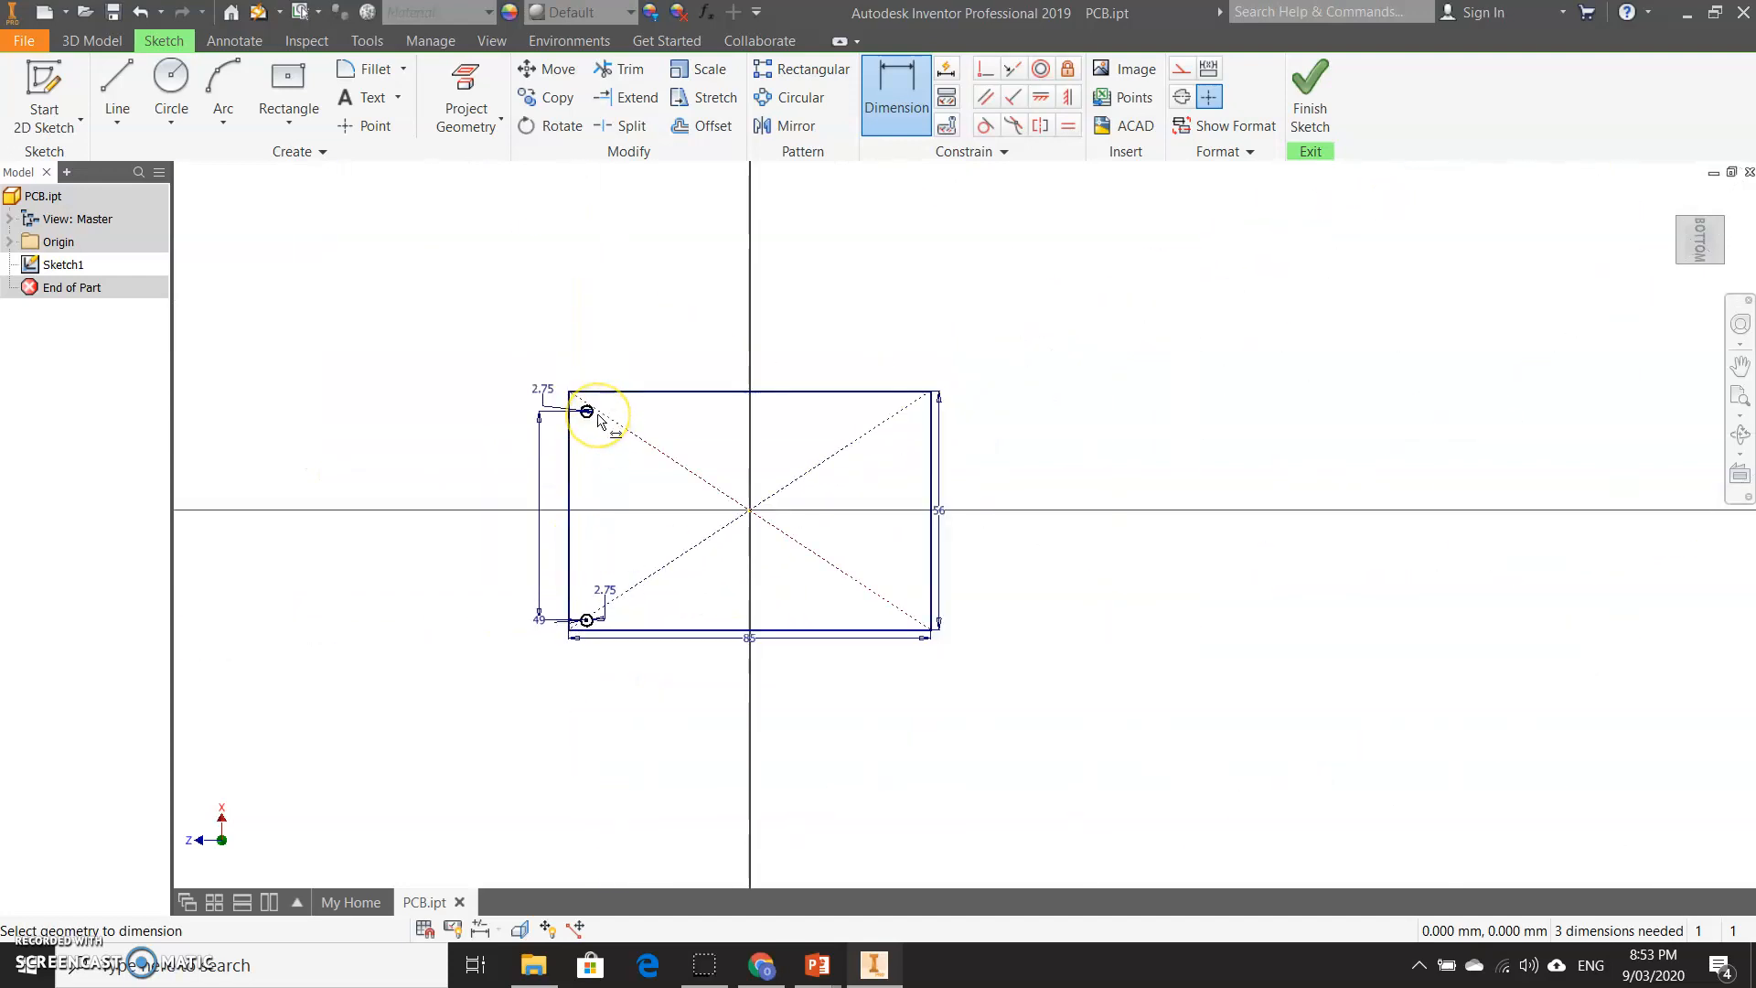
scroll(598, 419, "down", 5)
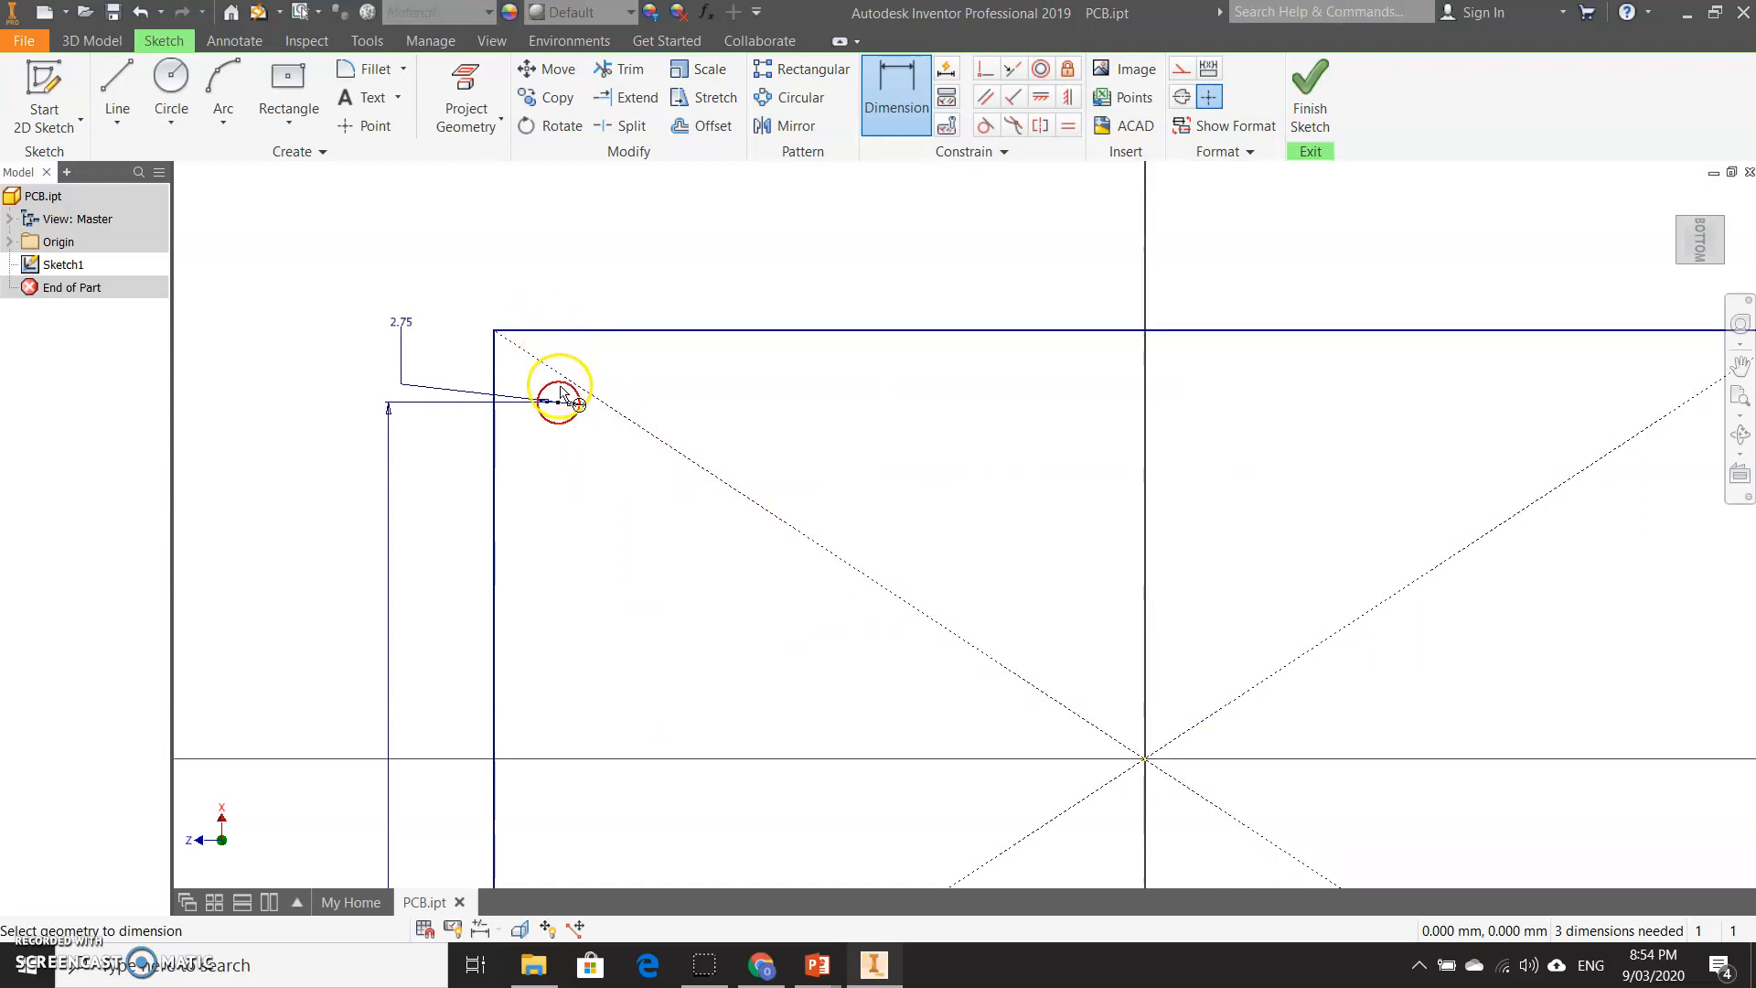
left_click(560, 402)
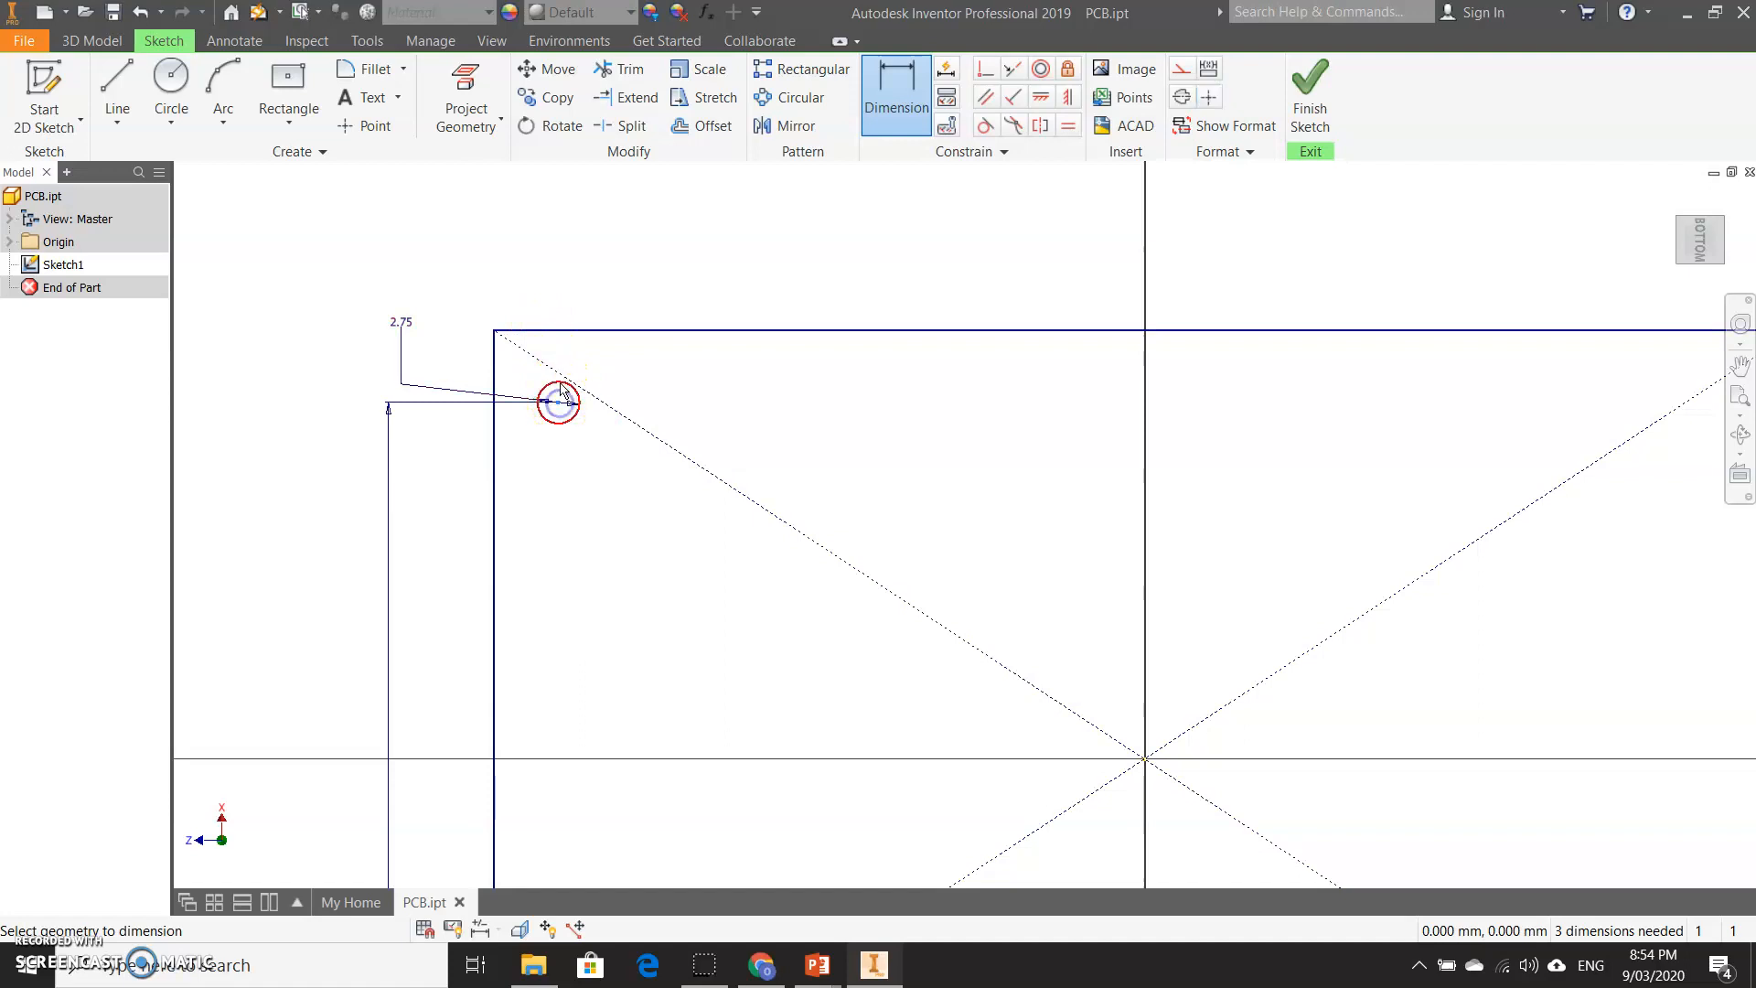
left_click(563, 329)
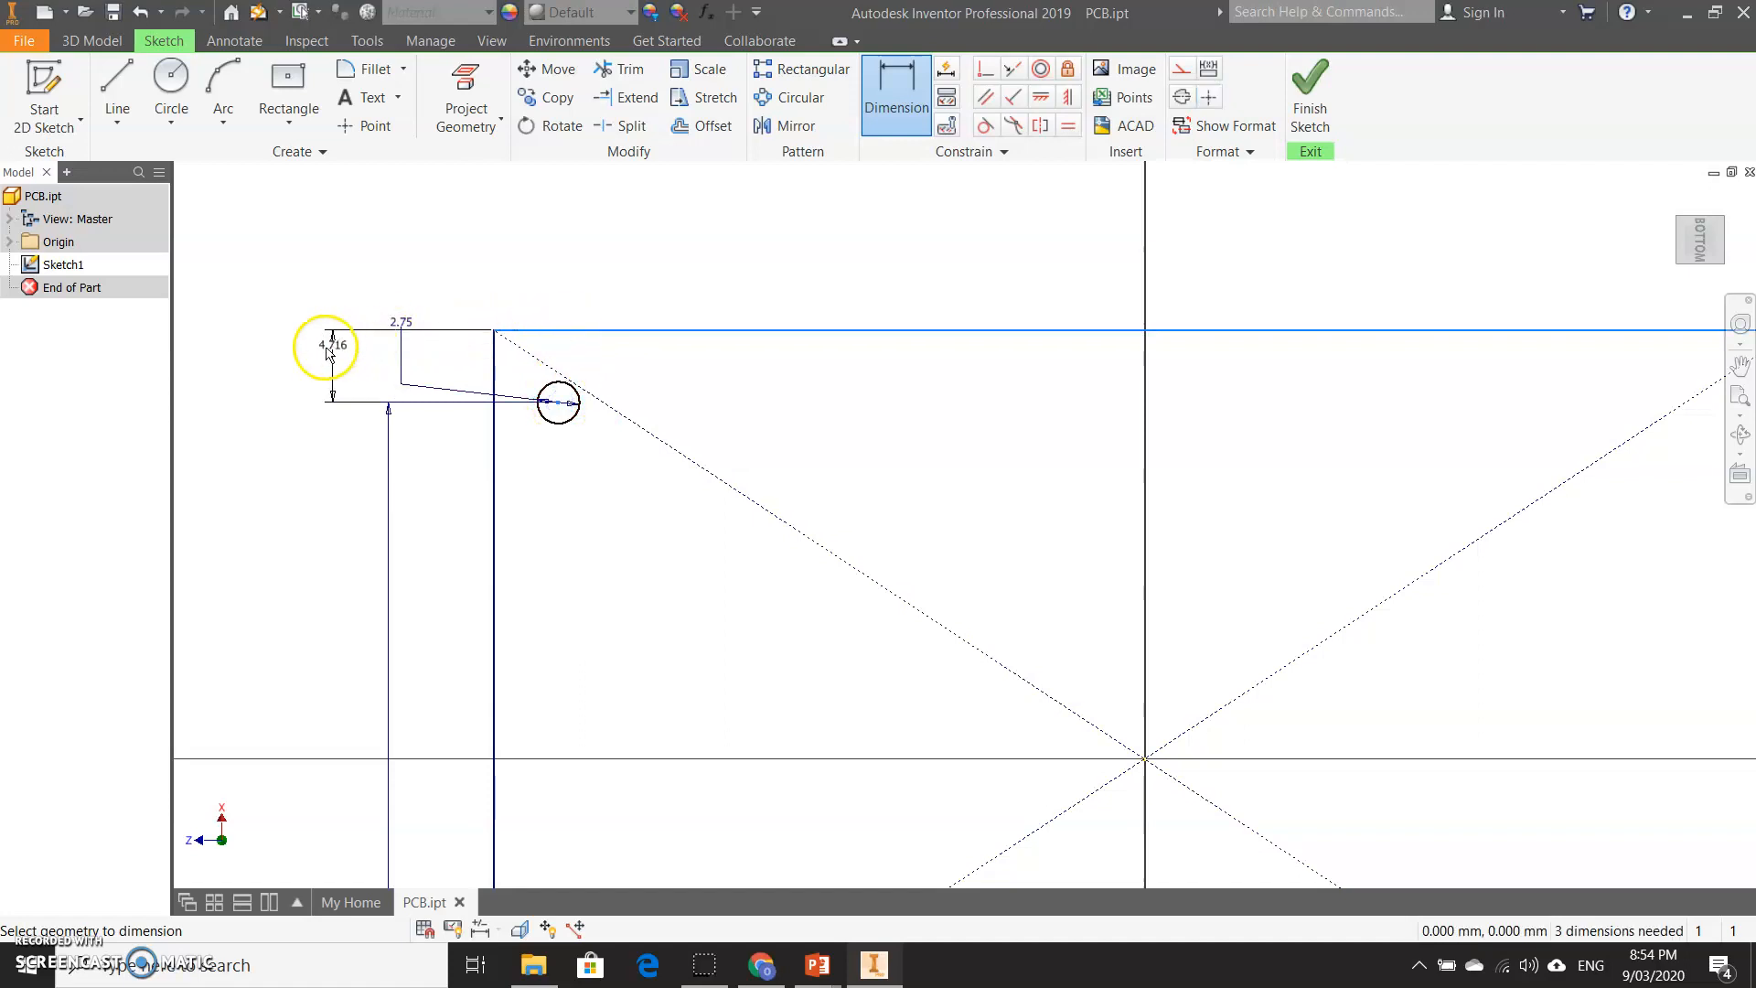
key("Escape")
key("Escape")
scroll(507, 398, "down", 1)
scroll(507, 402, "down", 3)
scroll(526, 743, "up", 4)
left_click(917, 81)
left_click(533, 677)
left_click(560, 727)
left_click(308, 765)
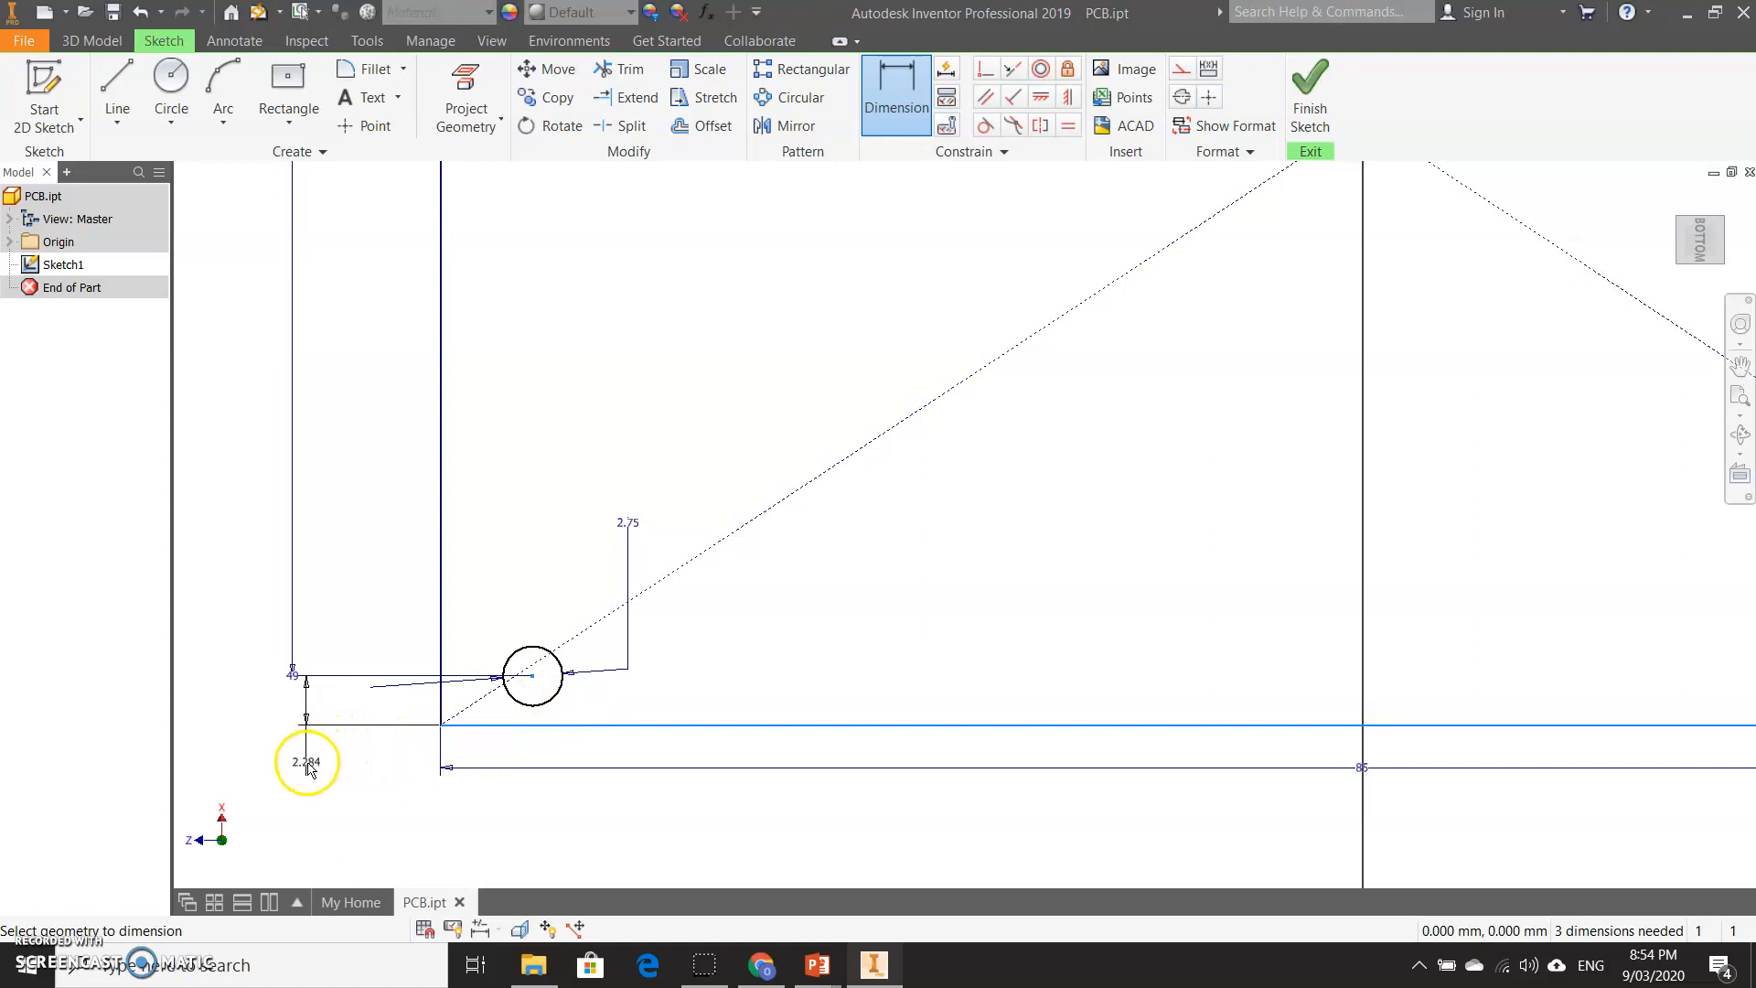
left_click(310, 774)
key("Escape")
scroll(665, 580, "up", 4)
scroll(666, 586, "up", 1)
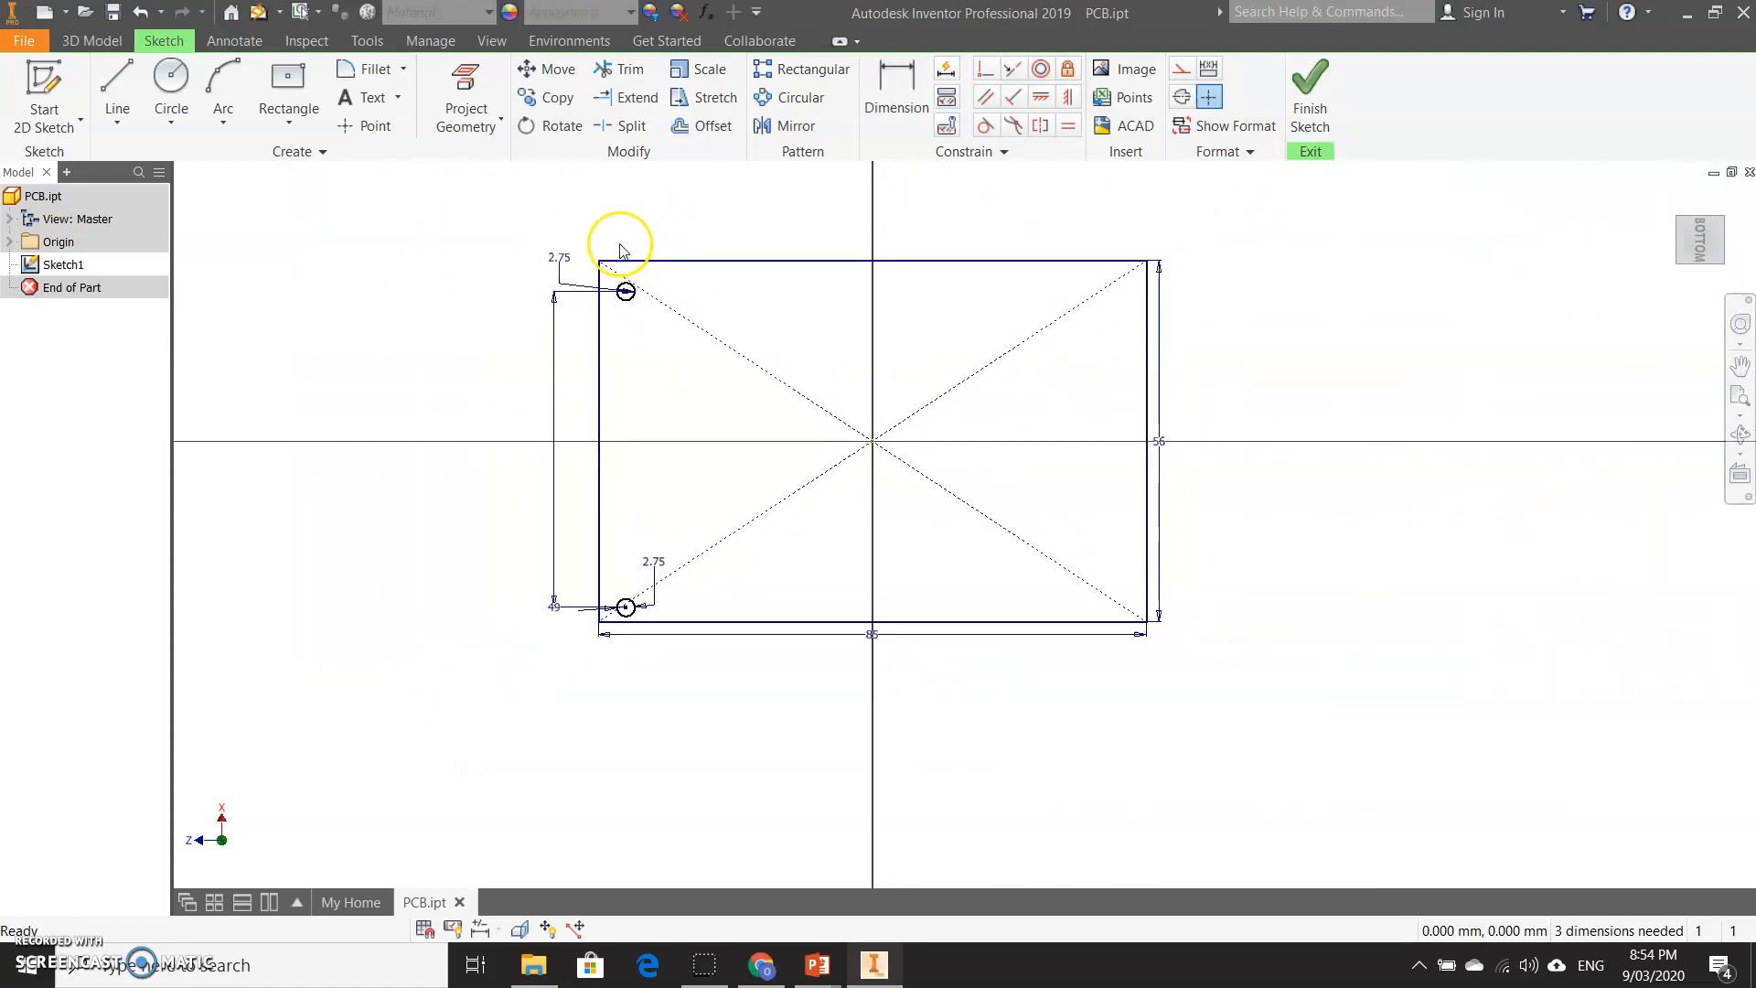
scroll(619, 247, "down", 5)
scroll(620, 252, "down", 1)
left_click(897, 91)
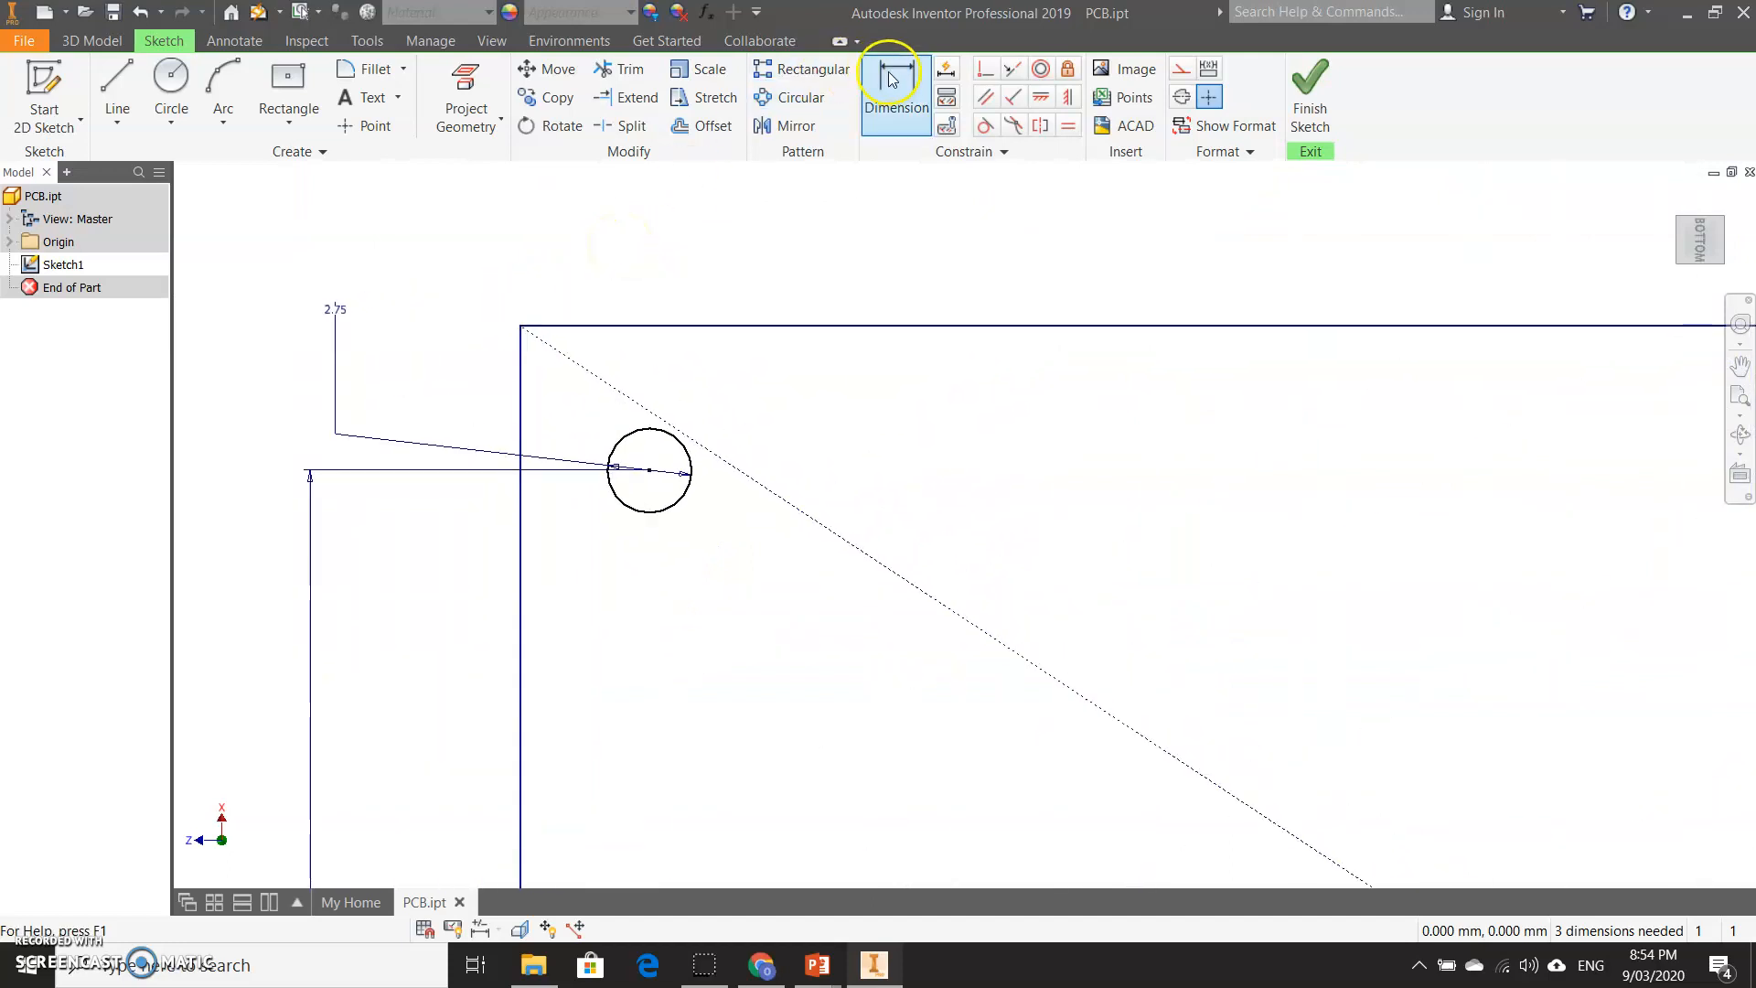
left_click(646, 327)
left_click(509, 218)
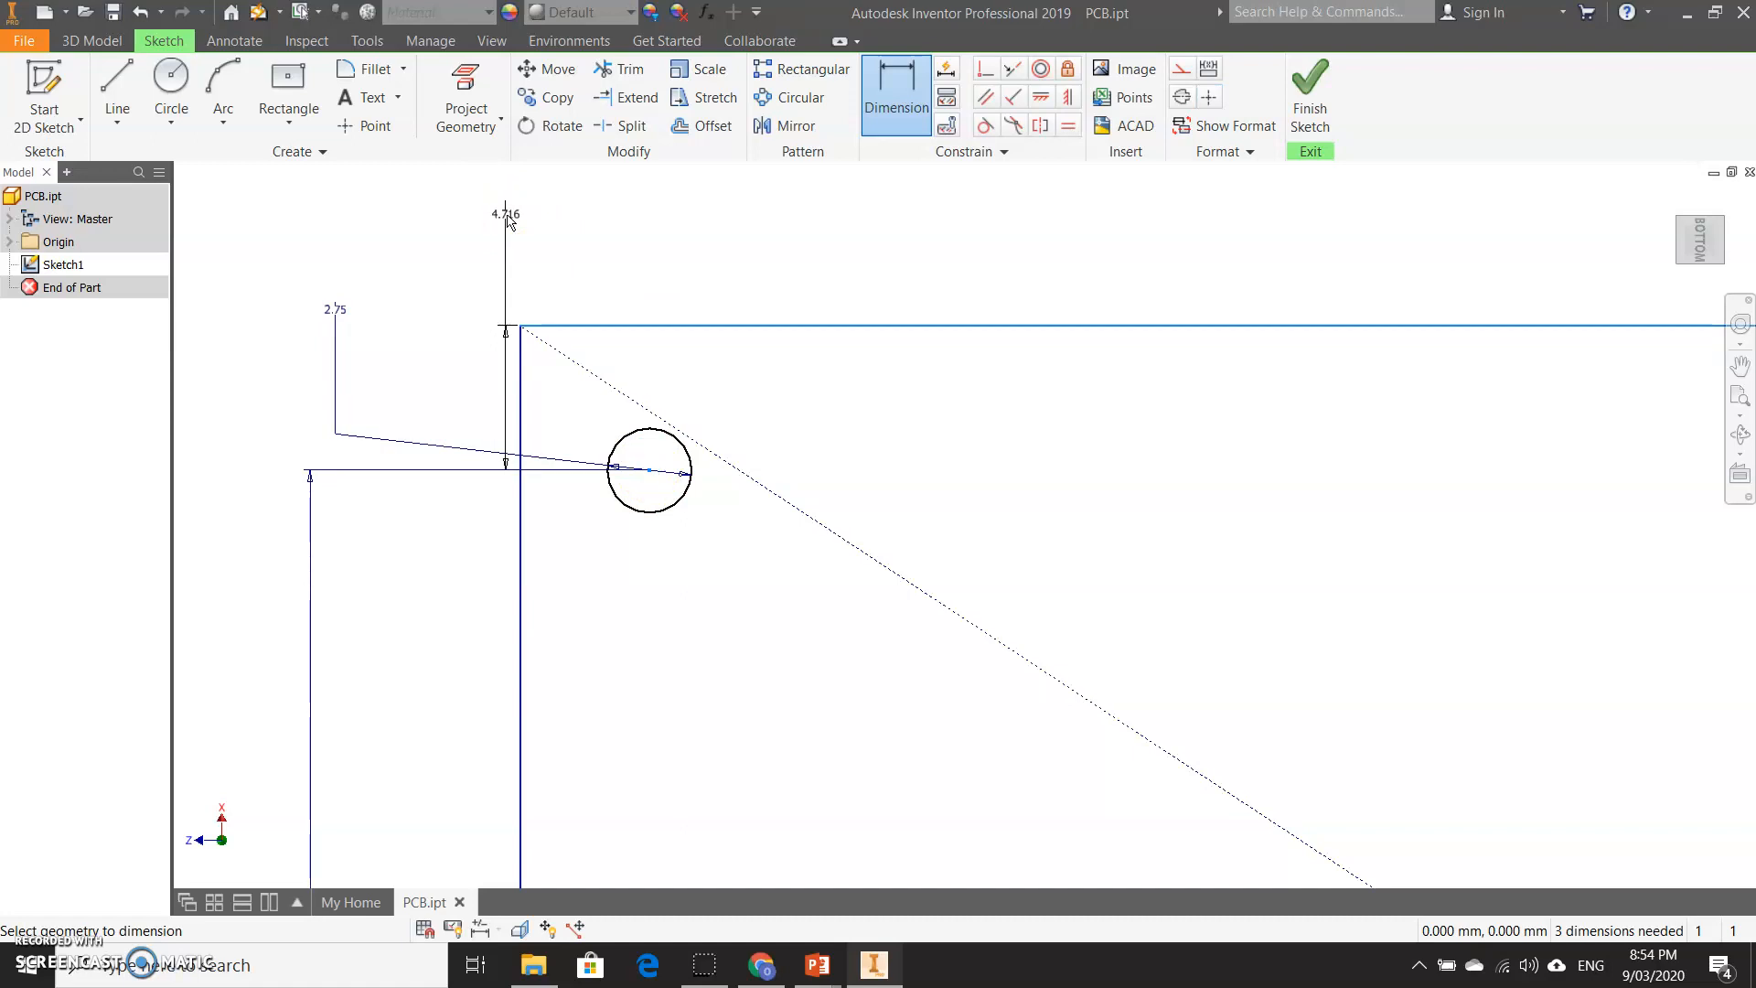
left_click_drag(508, 219, 427, 252)
key("Escape")
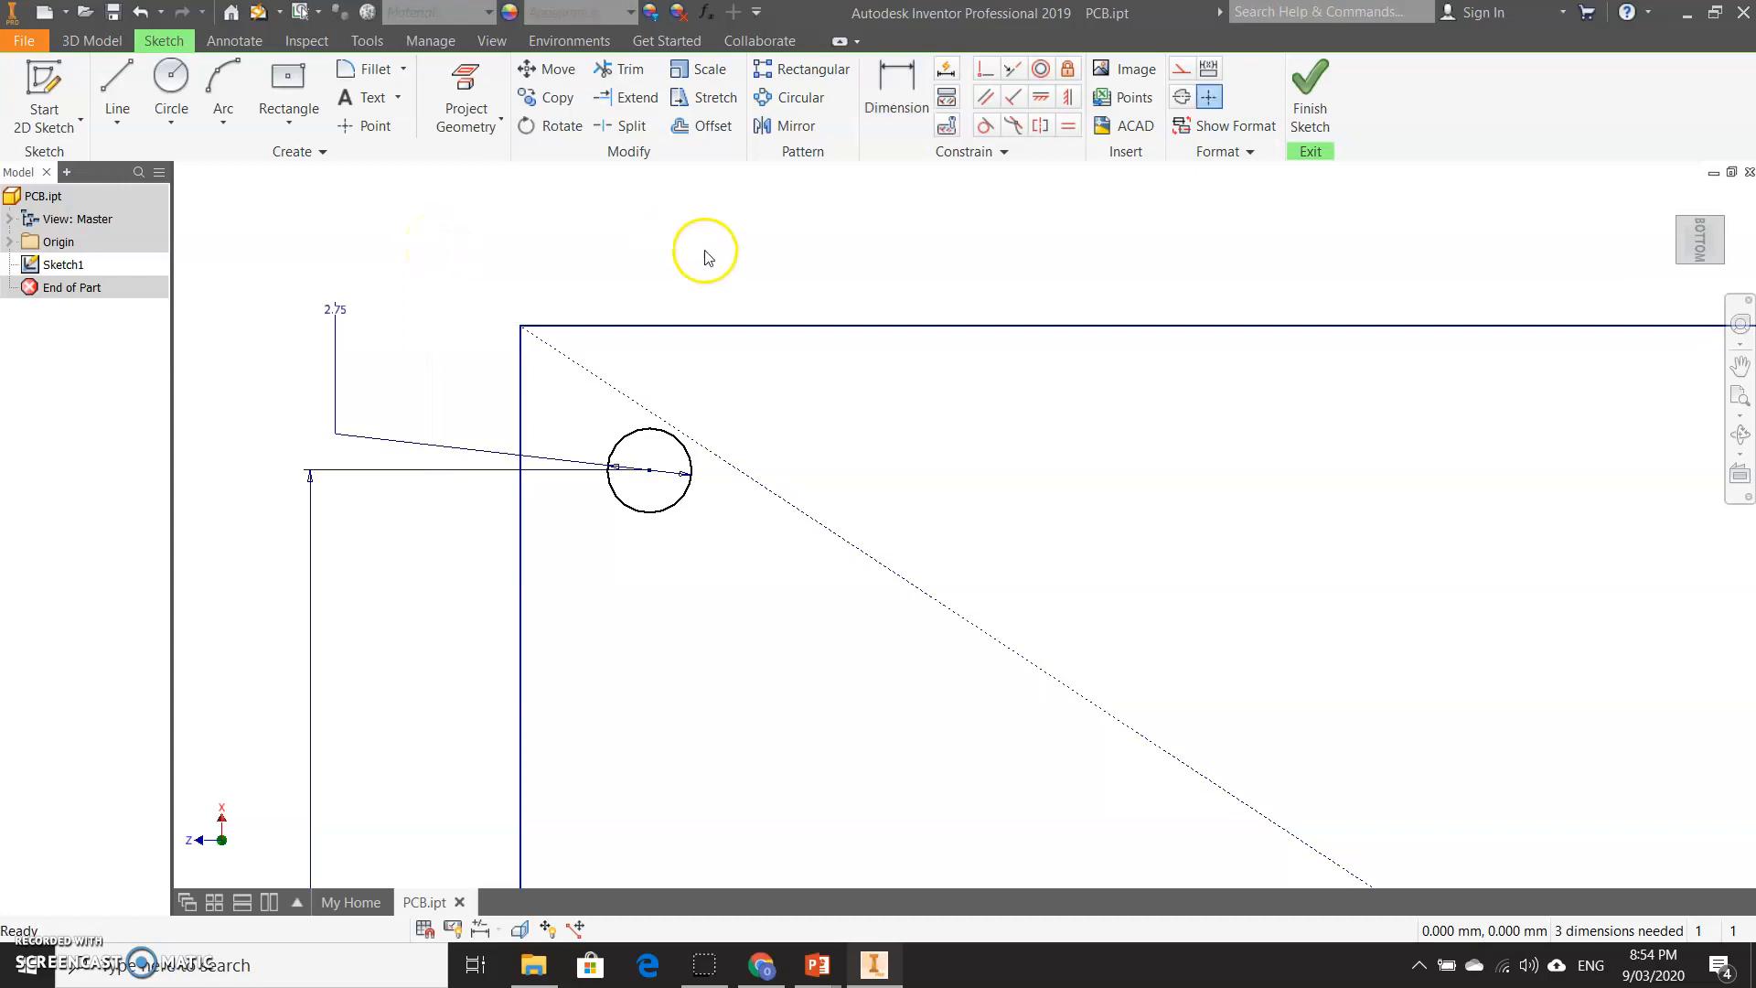
Step: Dimension the upper circle's centre from the rectangle's top edge and set the distance to 3.5 mm
scroll(849, 416, "down", 1)
scroll(849, 413, "down", 2)
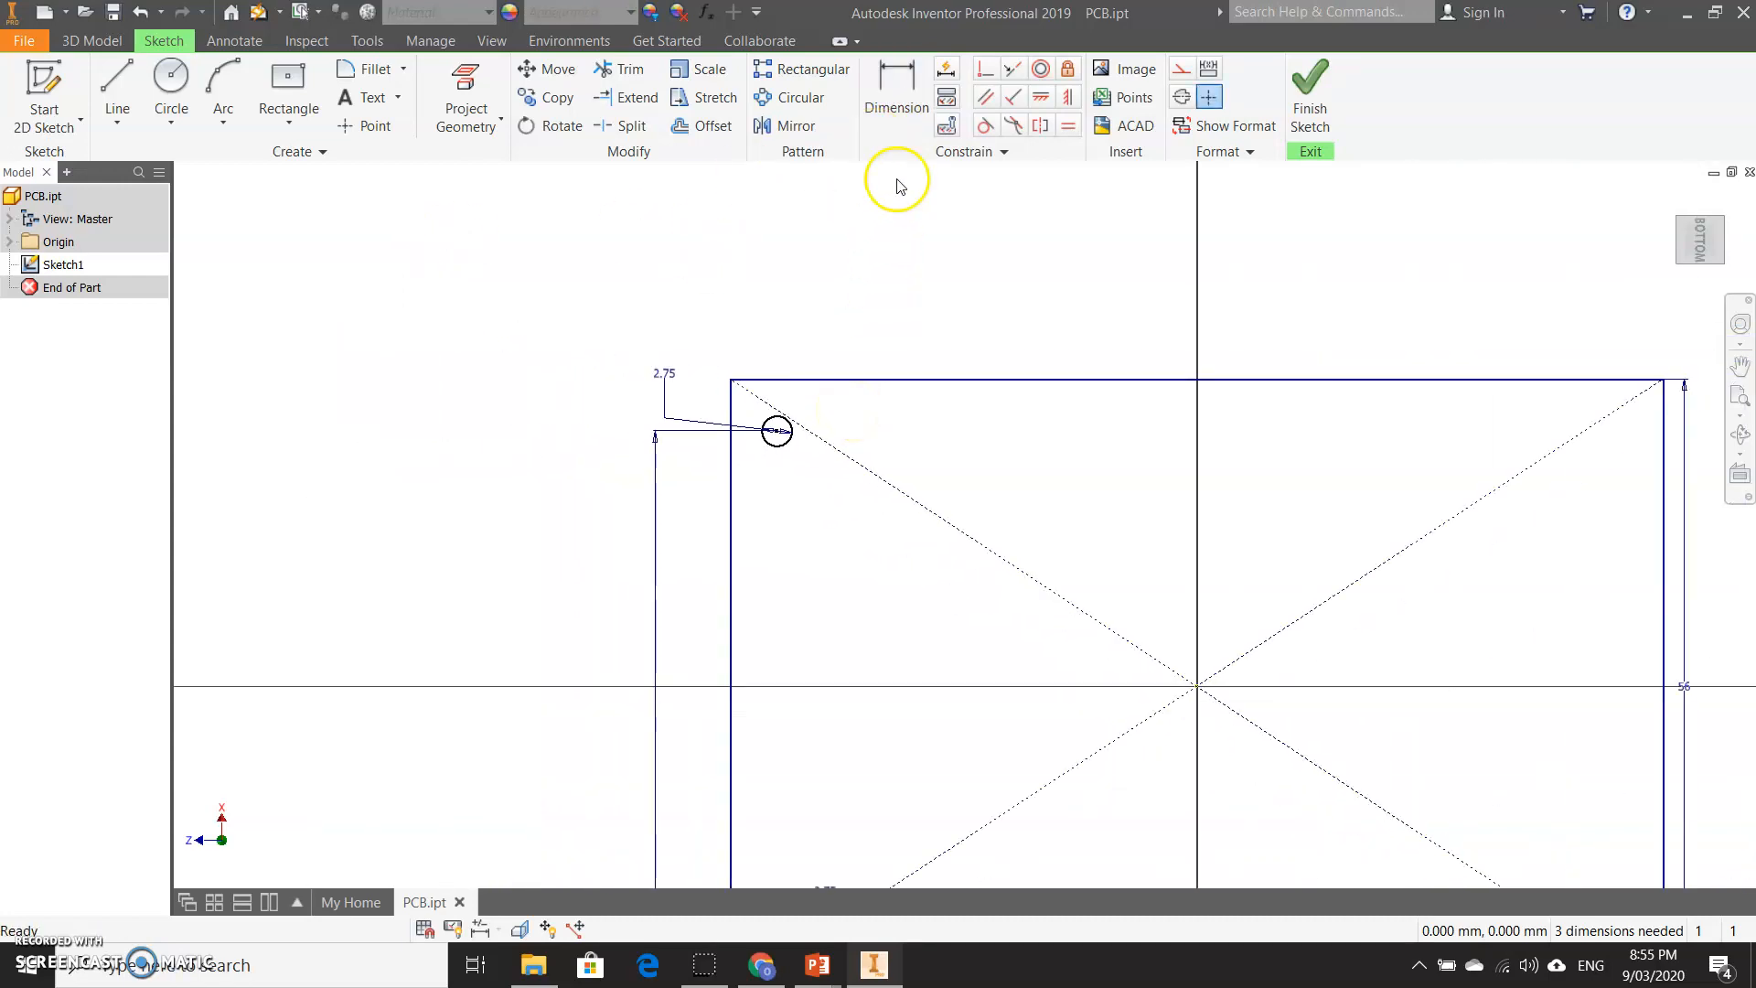
left_click(896, 92)
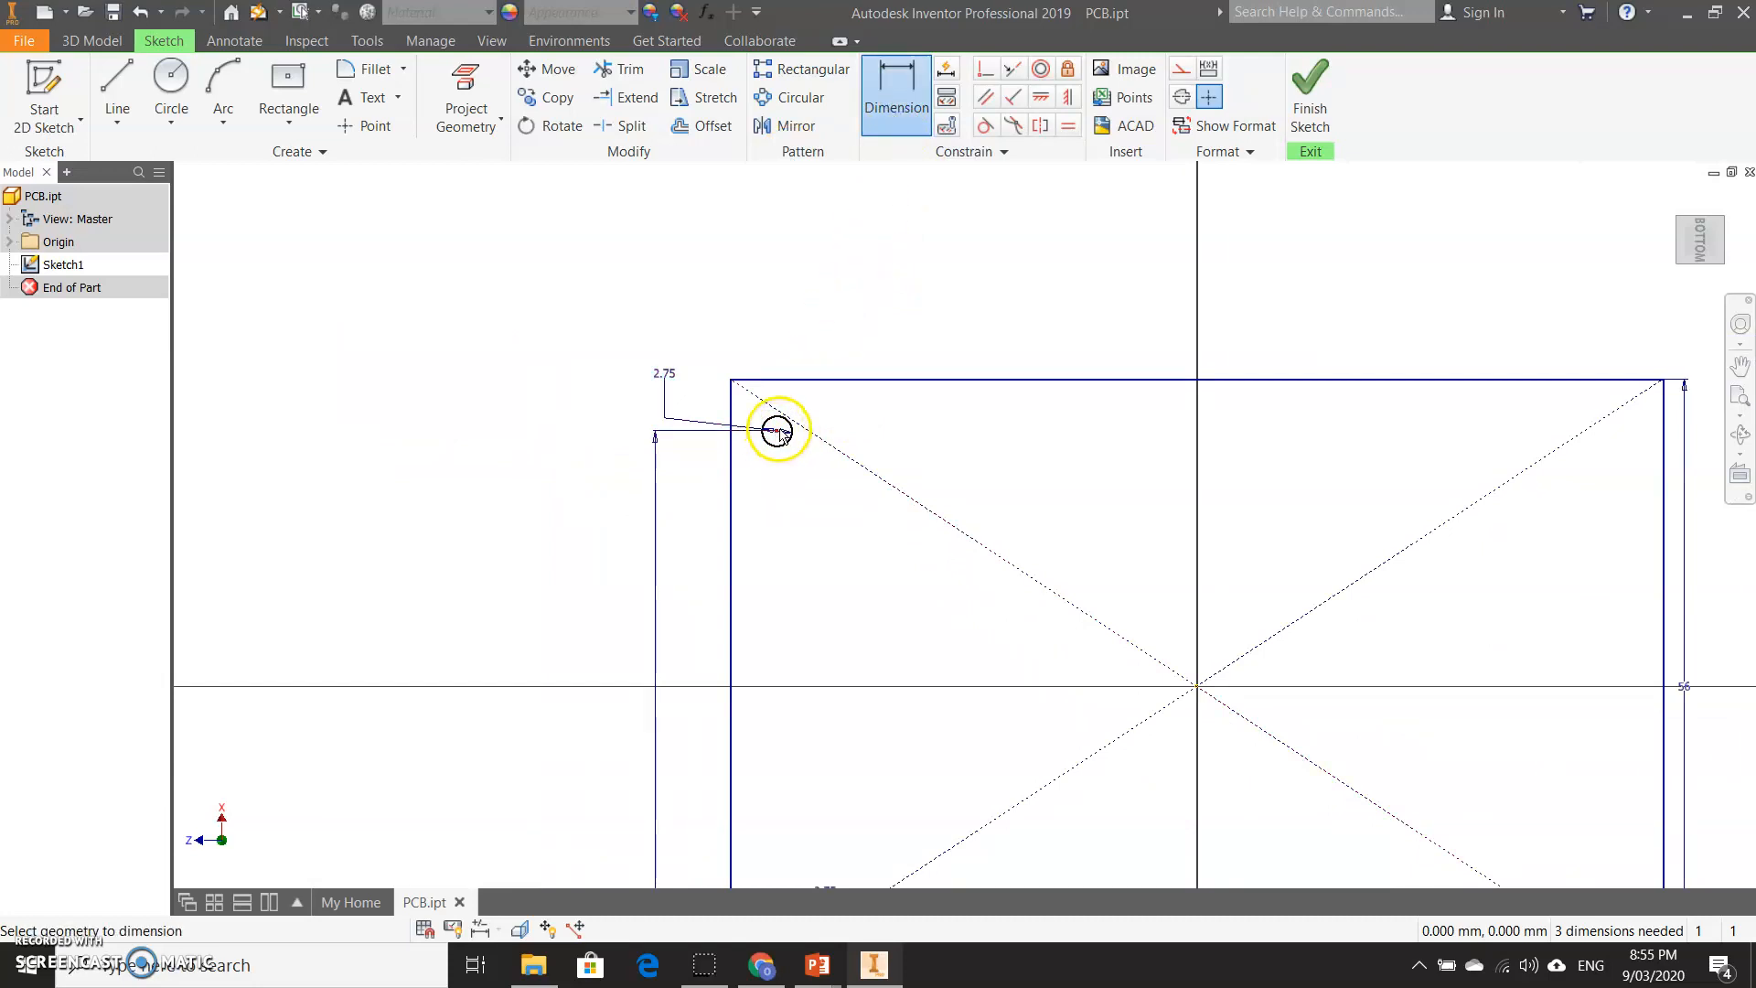
left_click(792, 381)
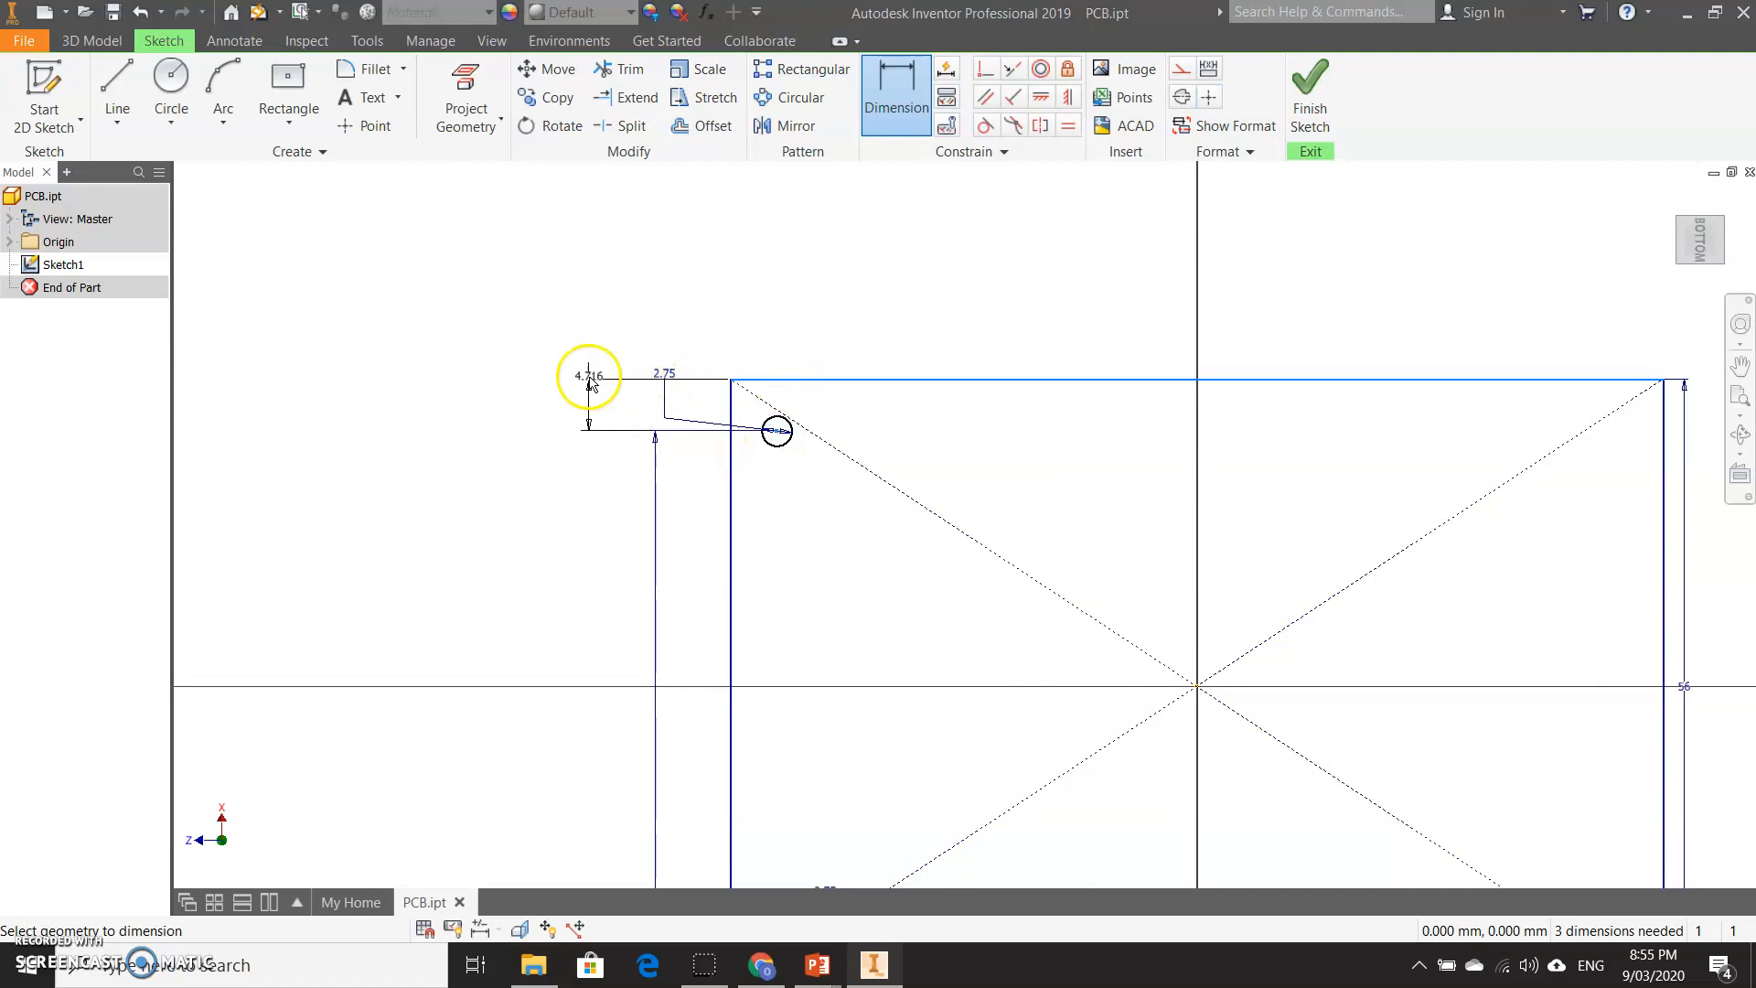
key("3")
left_click(545, 409)
type("3.5")
key("Return")
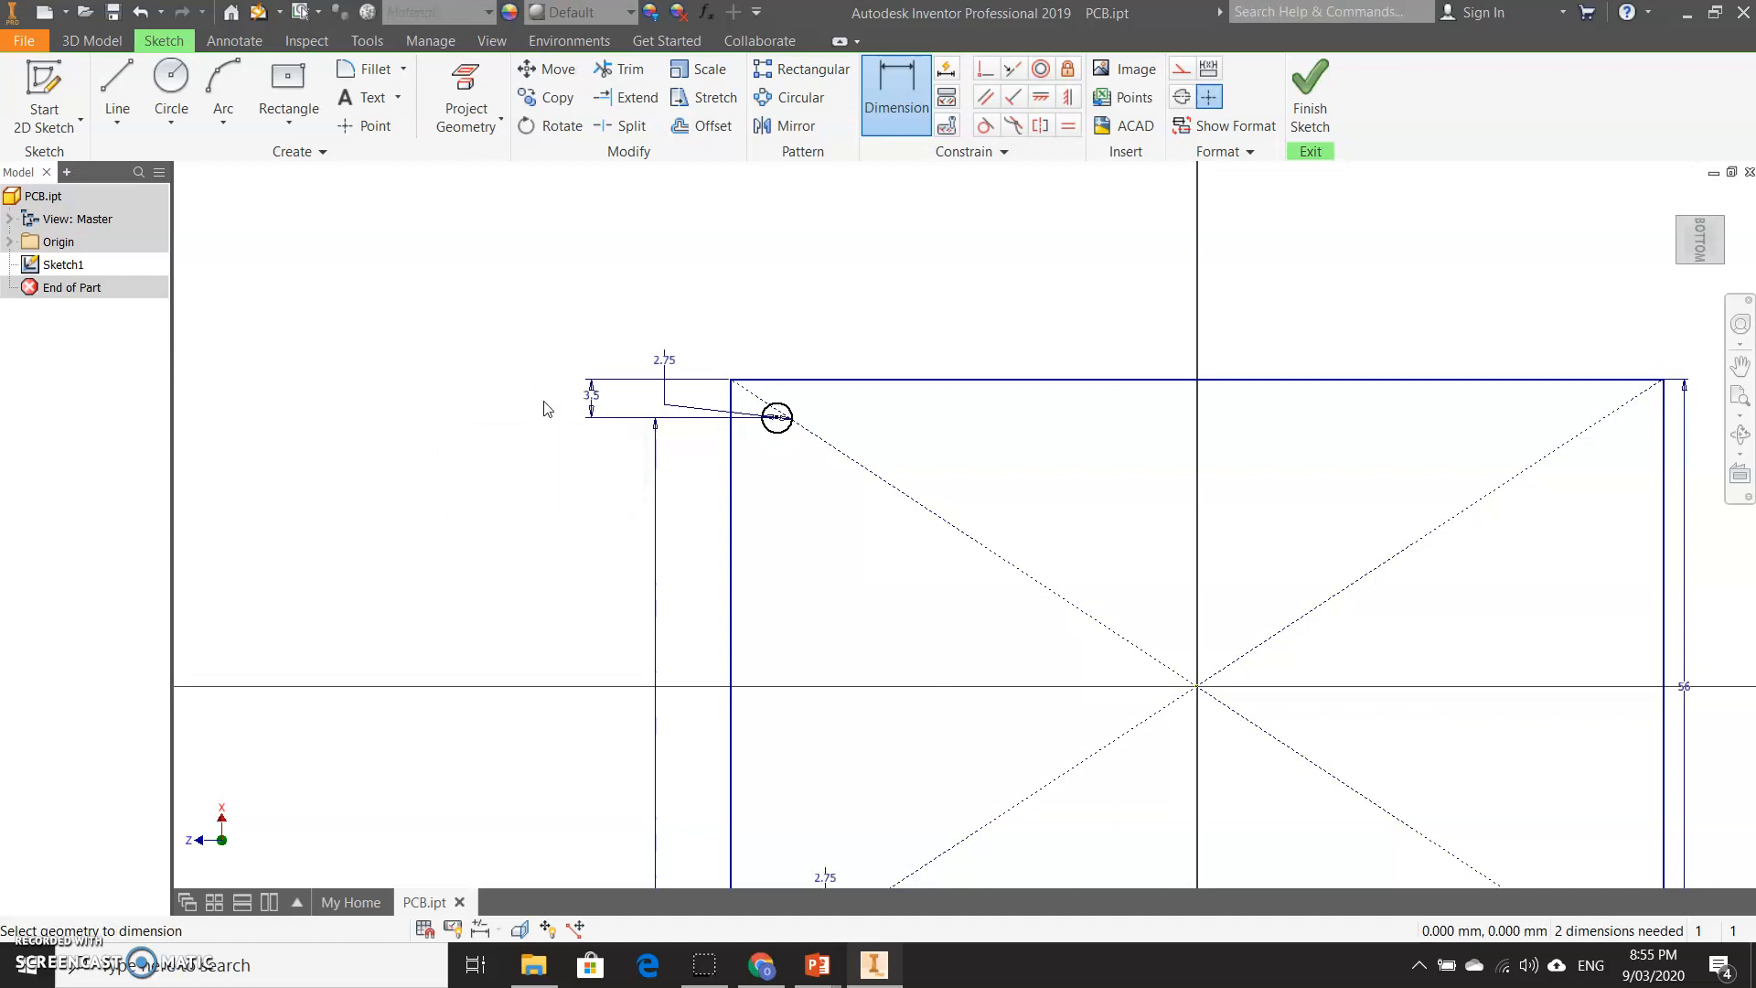
Step: Dimension the lower circle's centre from the rectangle's left edge and set the distance to 3.5 mm
scroll(846, 474, "down", 2)
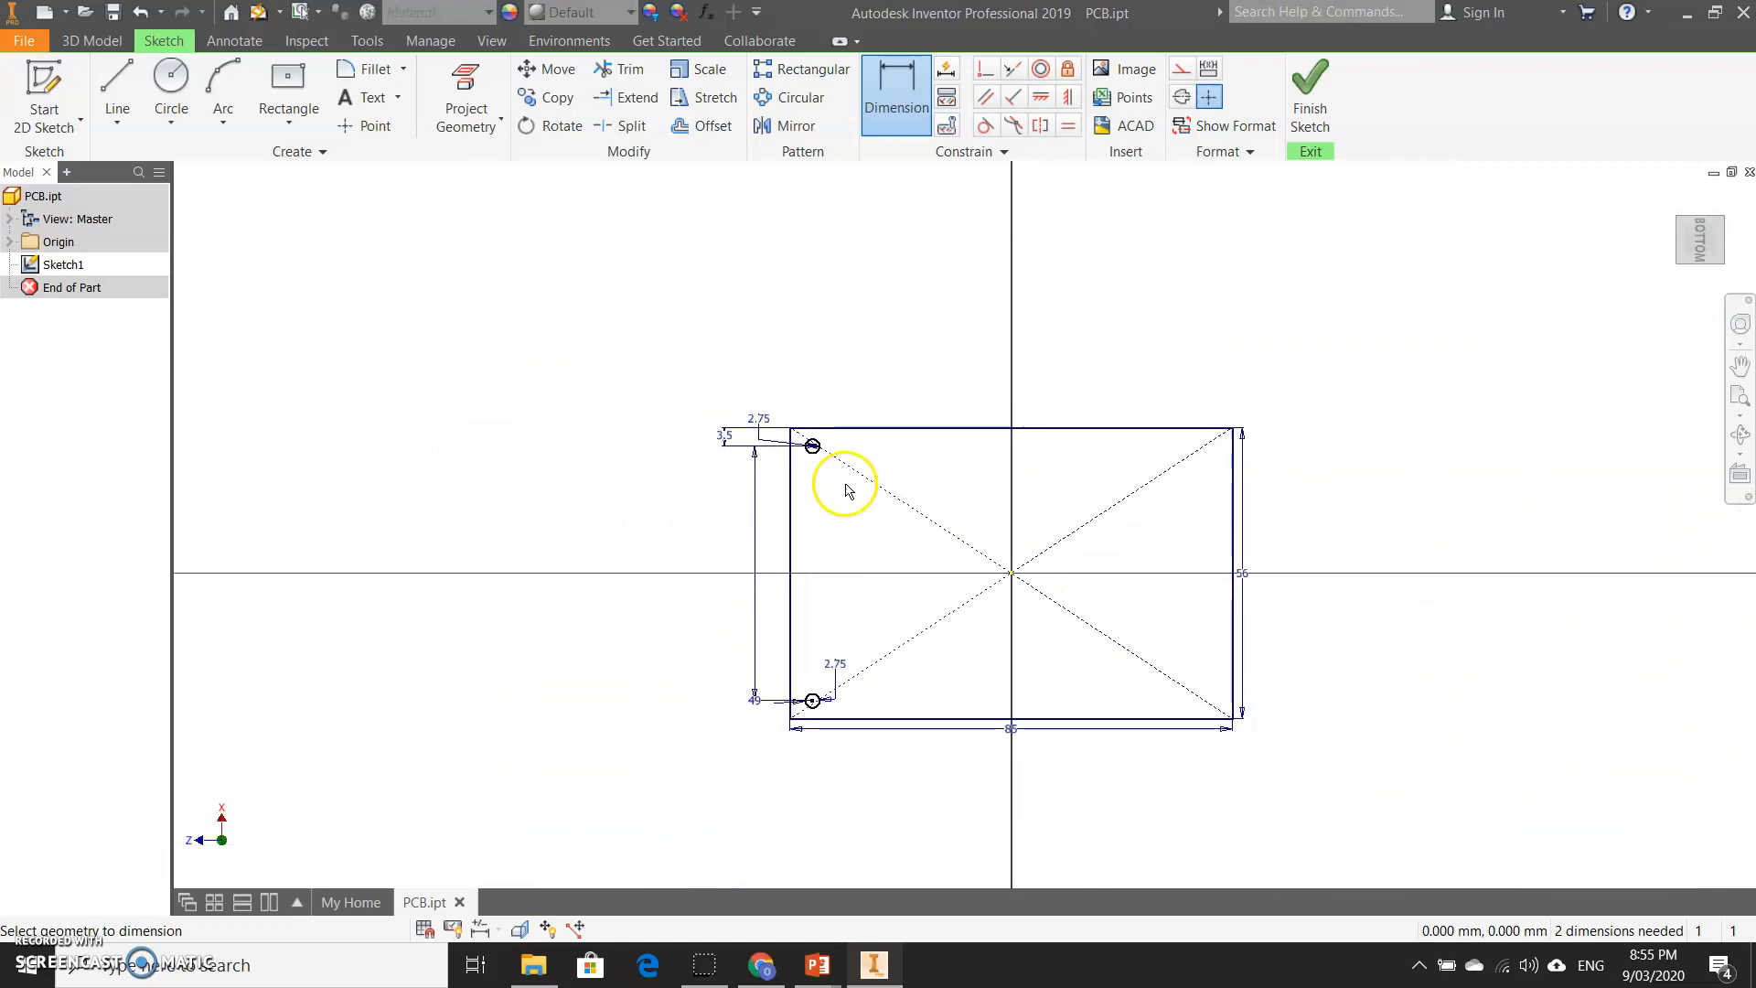
scroll(824, 723, "up", 2)
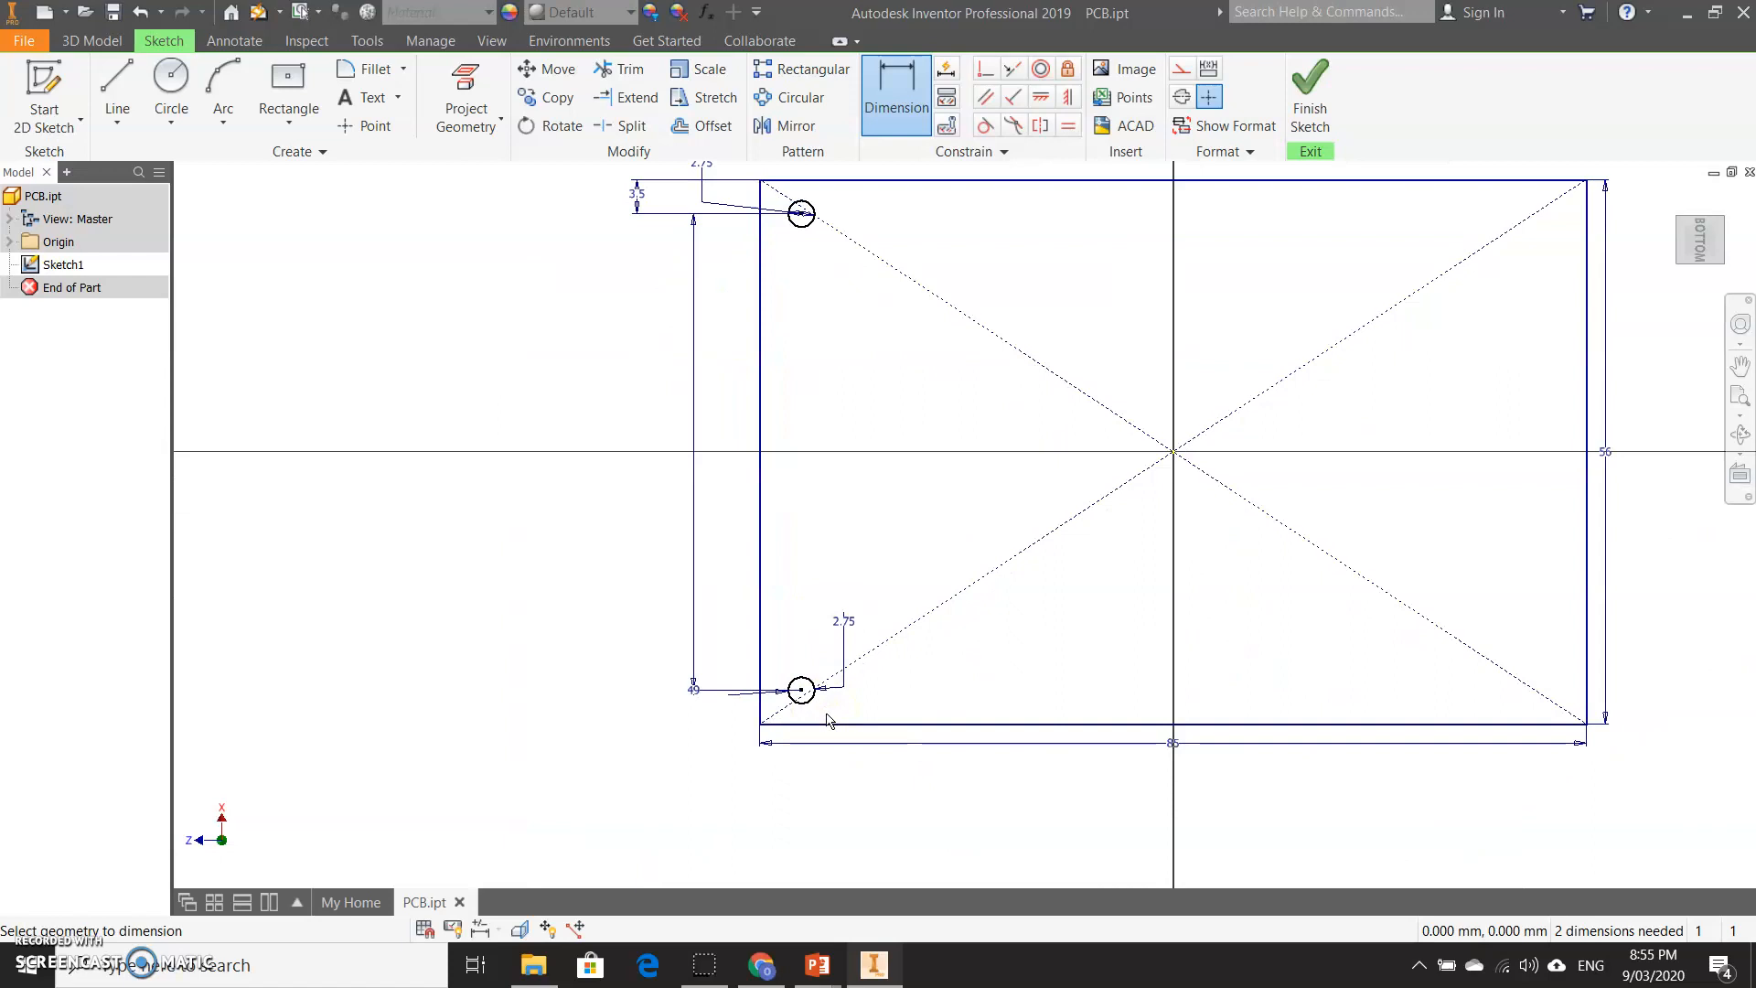
scroll(828, 720, "up", 3)
left_click(864, 611)
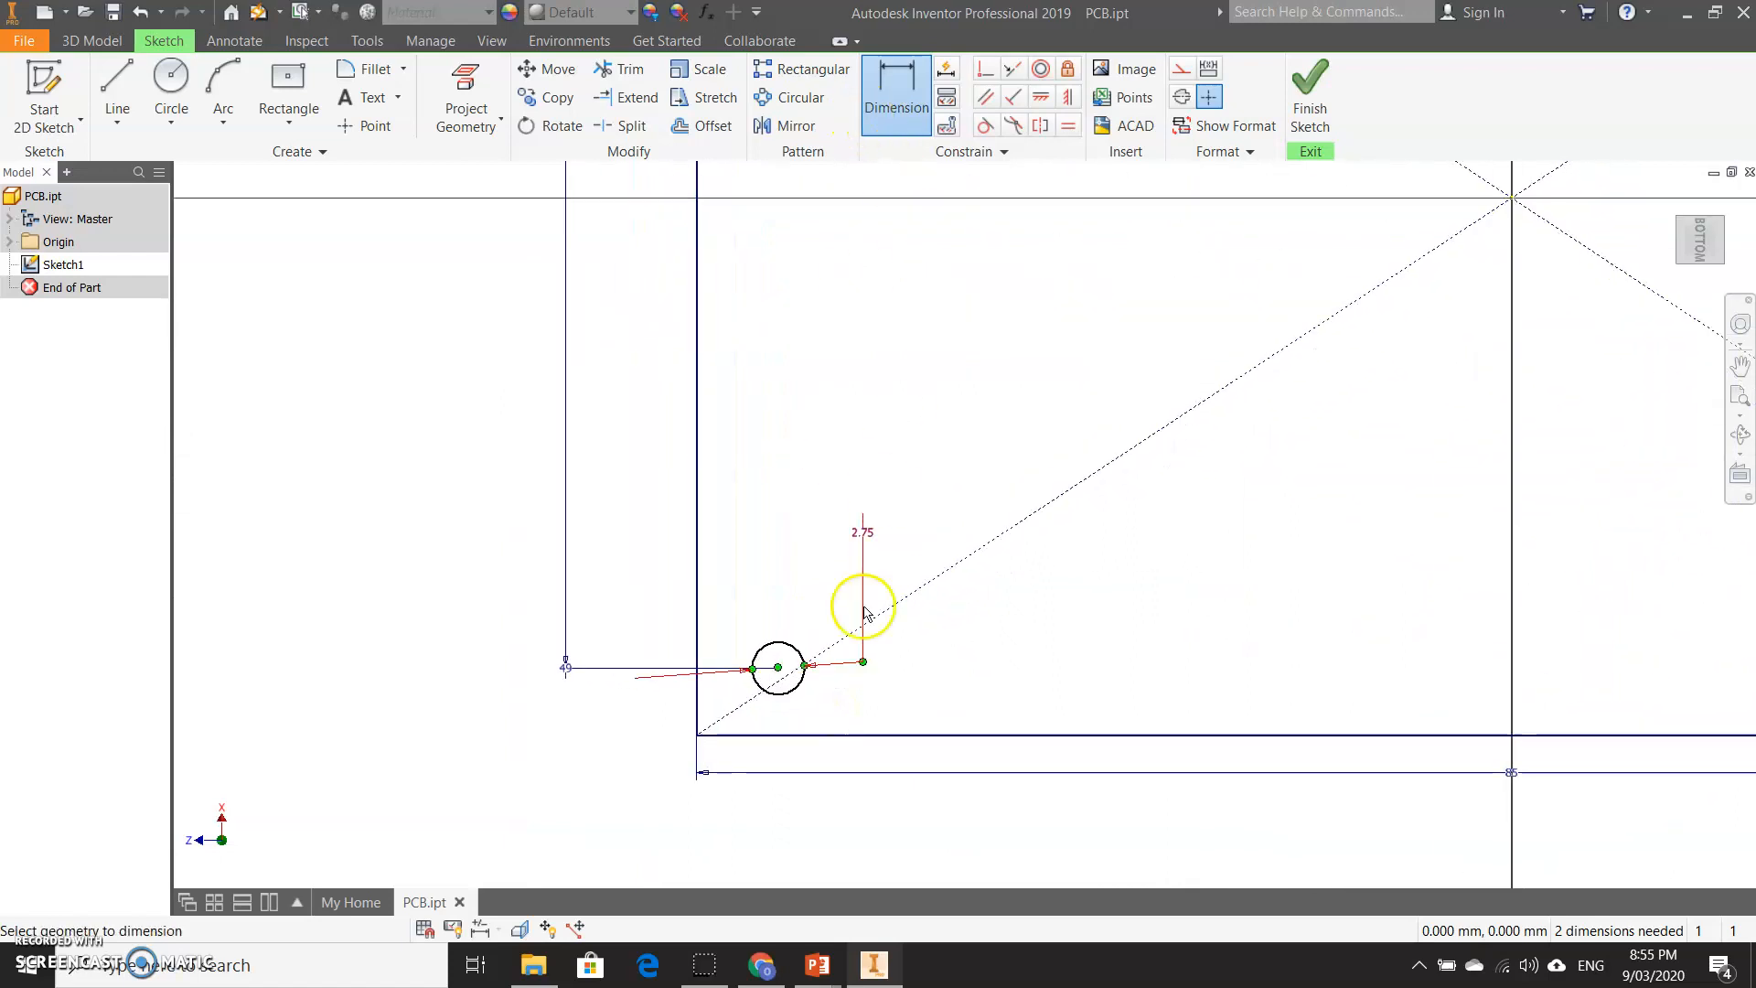
left_click(698, 633)
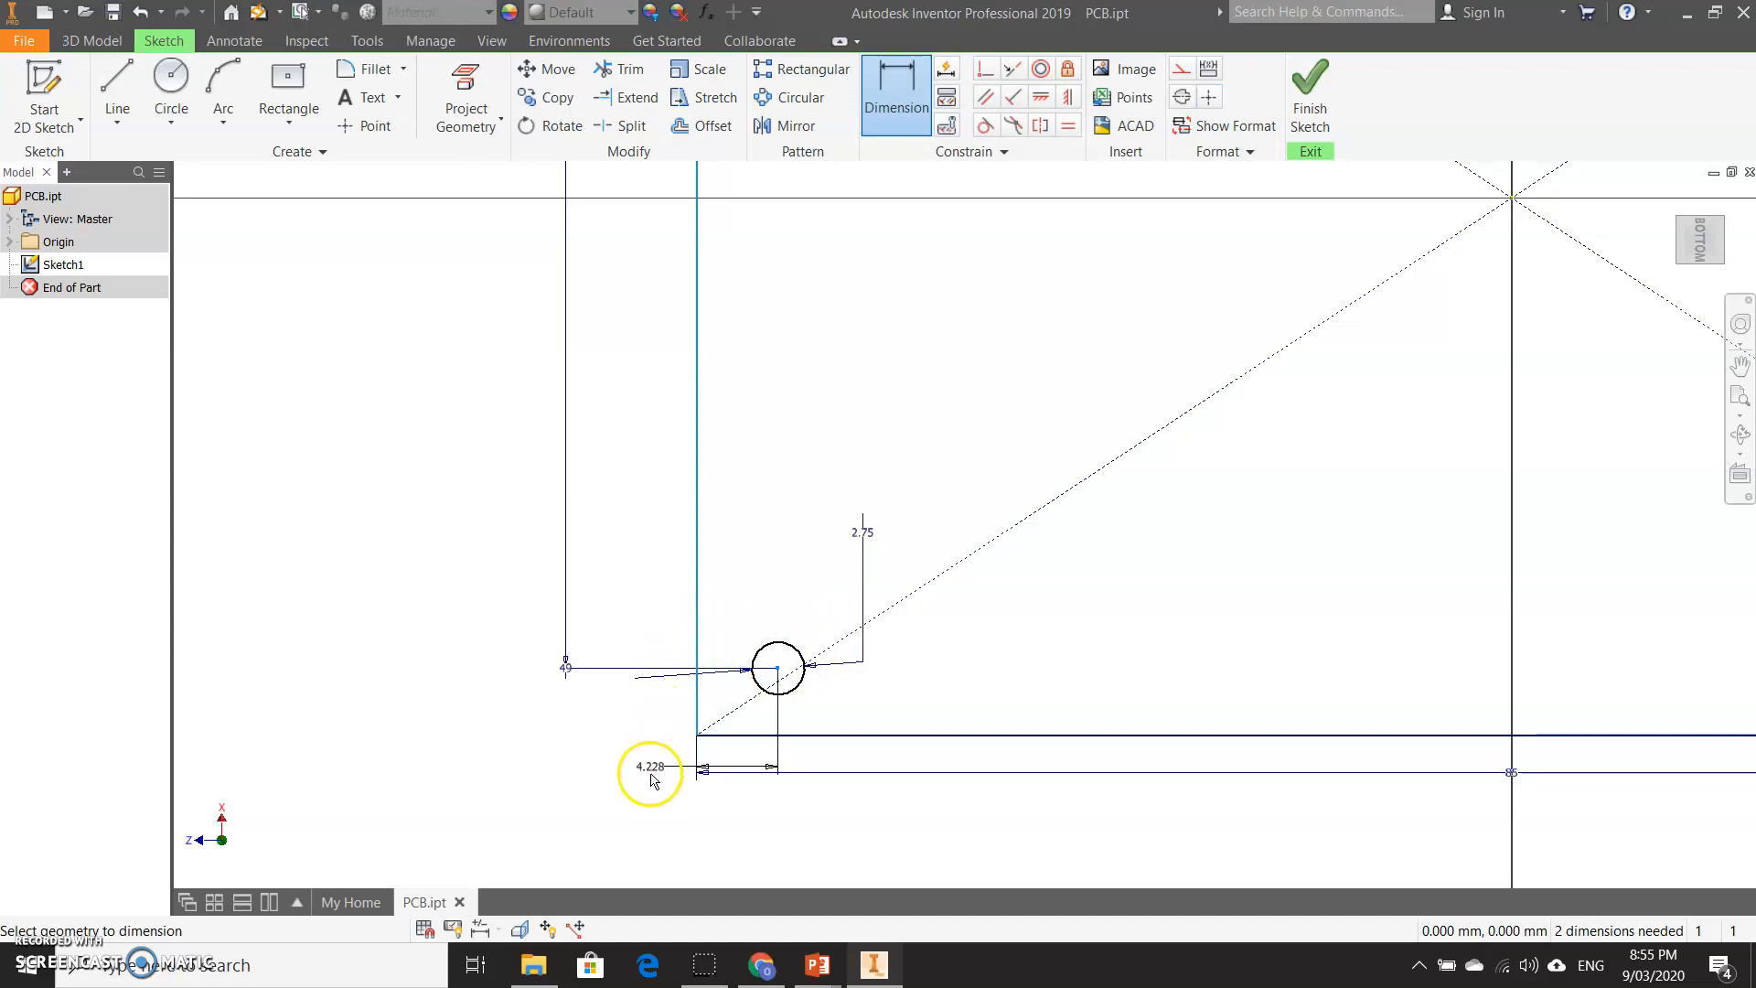
left_click(644, 821)
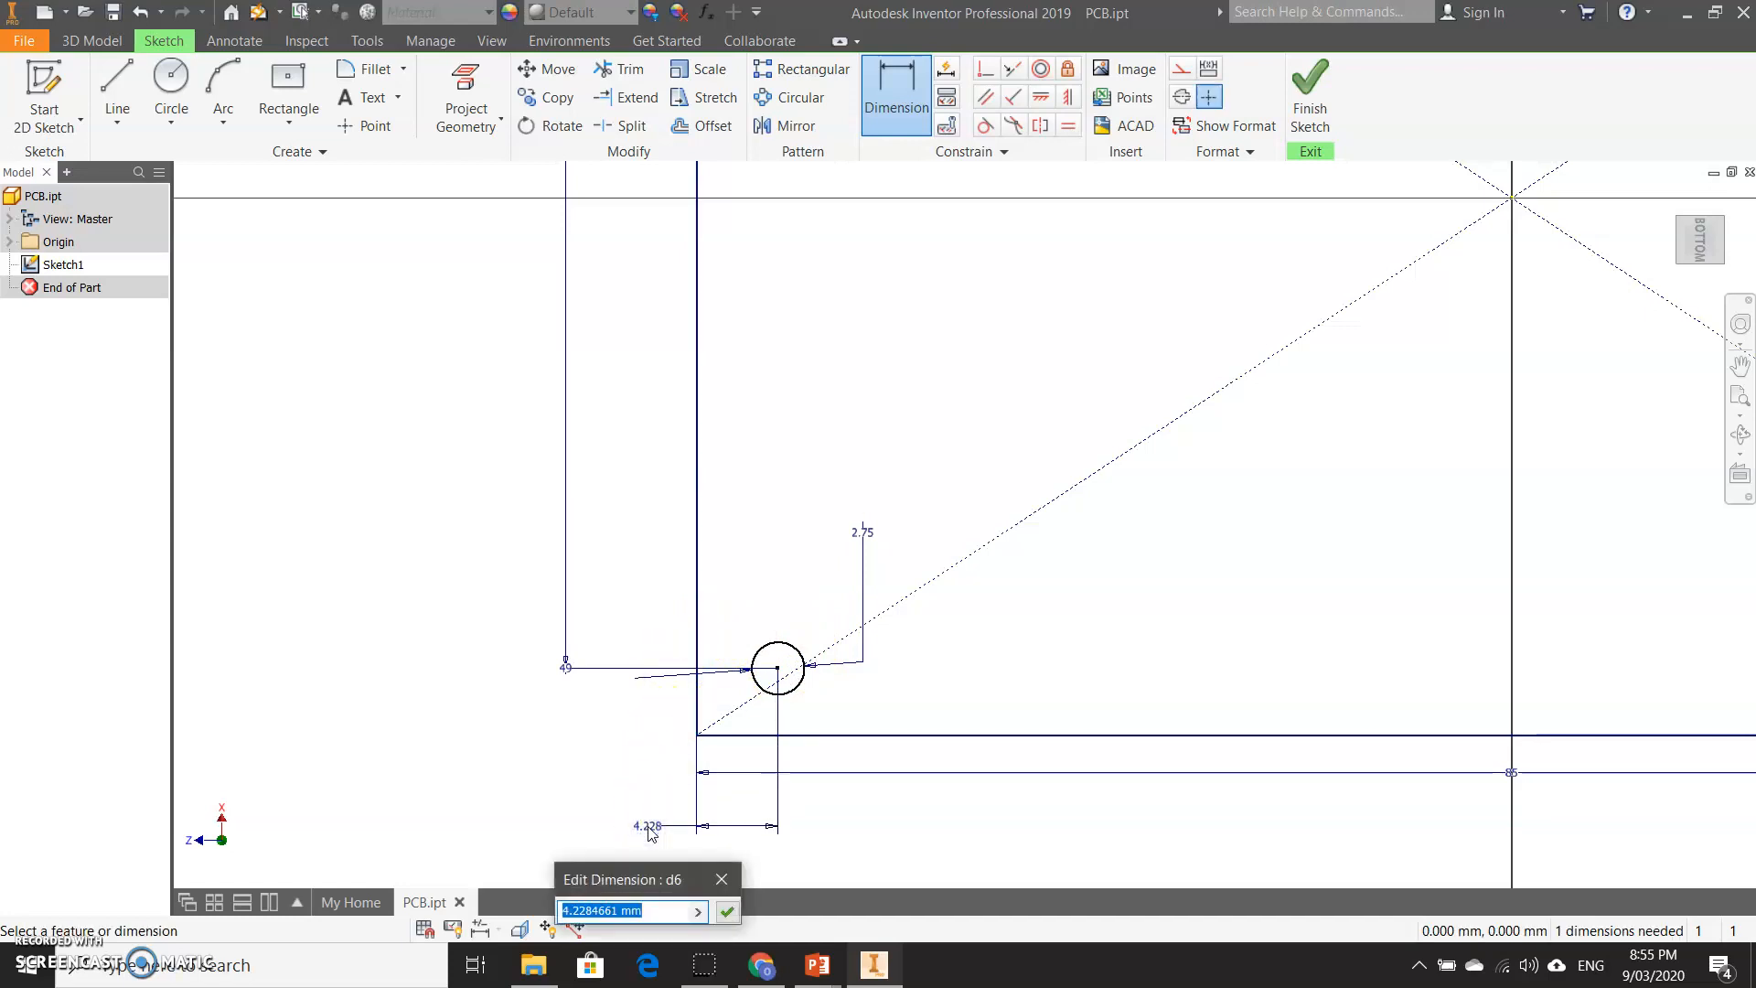
type("3.5")
key("Return")
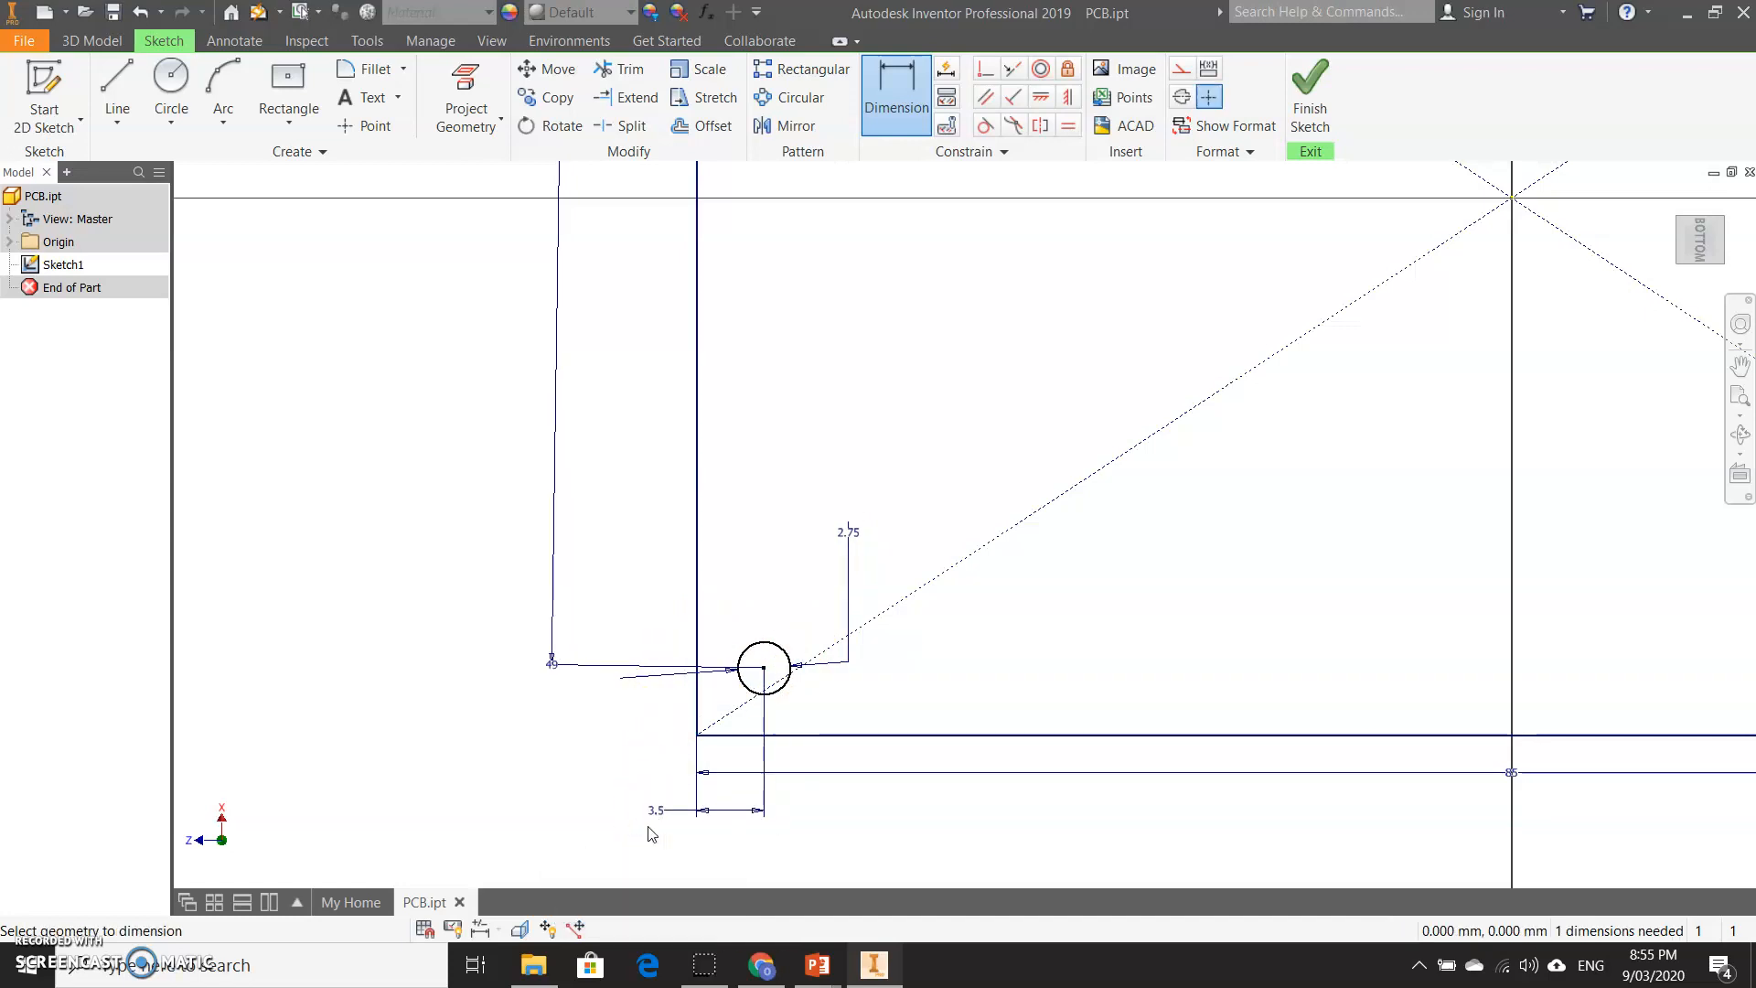
scroll(905, 738, "up", 4)
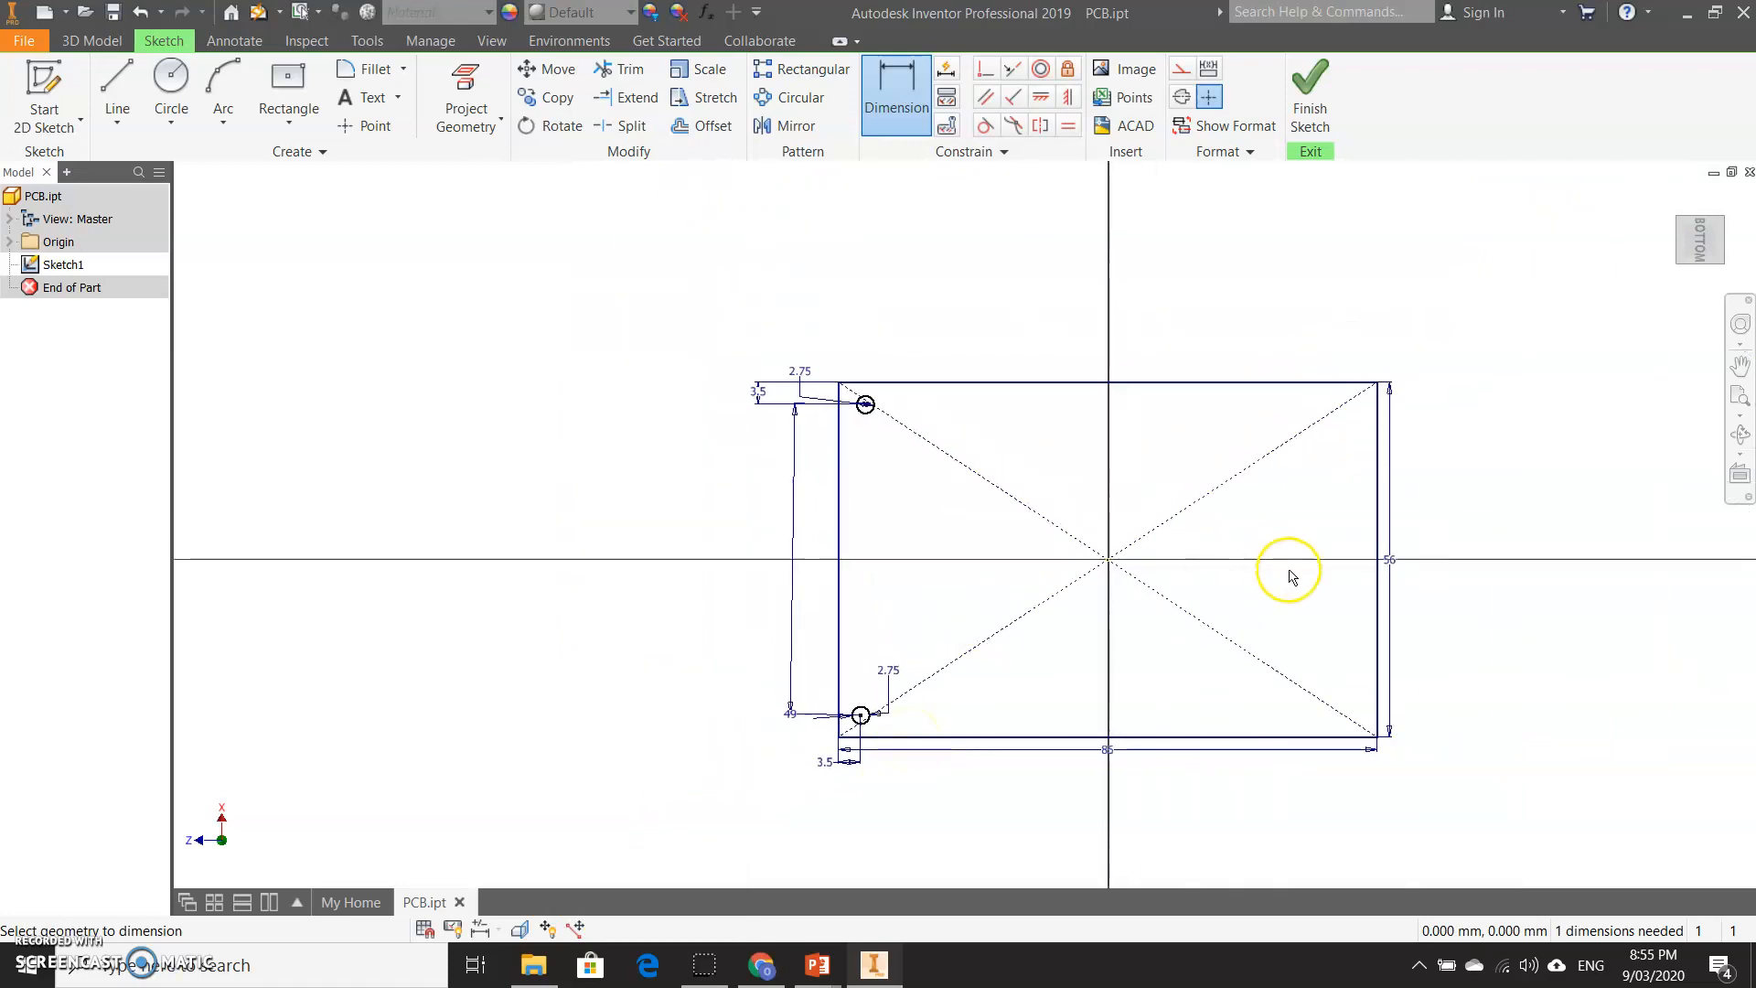
scroll(1293, 573, "down", 3)
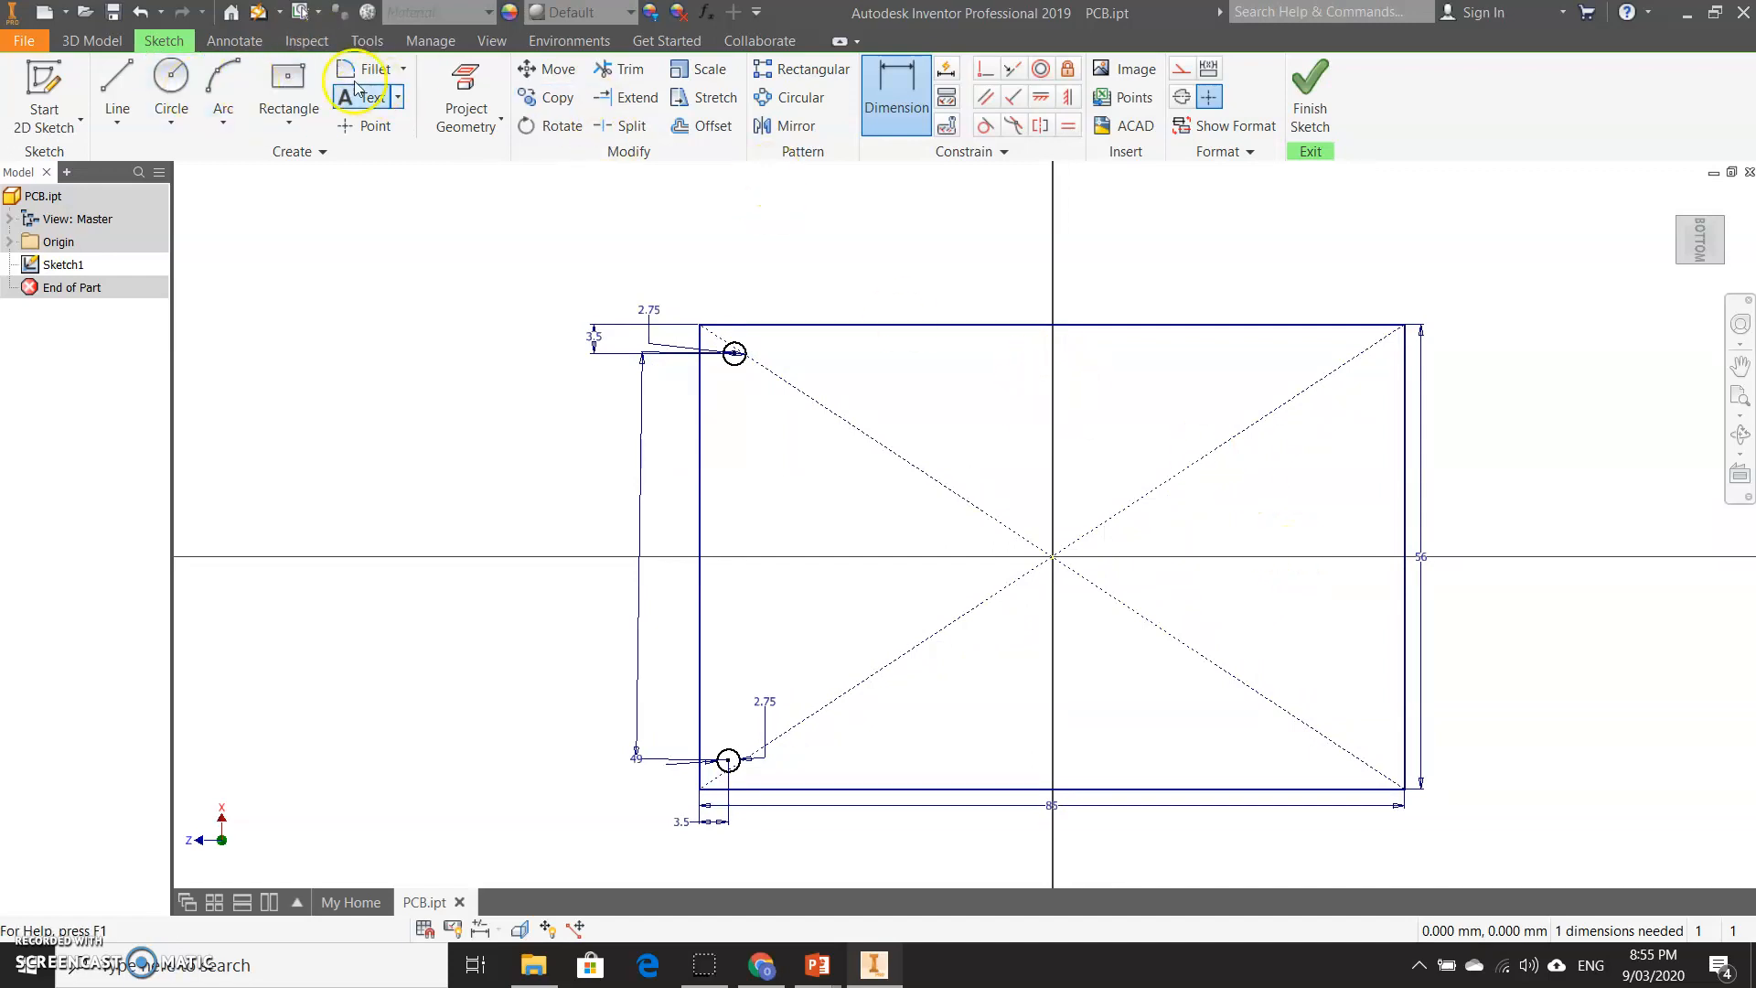
left_click(116, 87)
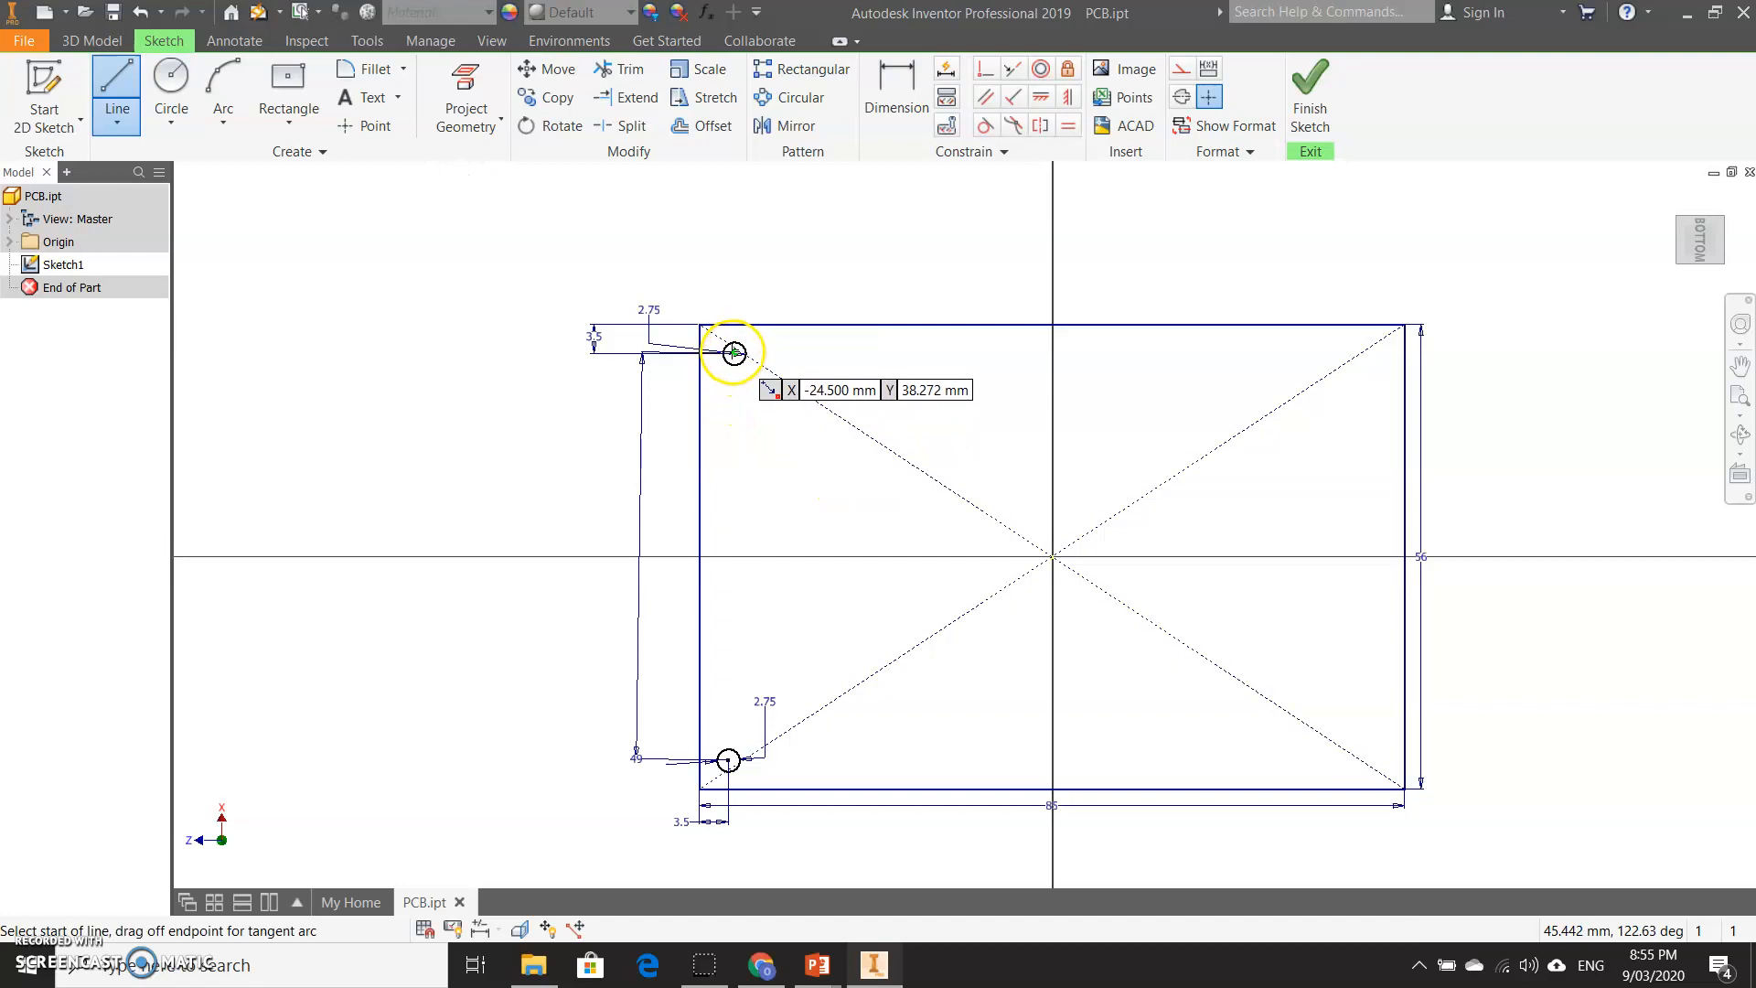
left_click(734, 352)
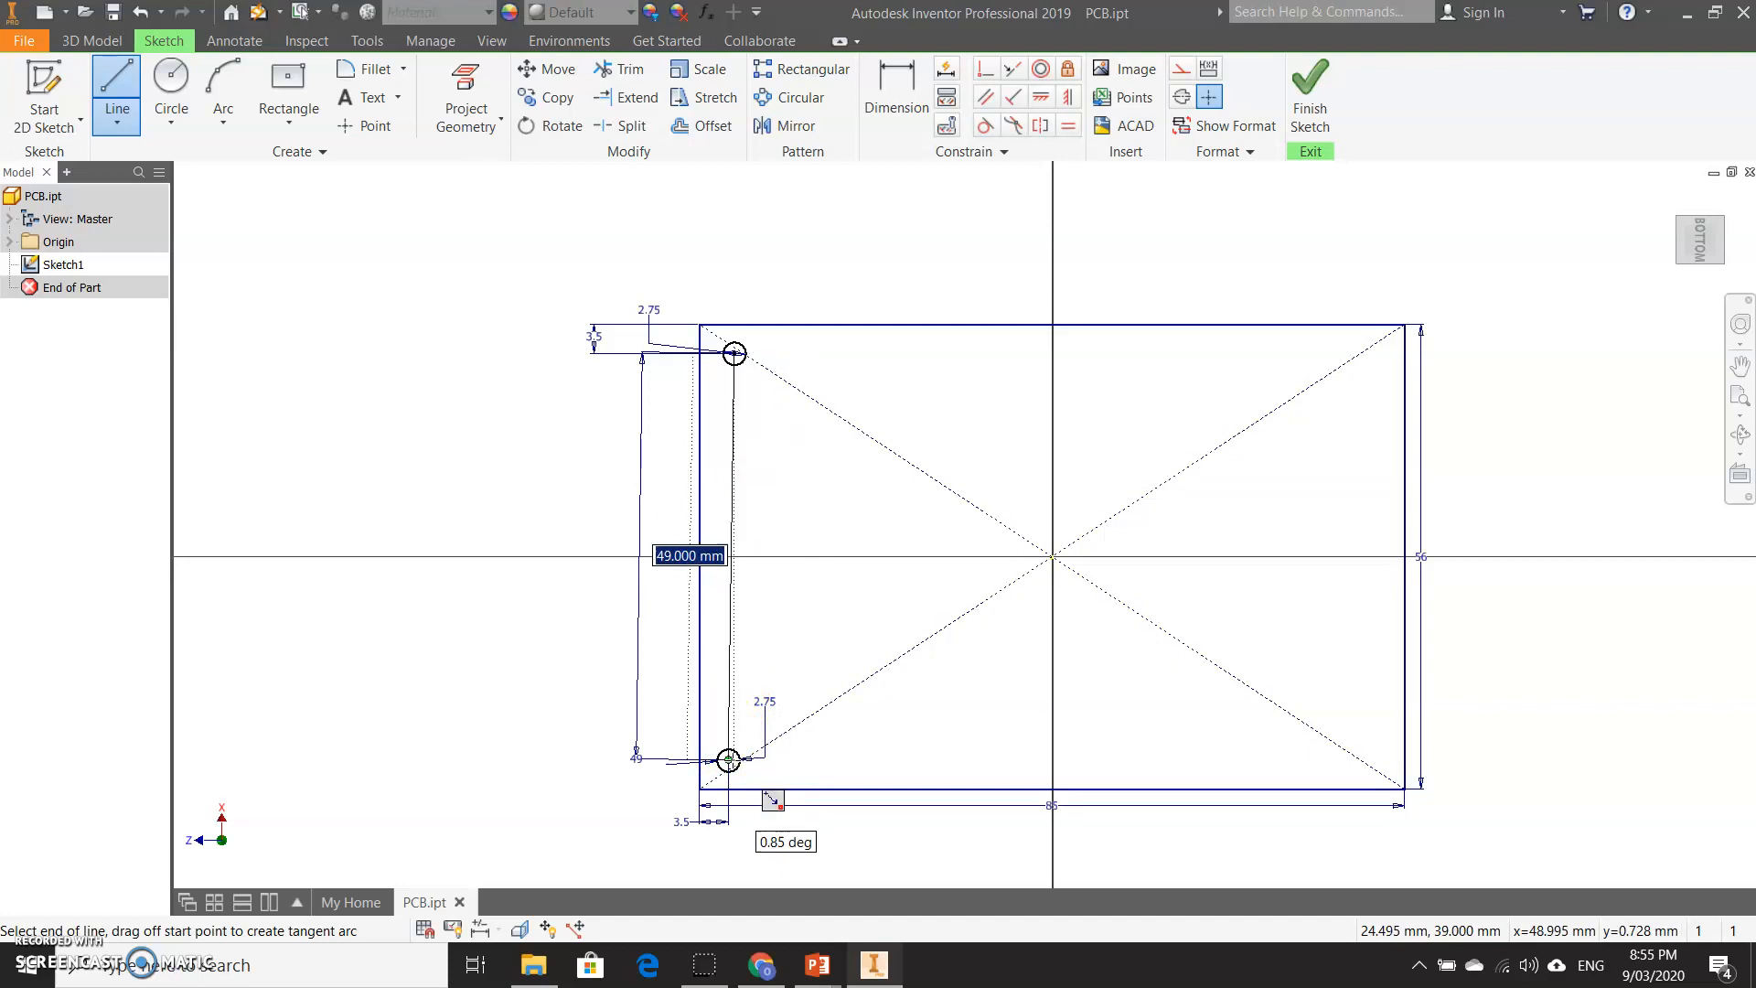
scroll(729, 760, "up", 3)
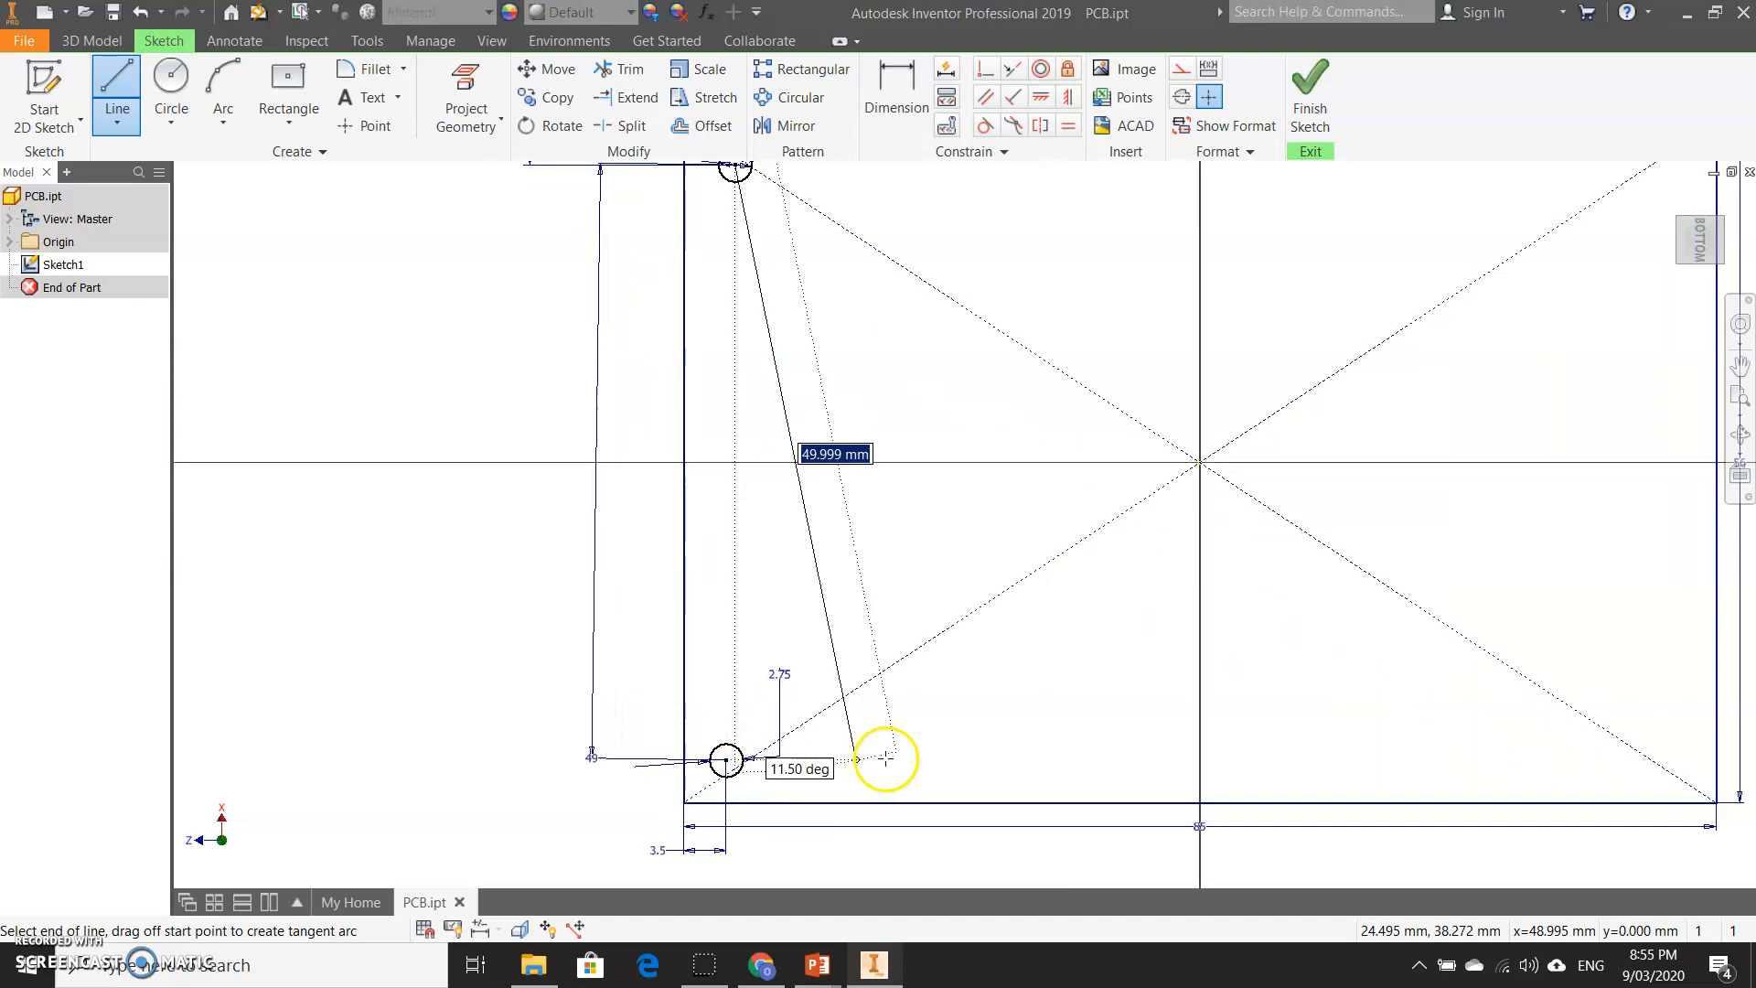
key("Escape")
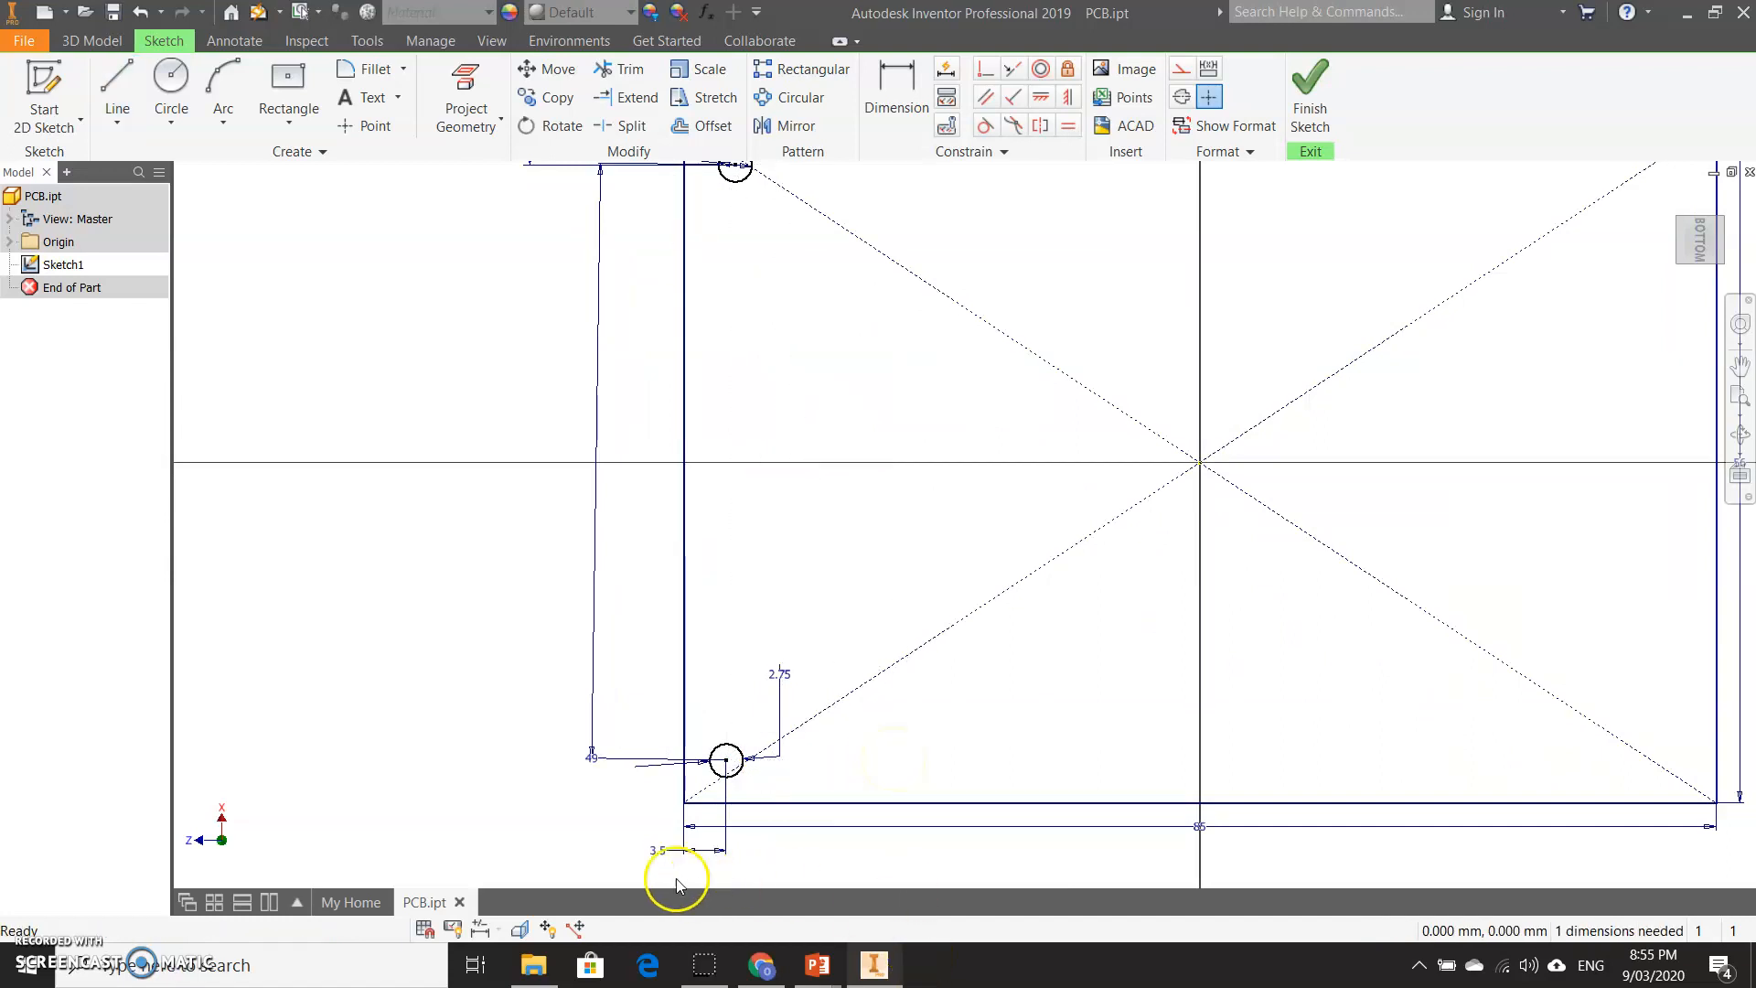
Step: Dimension the upper circle's centre from the rectangle's left edge and set the distance to 3.5 mm
scroll(758, 760, "down", 3)
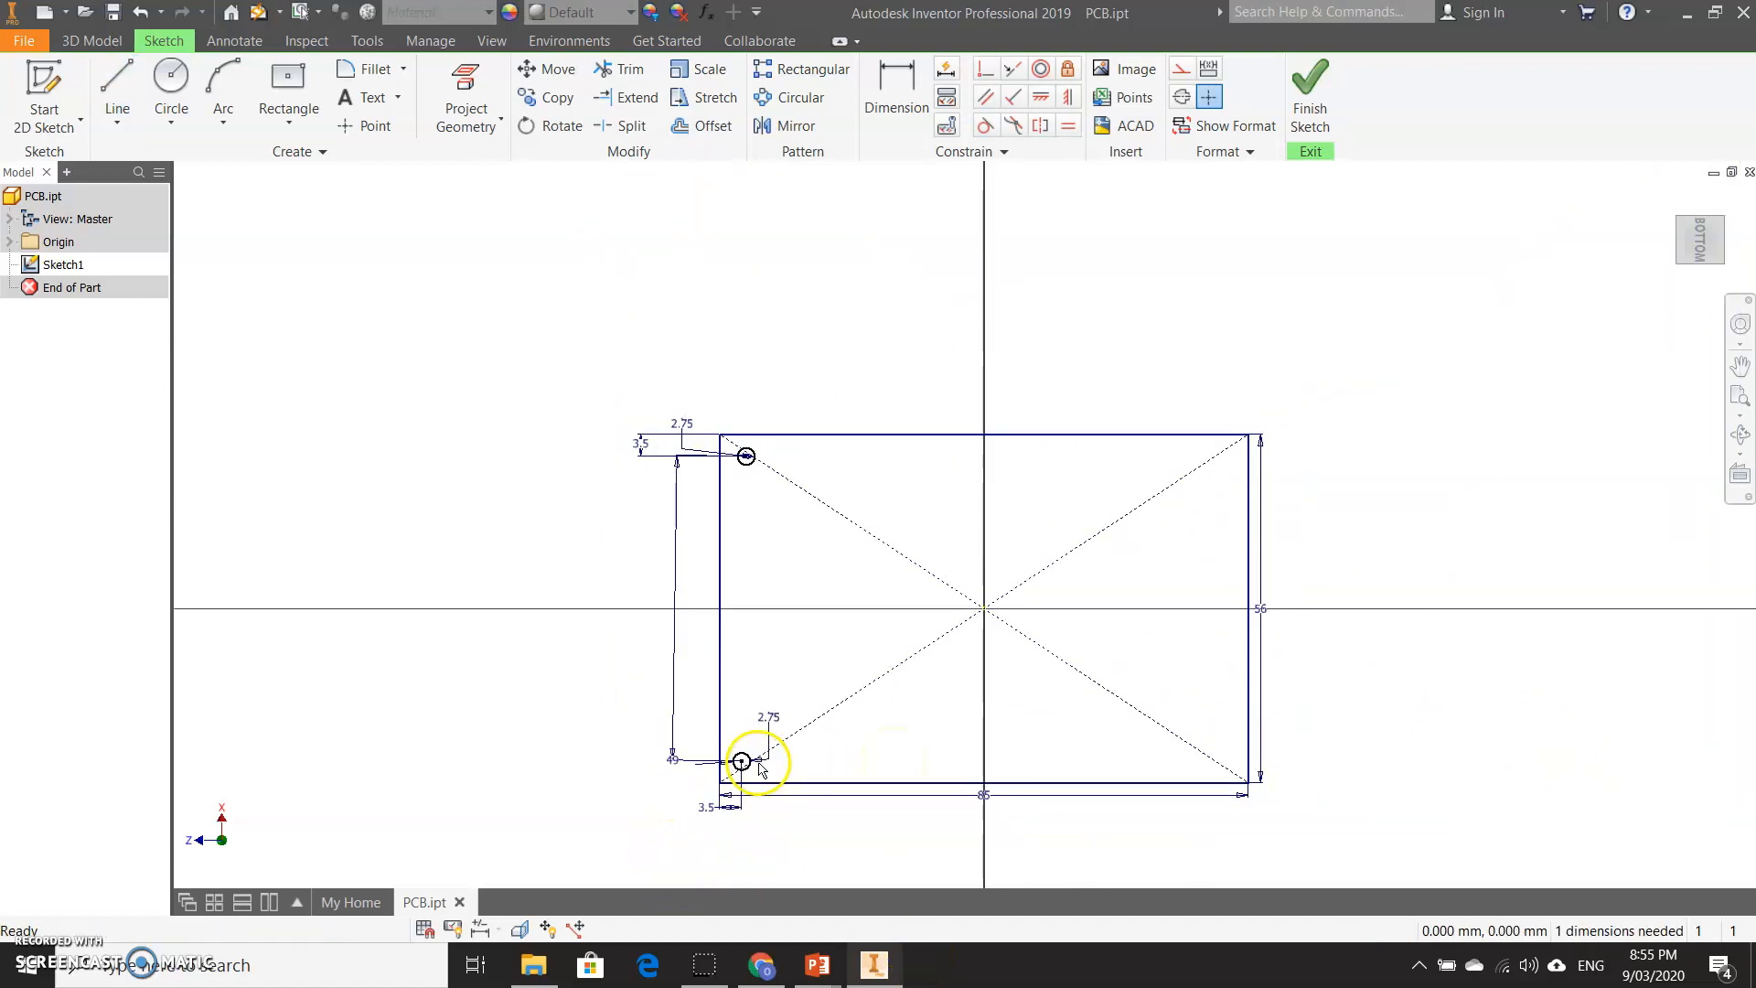
scroll(743, 457, "up", 2)
scroll(743, 457, "up", 2)
left_click(896, 87)
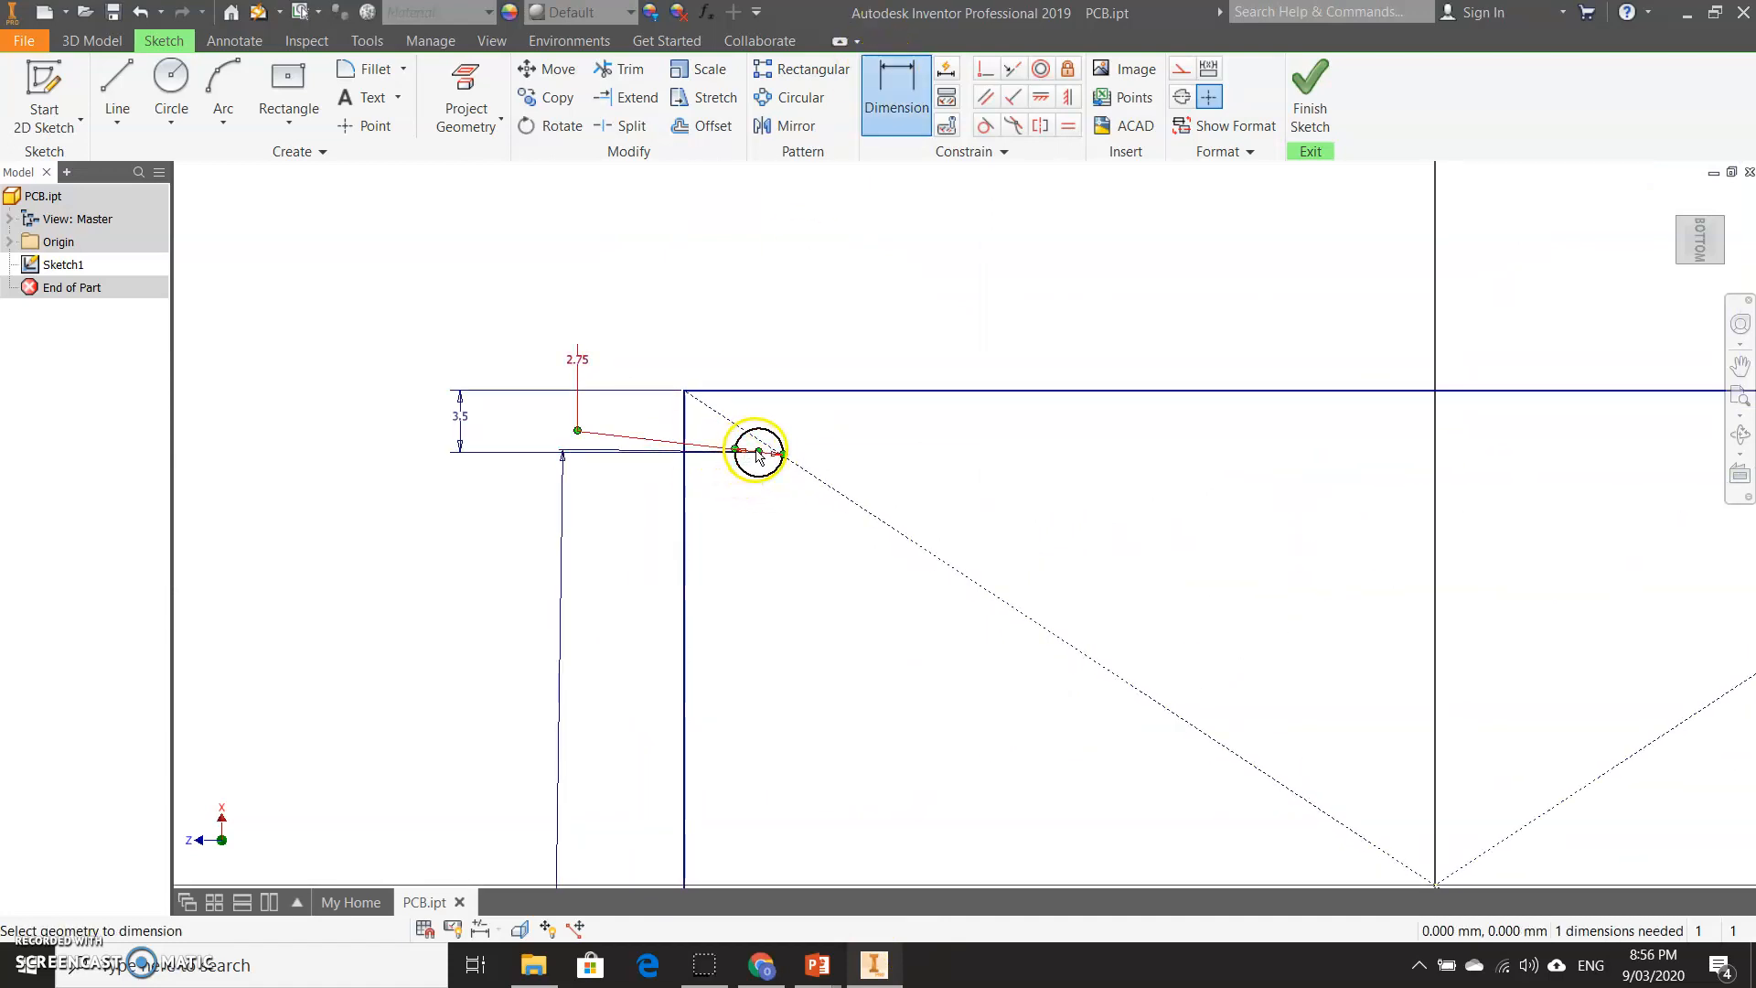
left_click(685, 476)
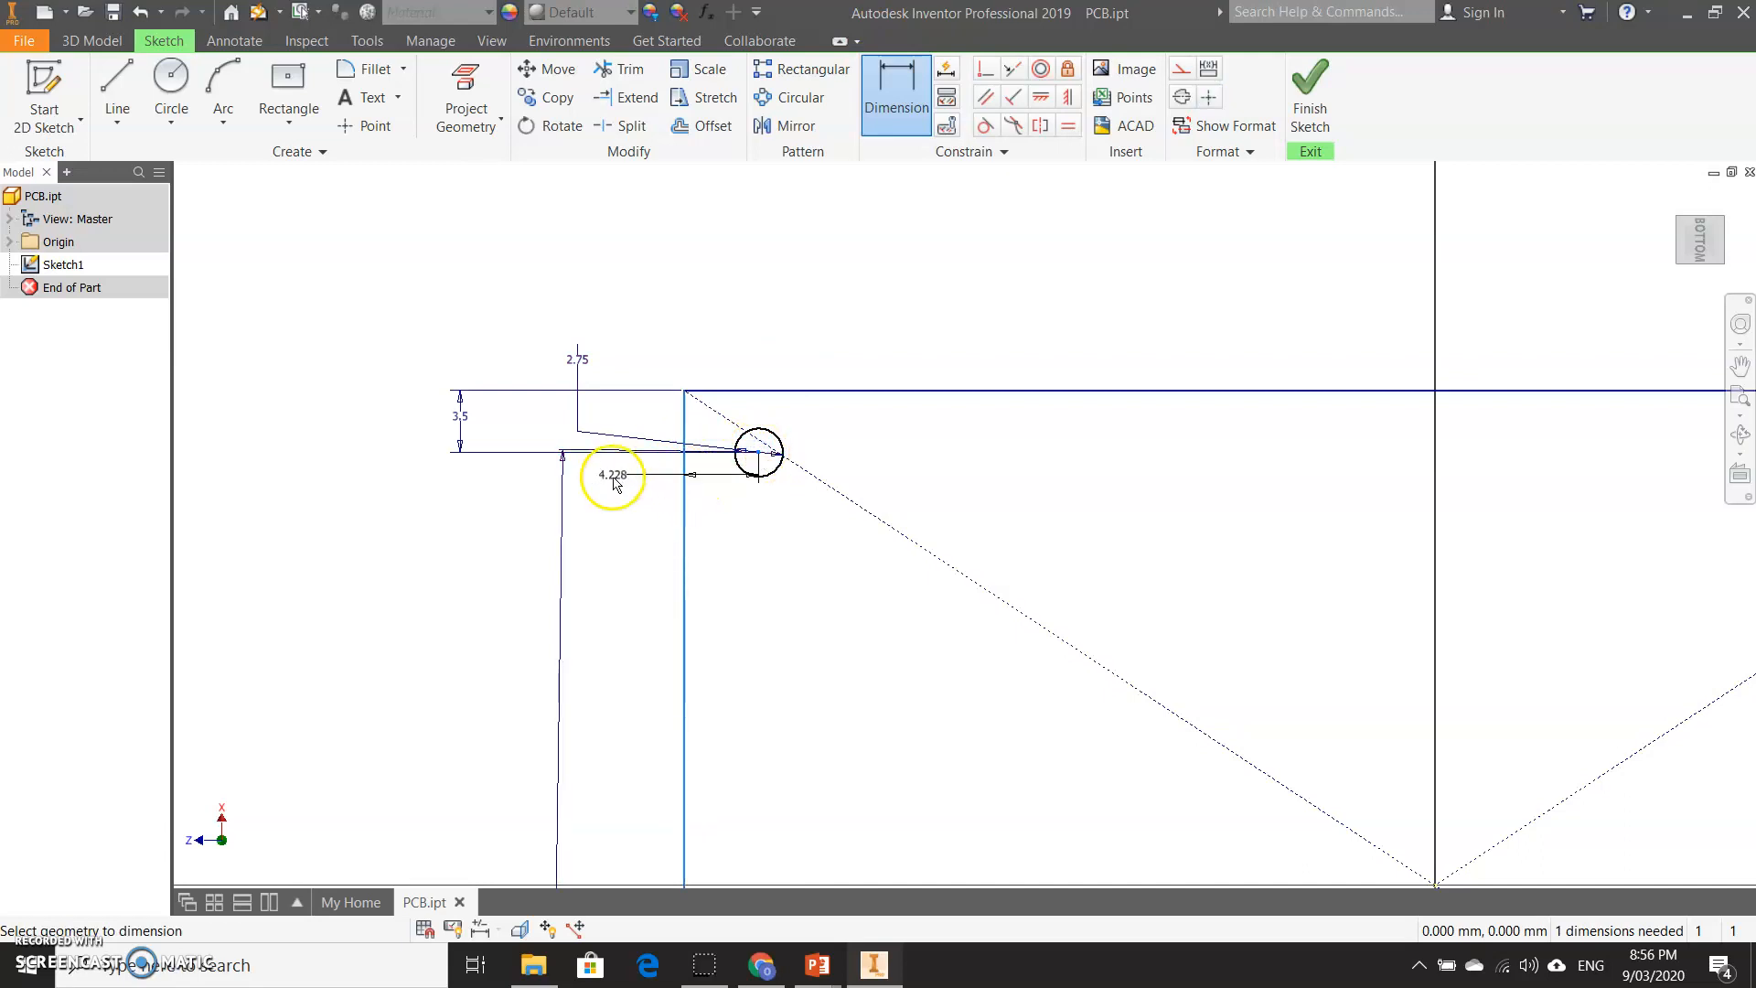
left_click(608, 532)
type("3.5")
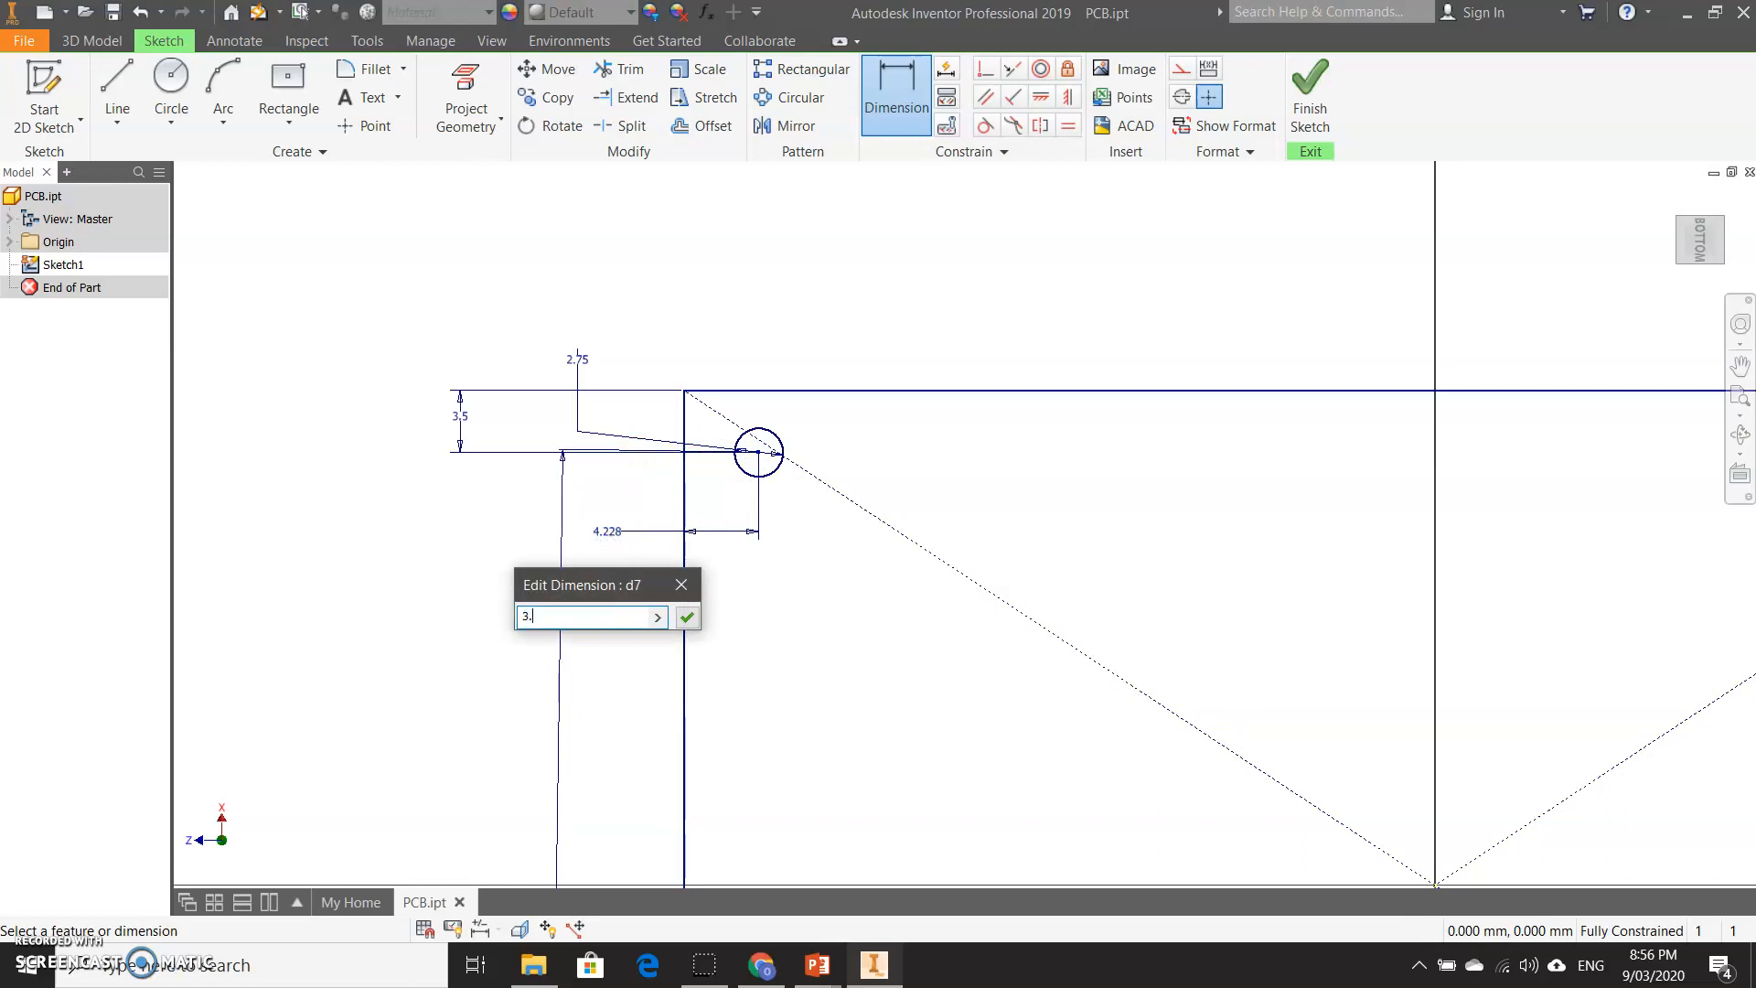
key("Return")
Step: Draw a line joining the centres of the upper and lower 2.75 mm circles near the rectangle's left edge
scroll(718, 535, "down", 5)
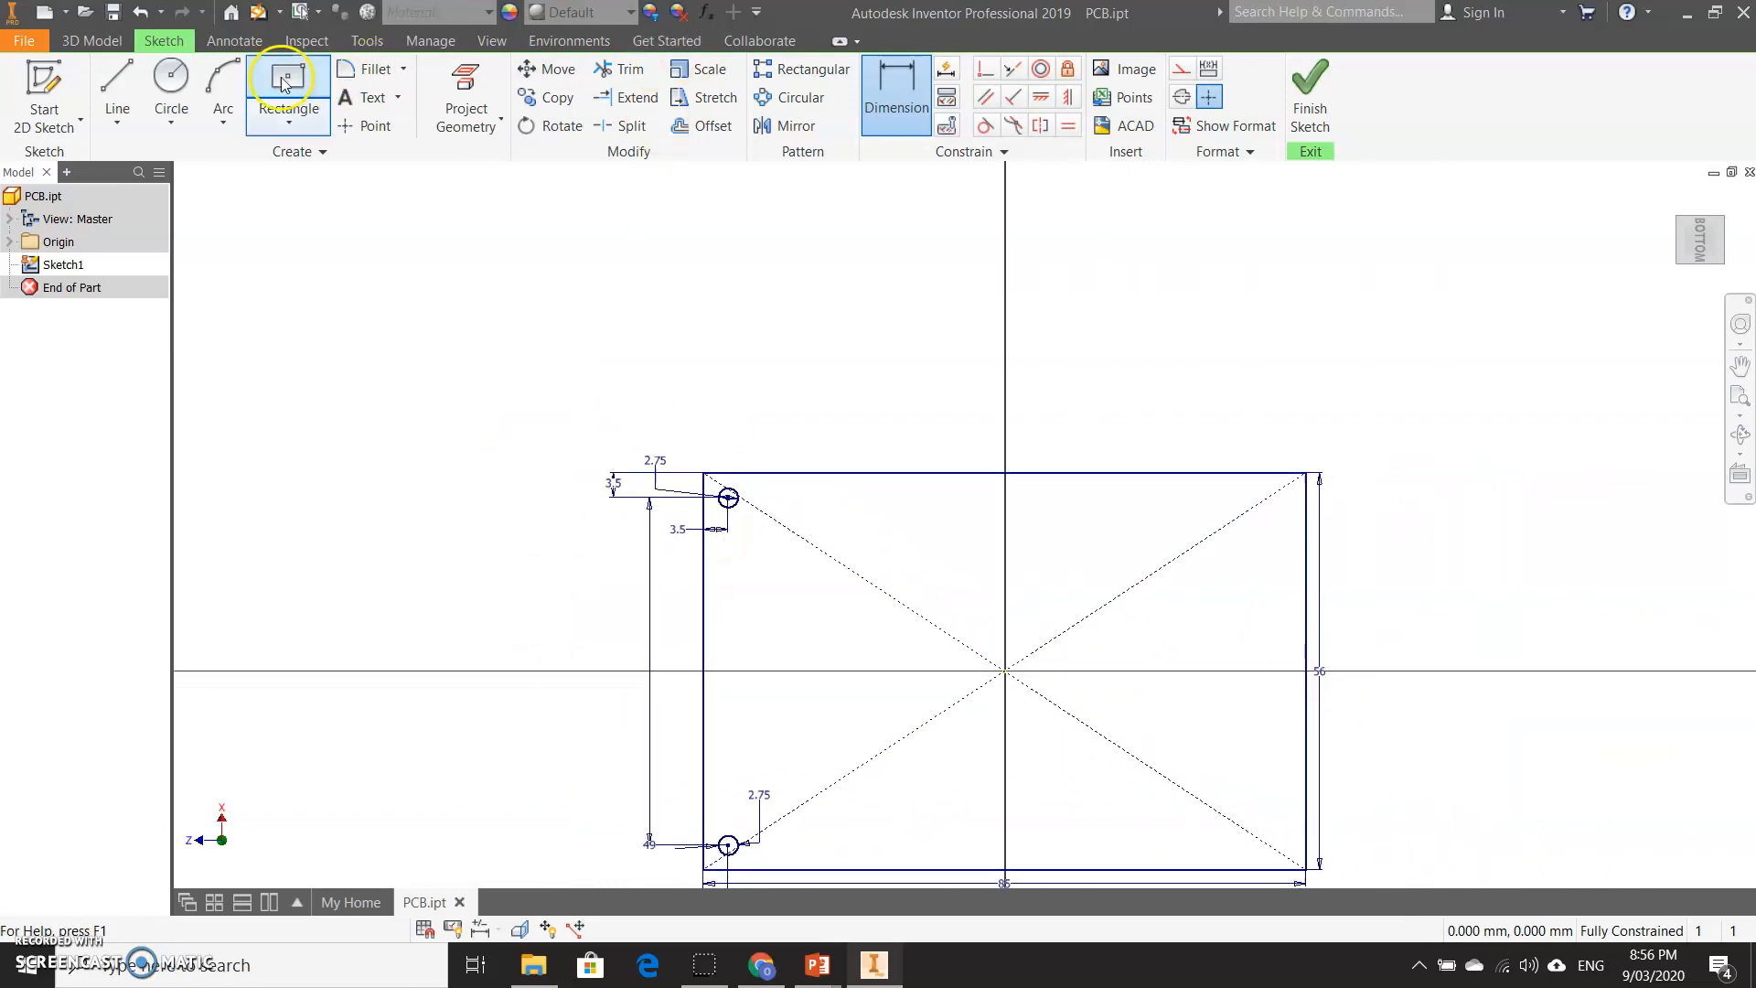
left_click(117, 92)
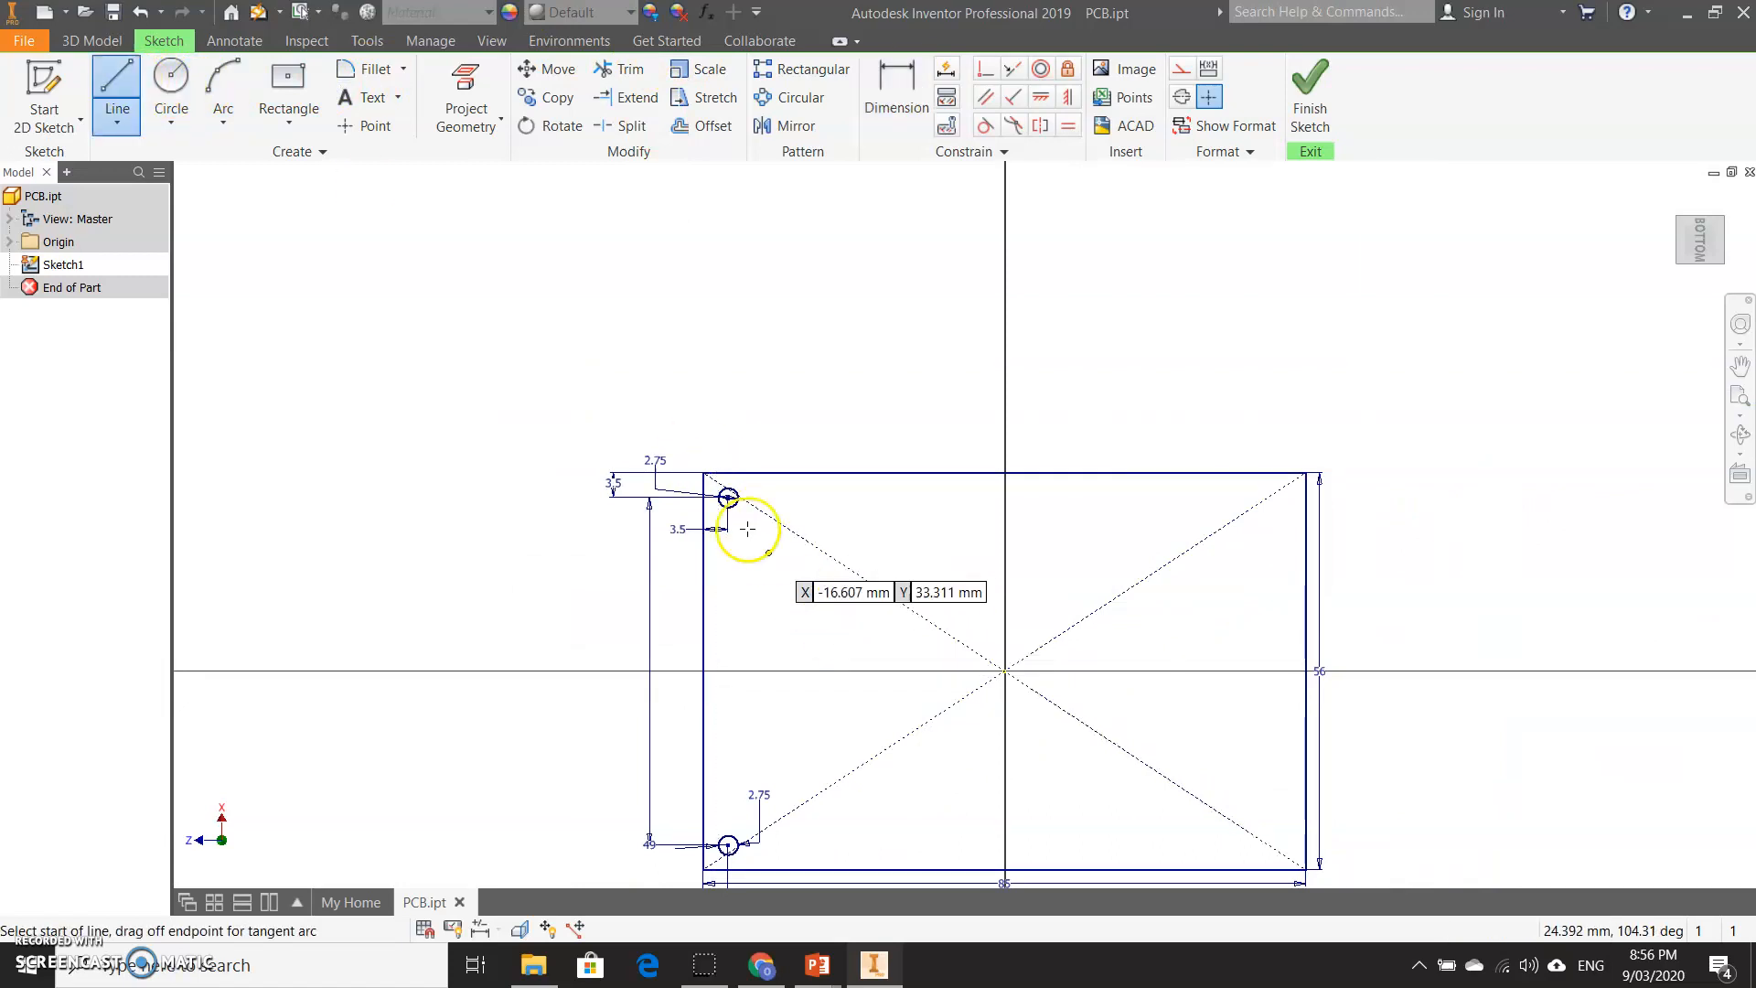
left_click(728, 497)
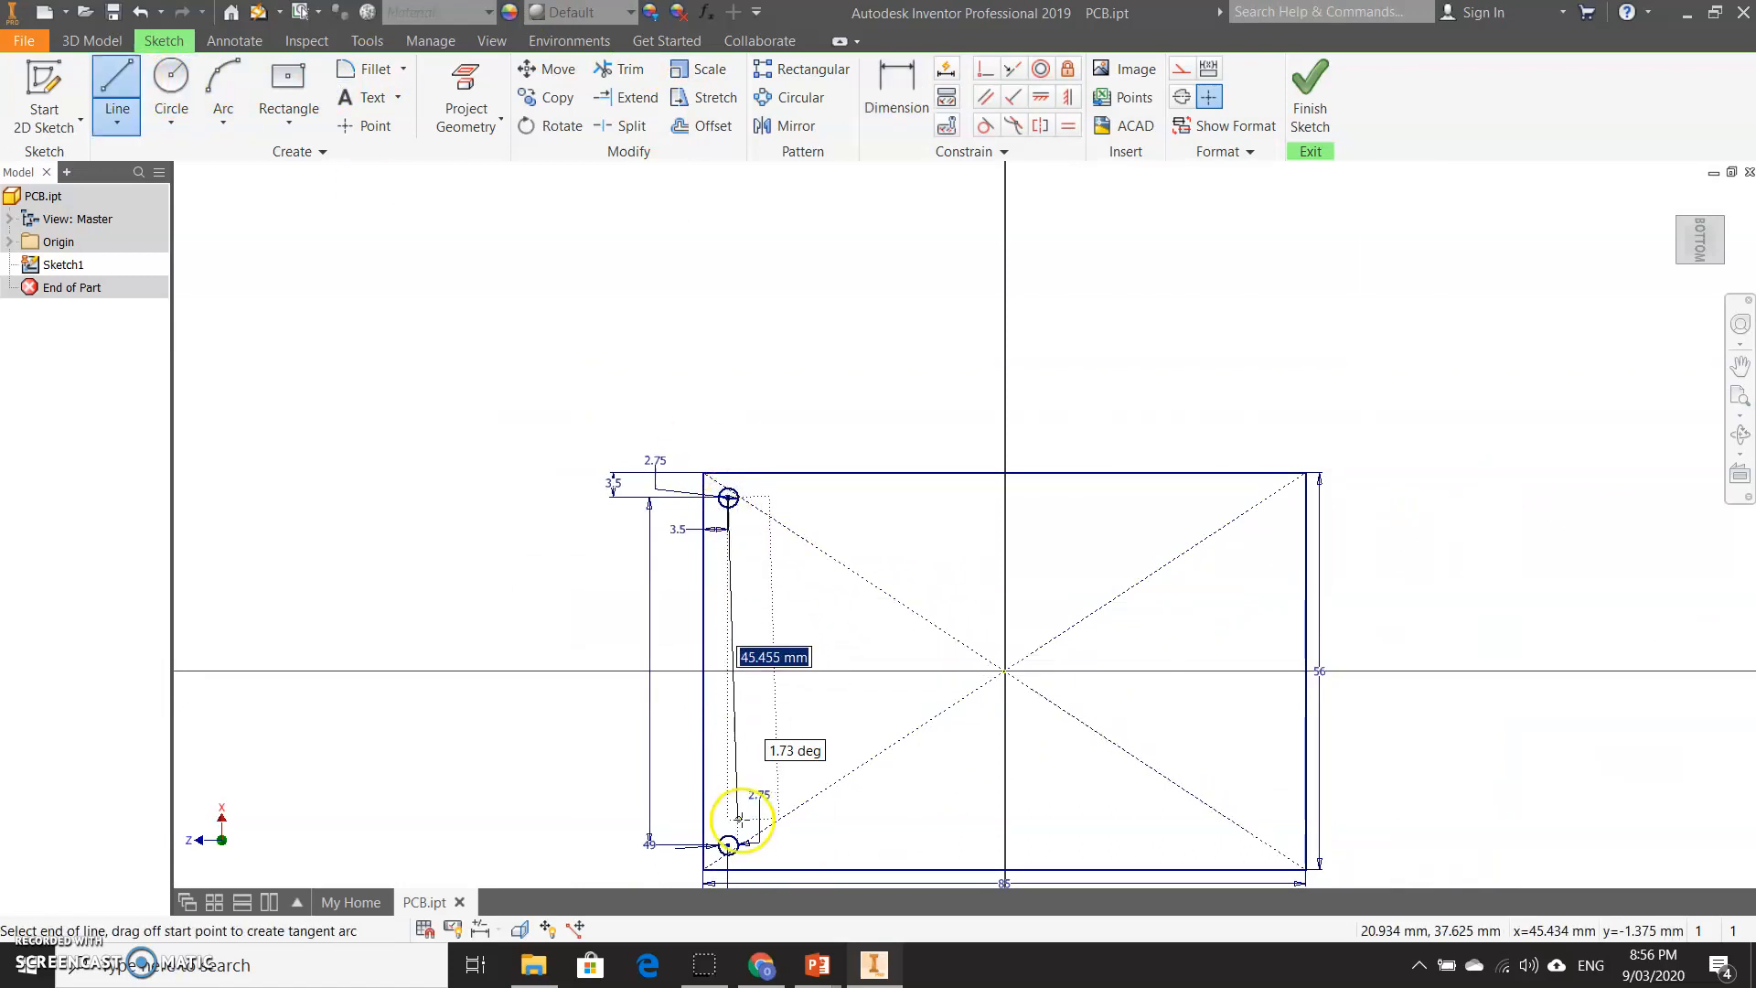
left_click(728, 845)
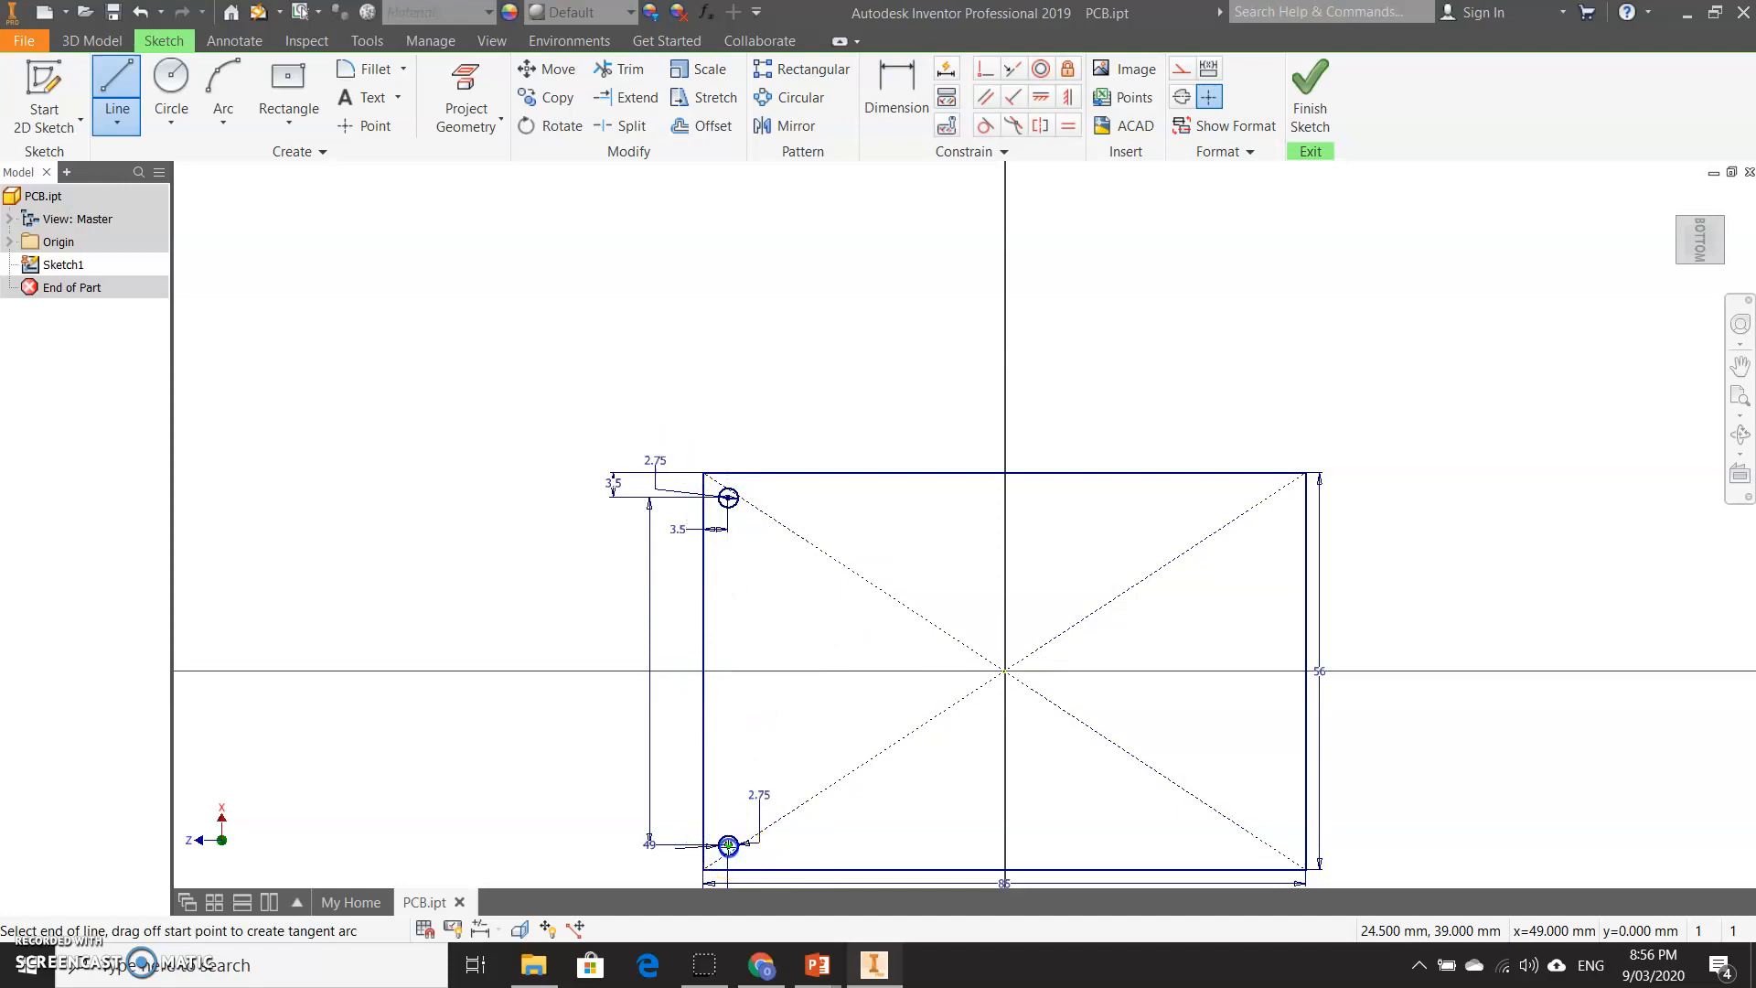
key("Escape")
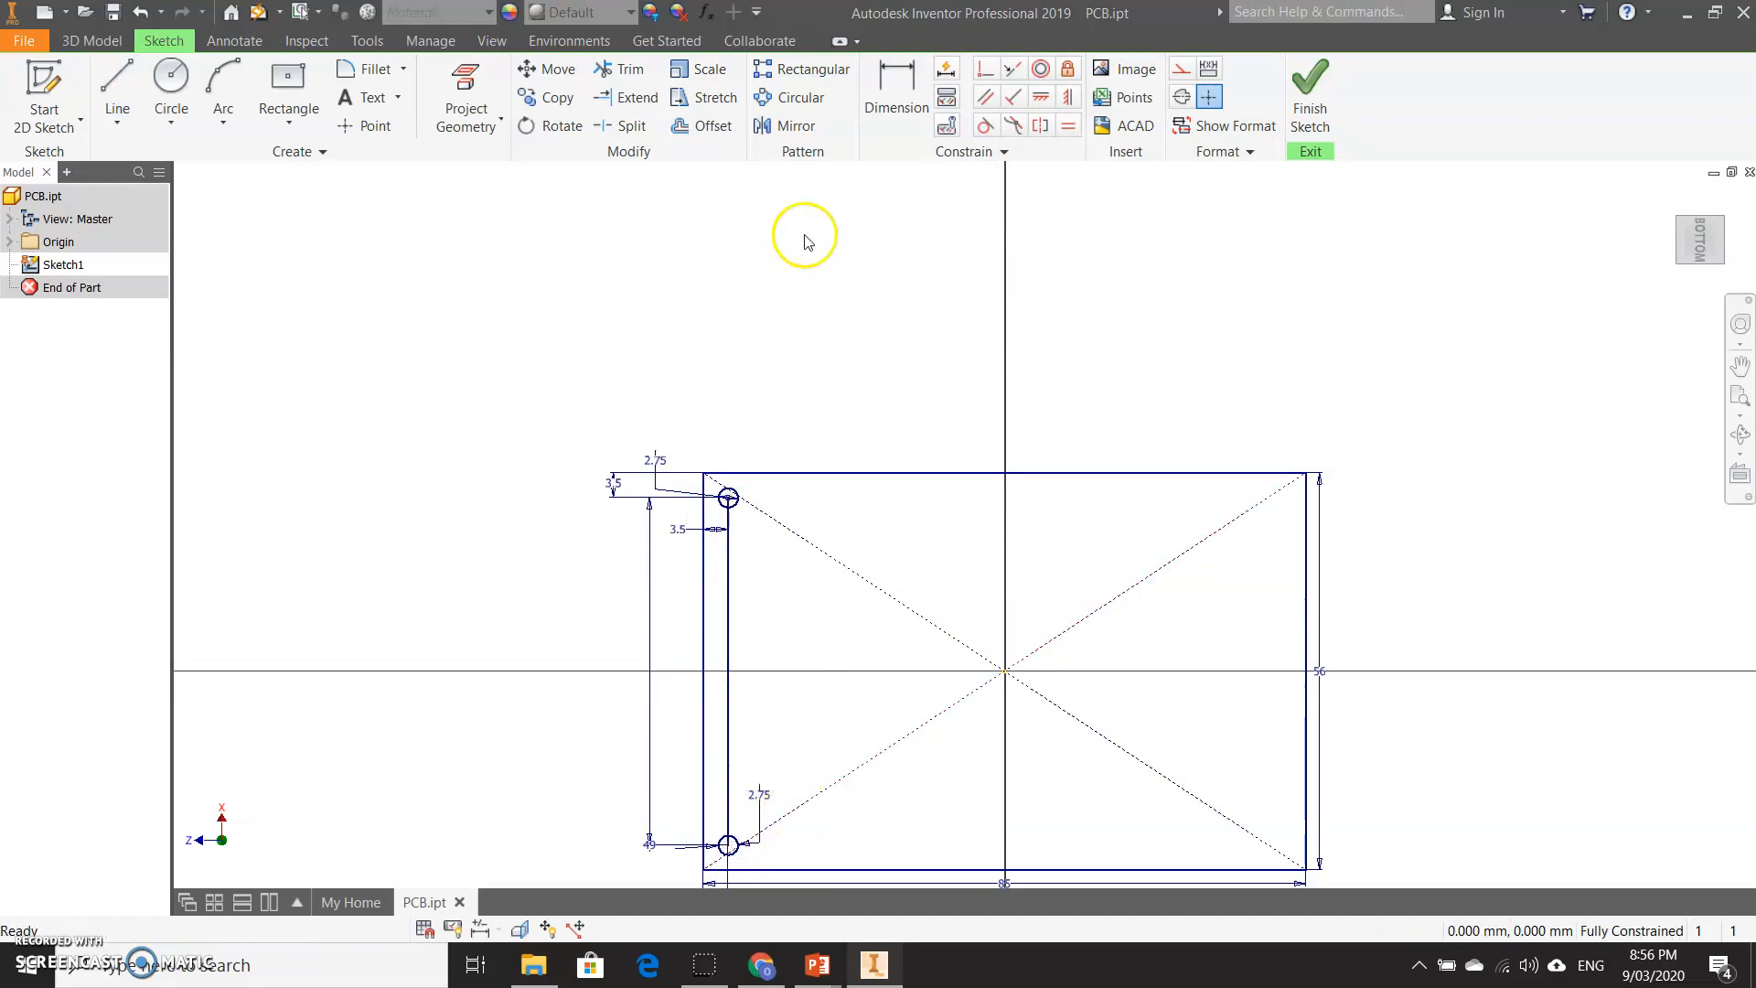
Step: Offset the line between the circle centres by 58 mm towards the rectangle's right edge
left_click(713, 126)
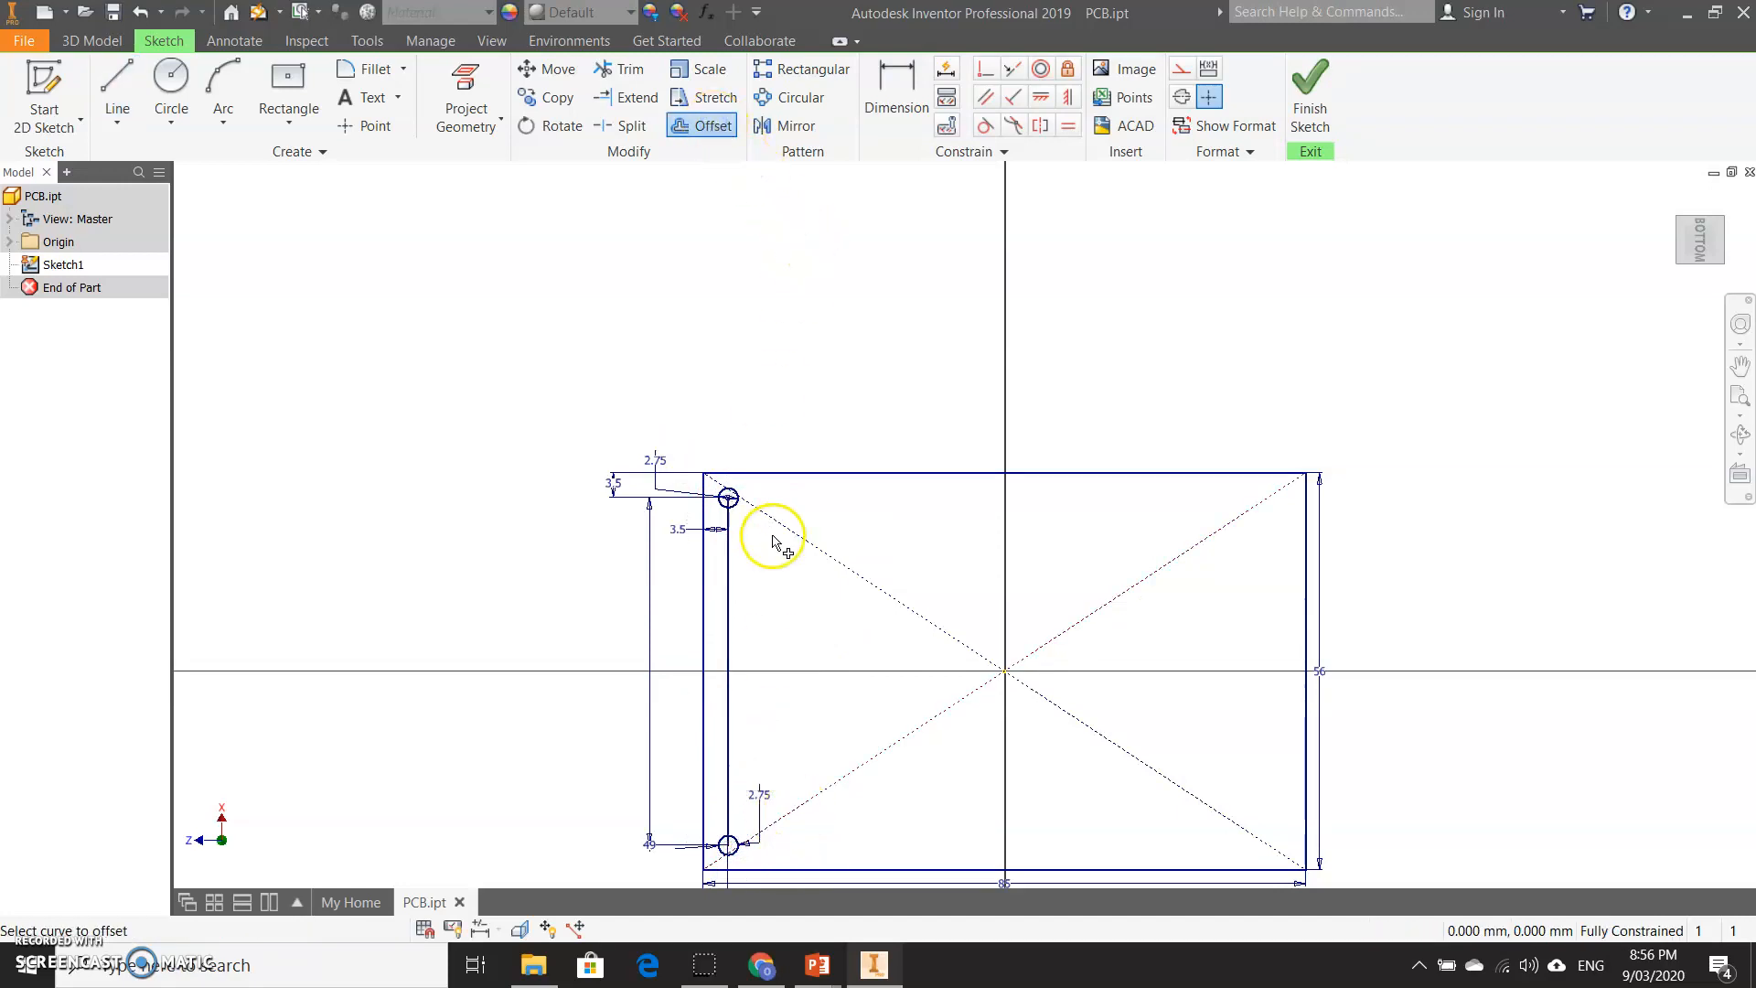
left_click(729, 615)
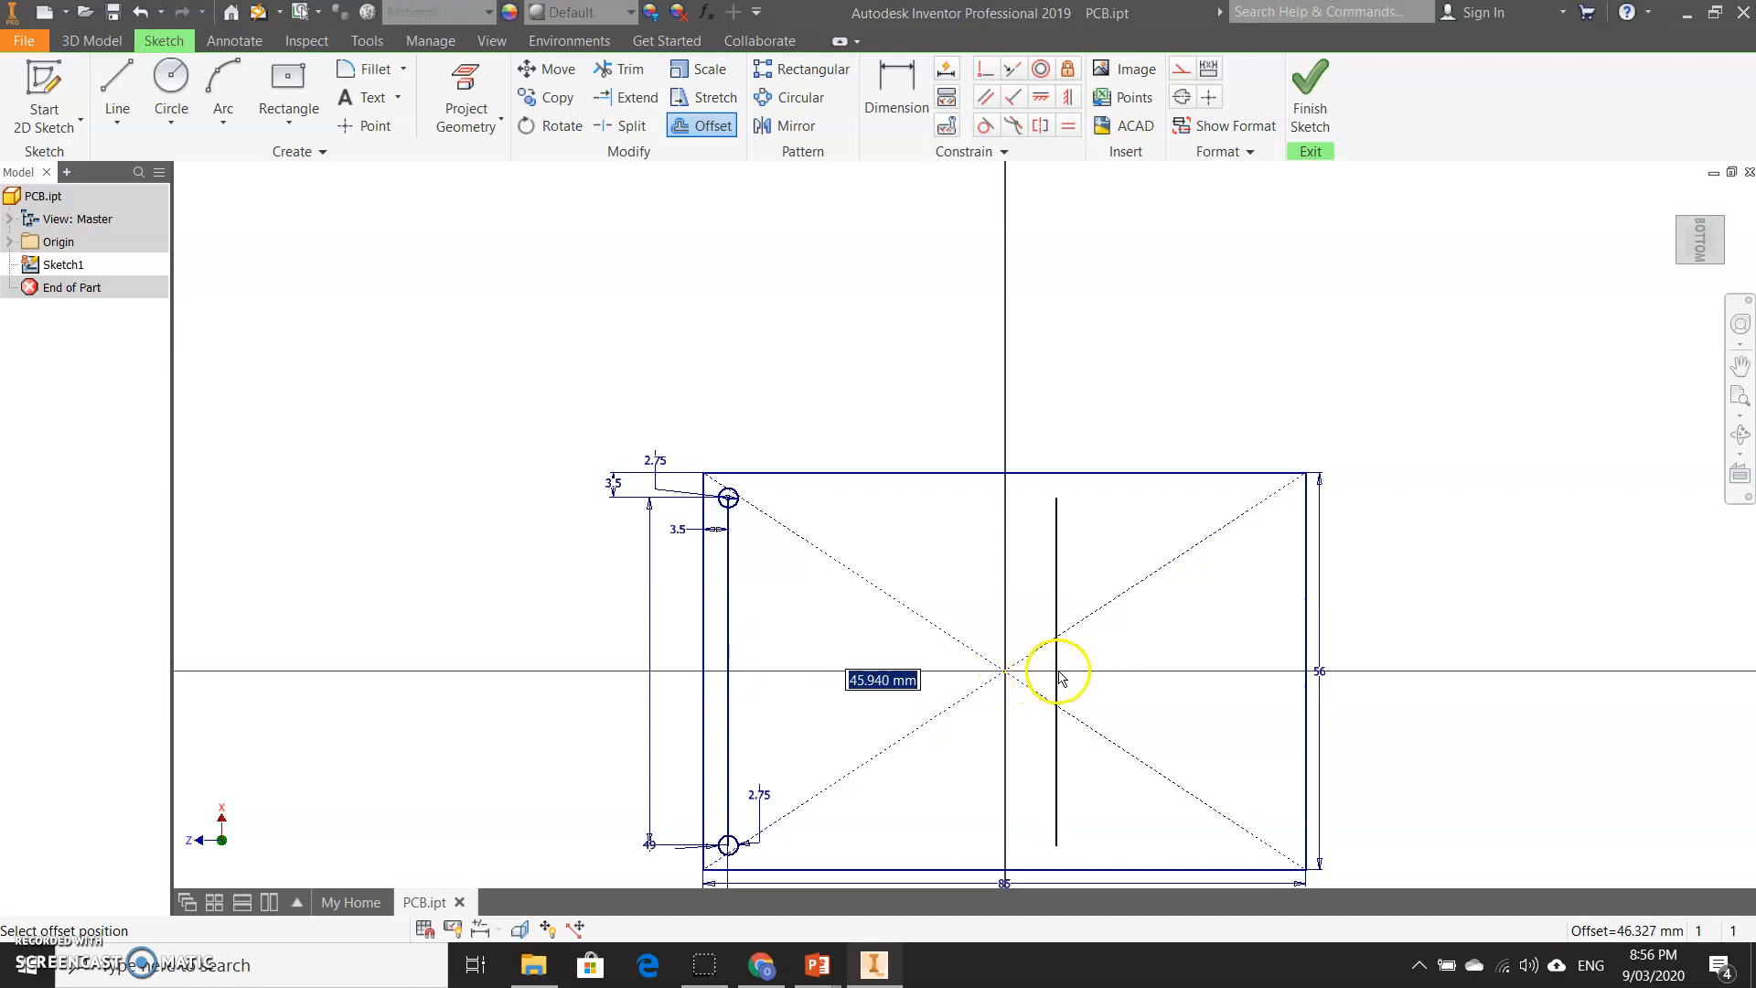
type("58")
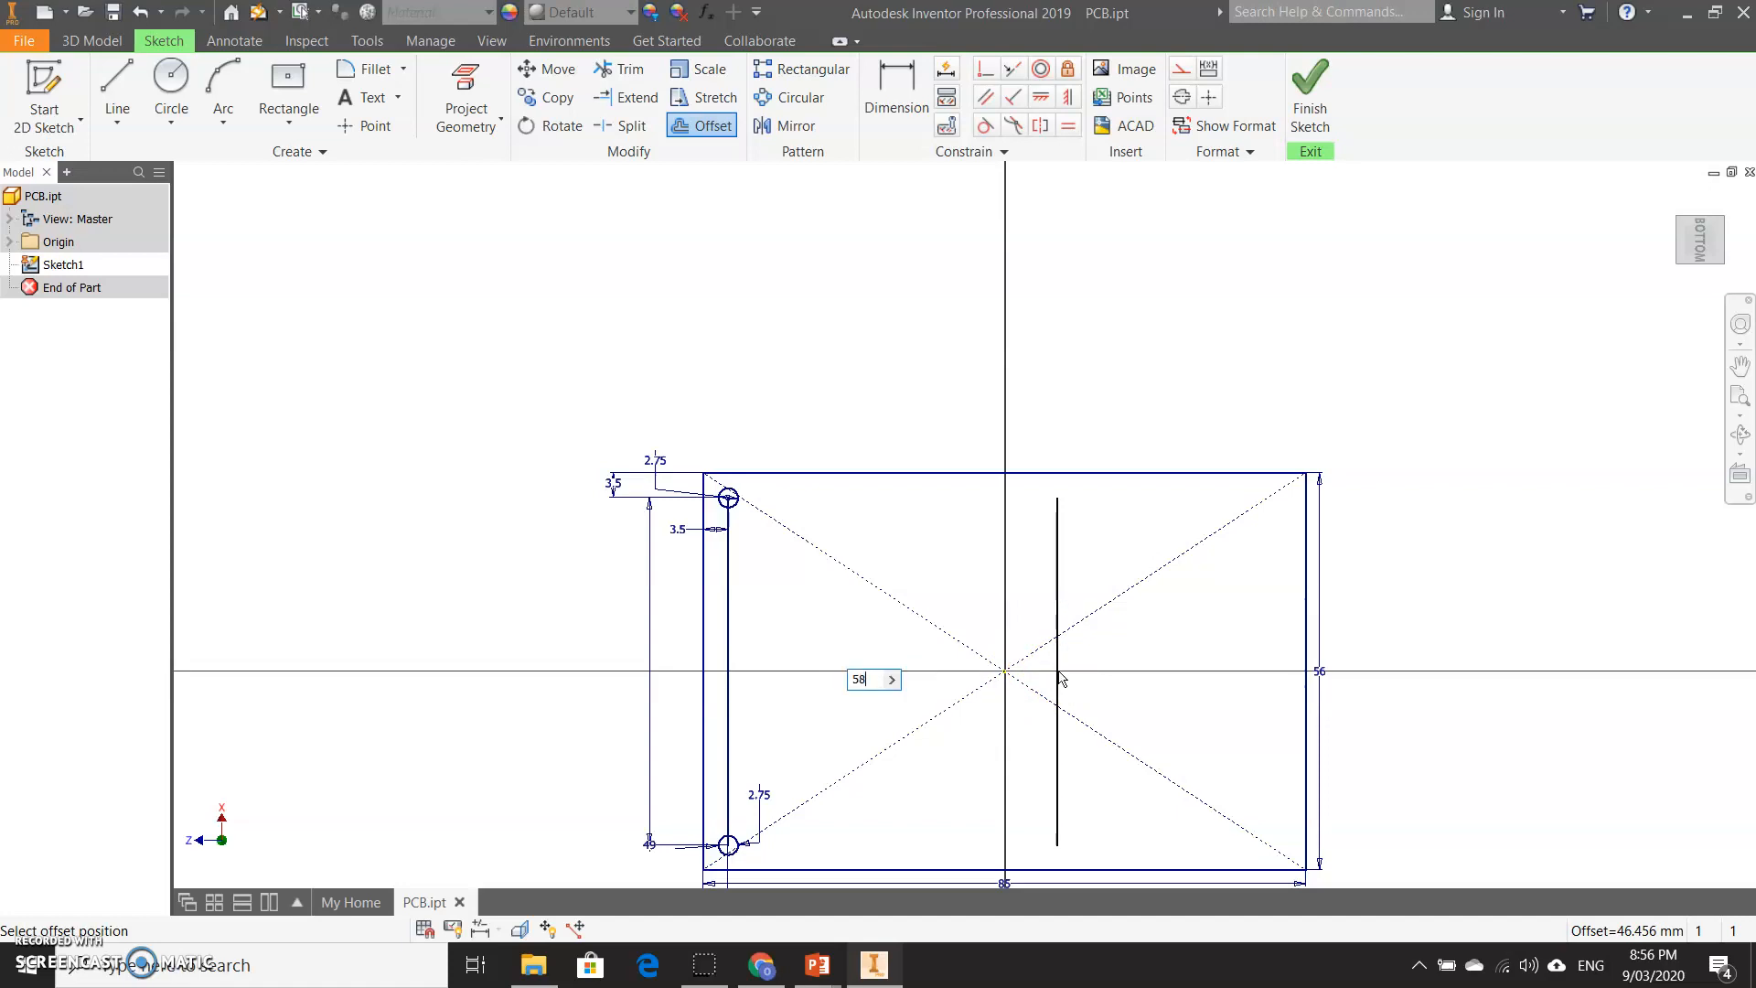
key("Return")
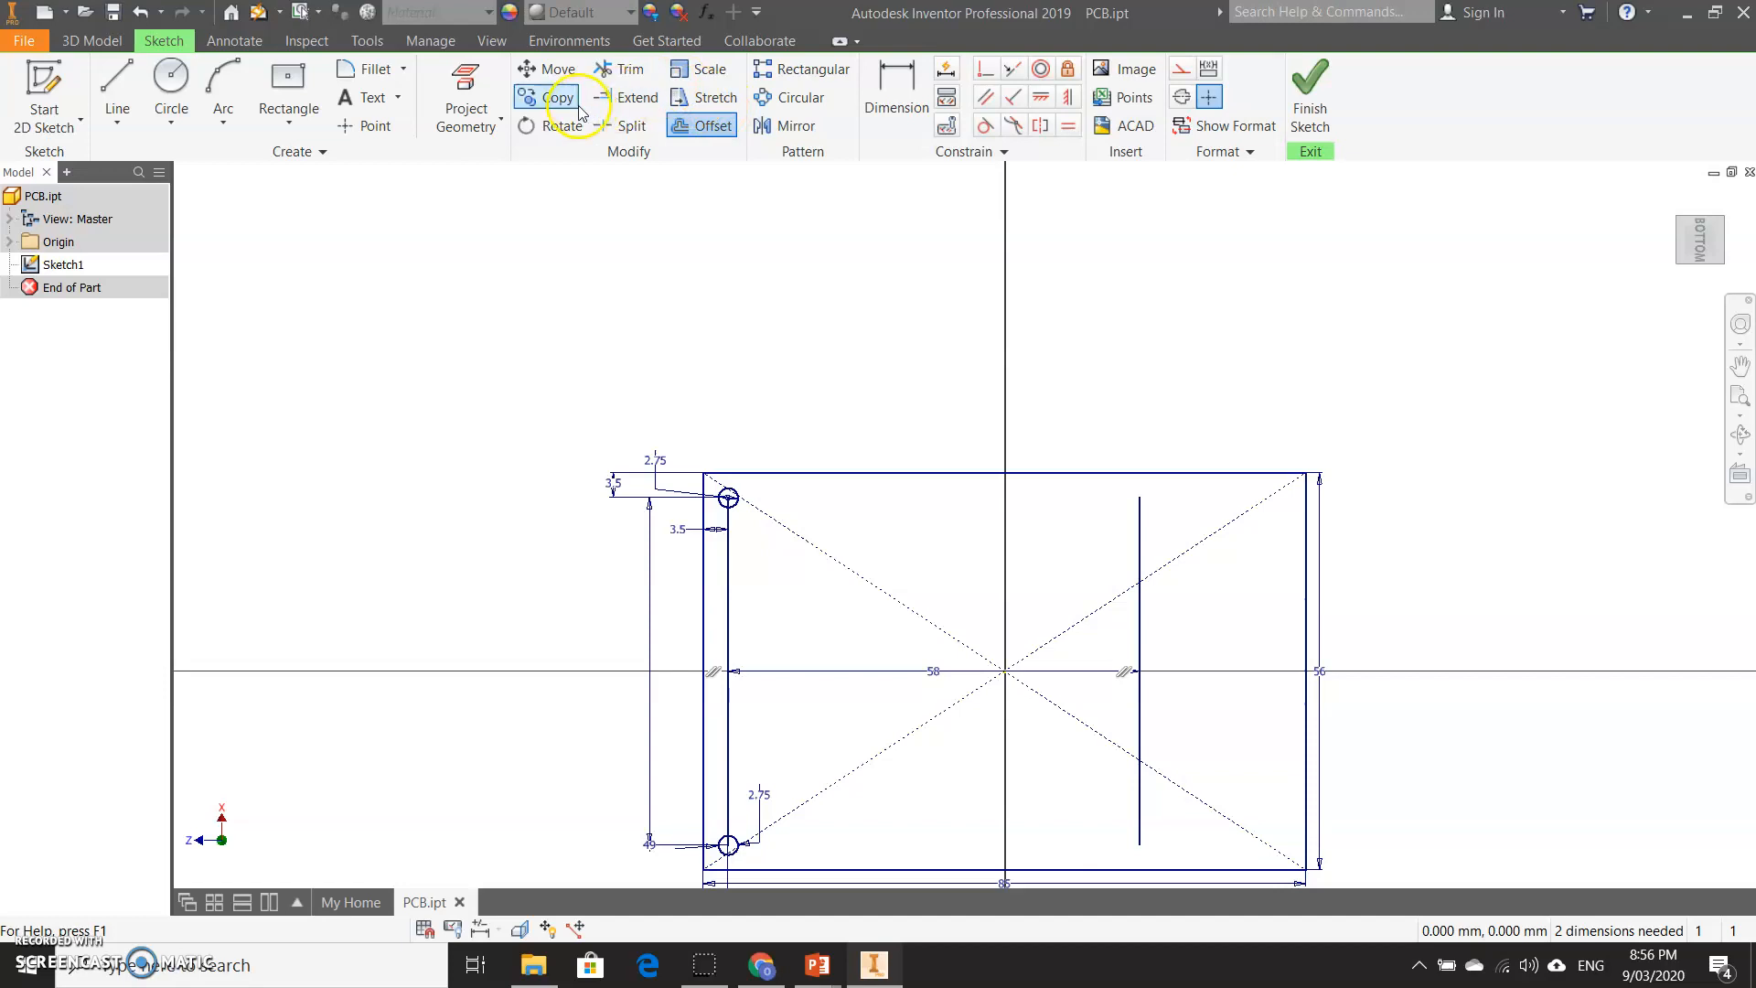
Step: Copy both 2.75 mm circles from the lower circle's centre to the lower end of the offset line
left_click(549, 97)
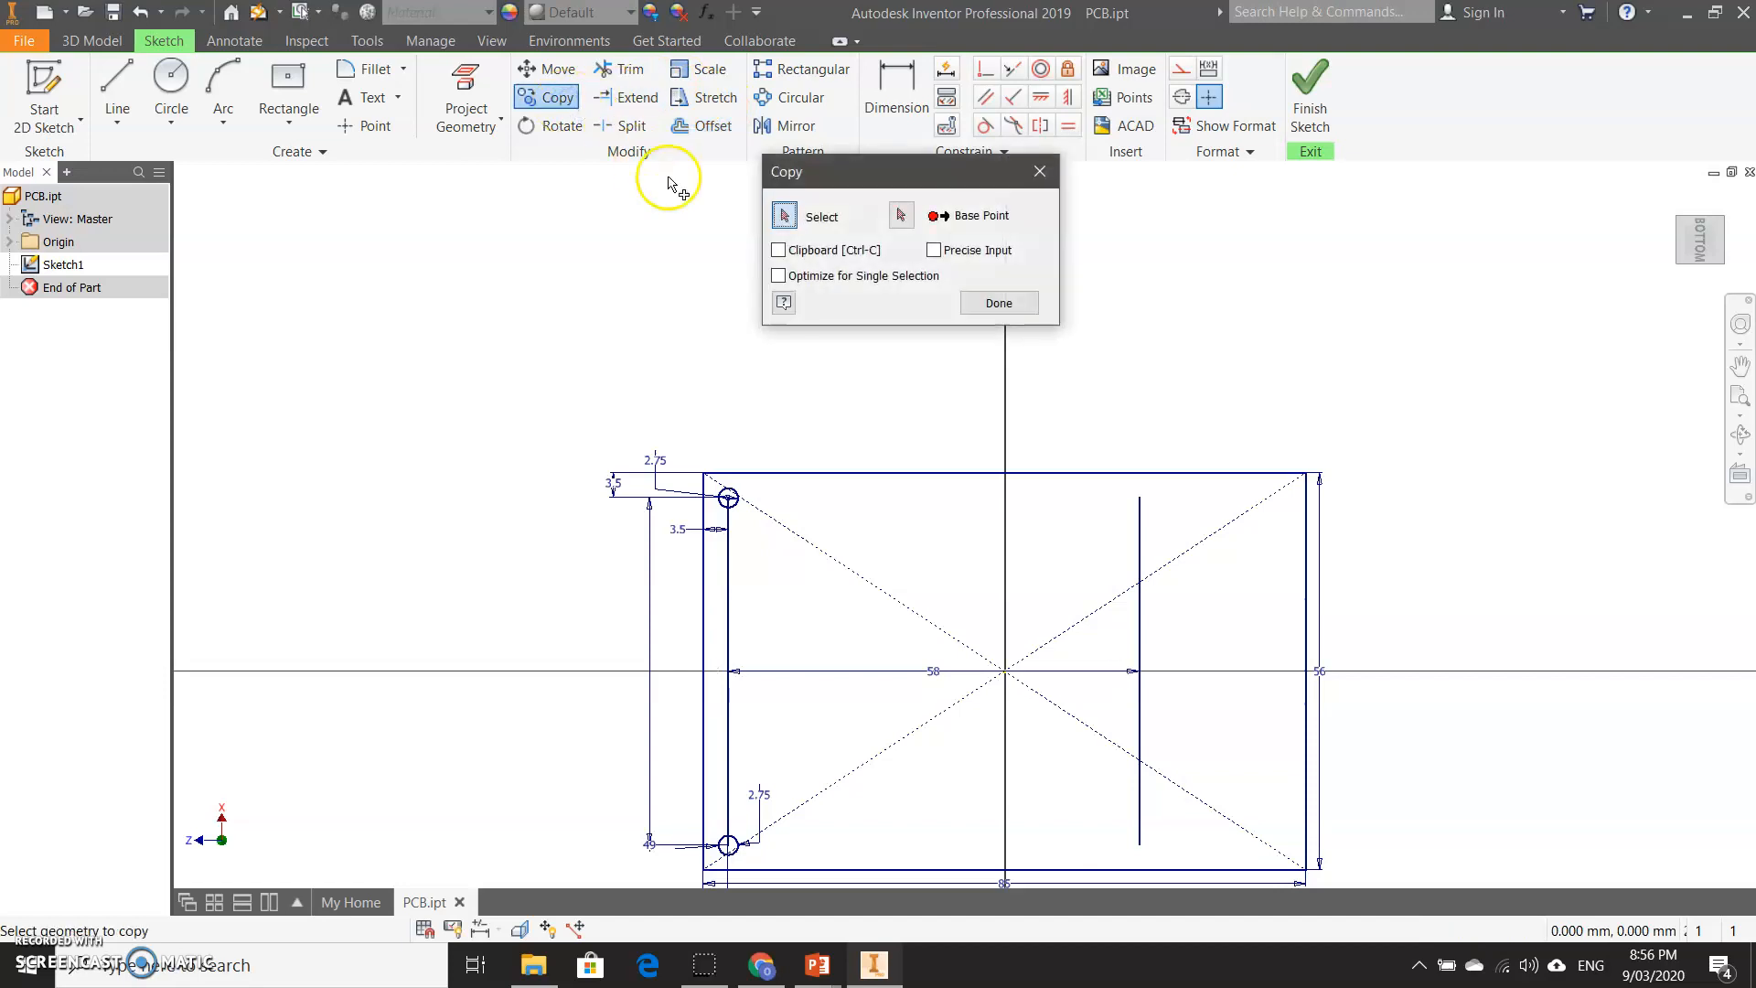
left_click(734, 505)
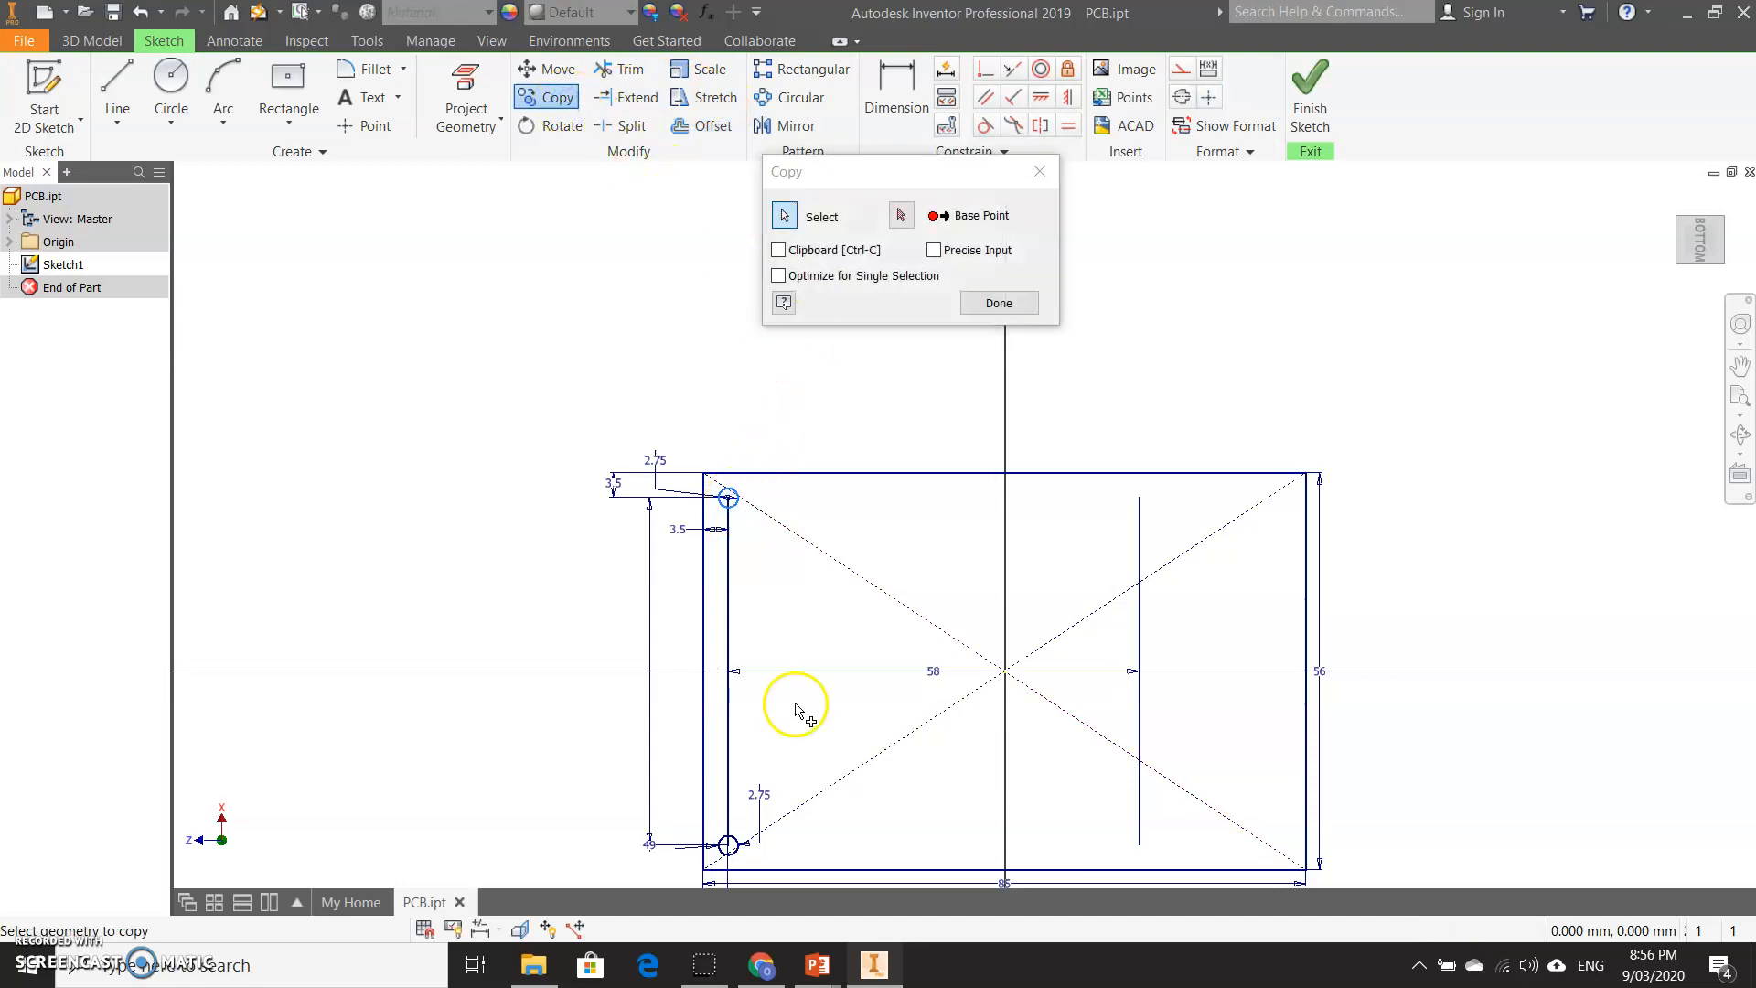
left_click(736, 855)
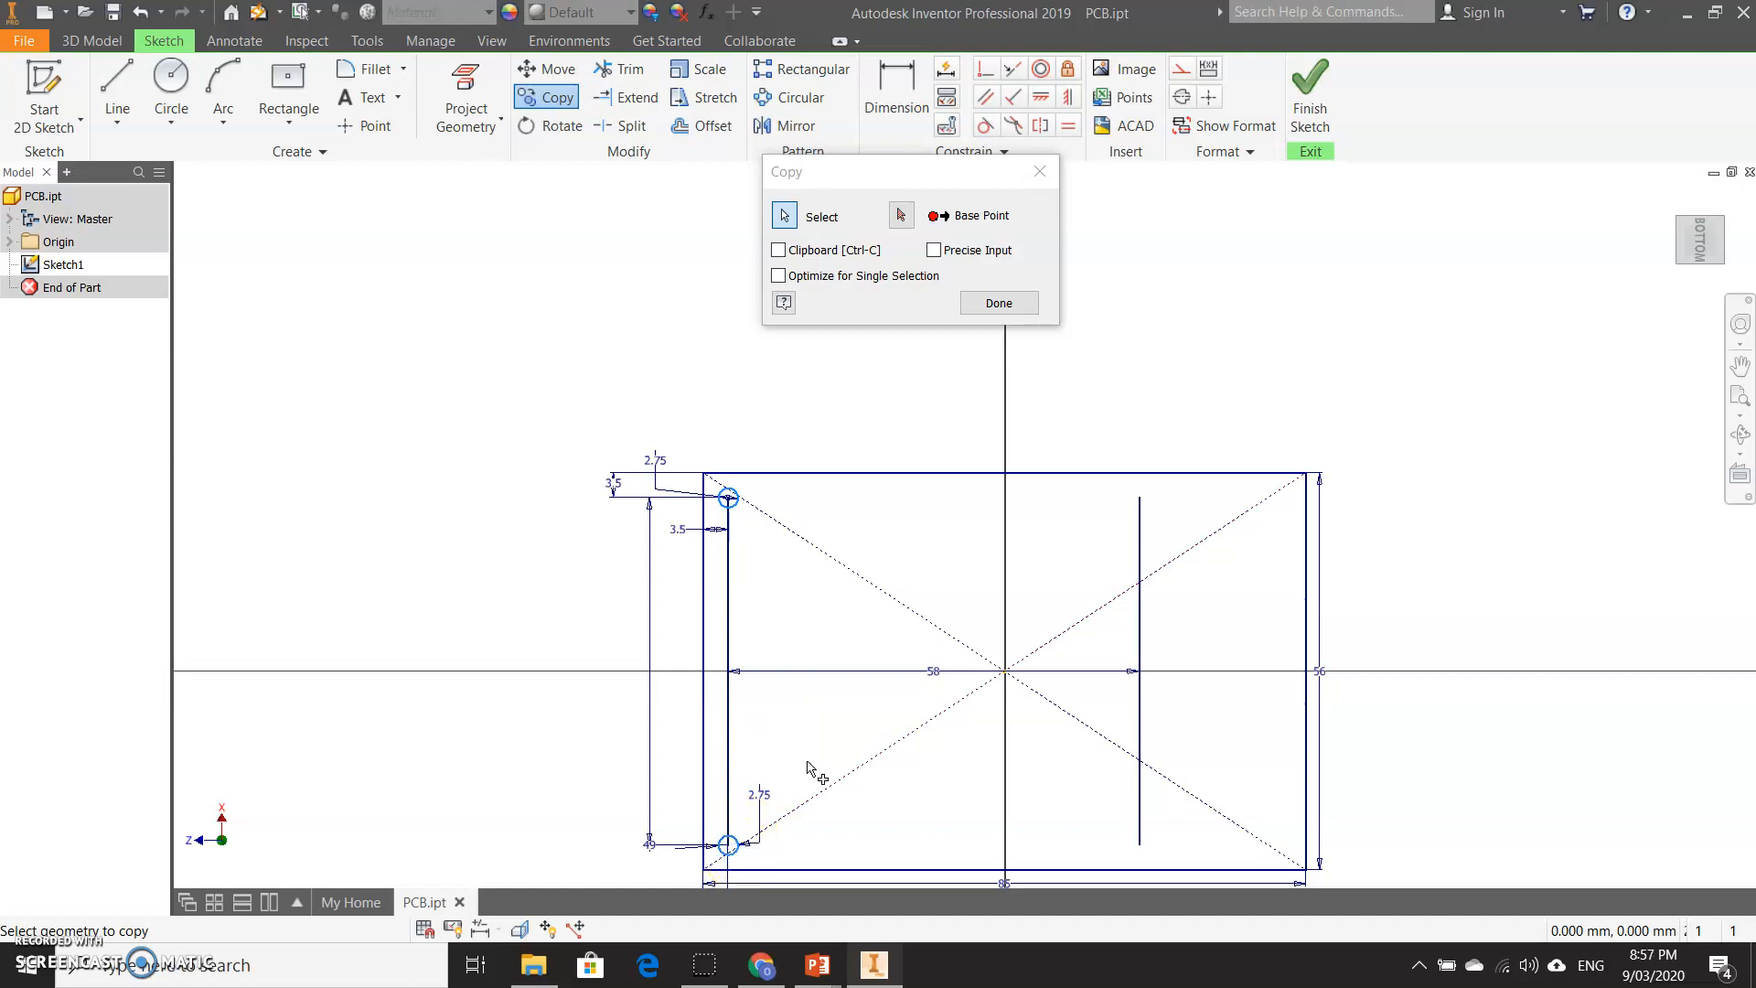
left_click(901, 216)
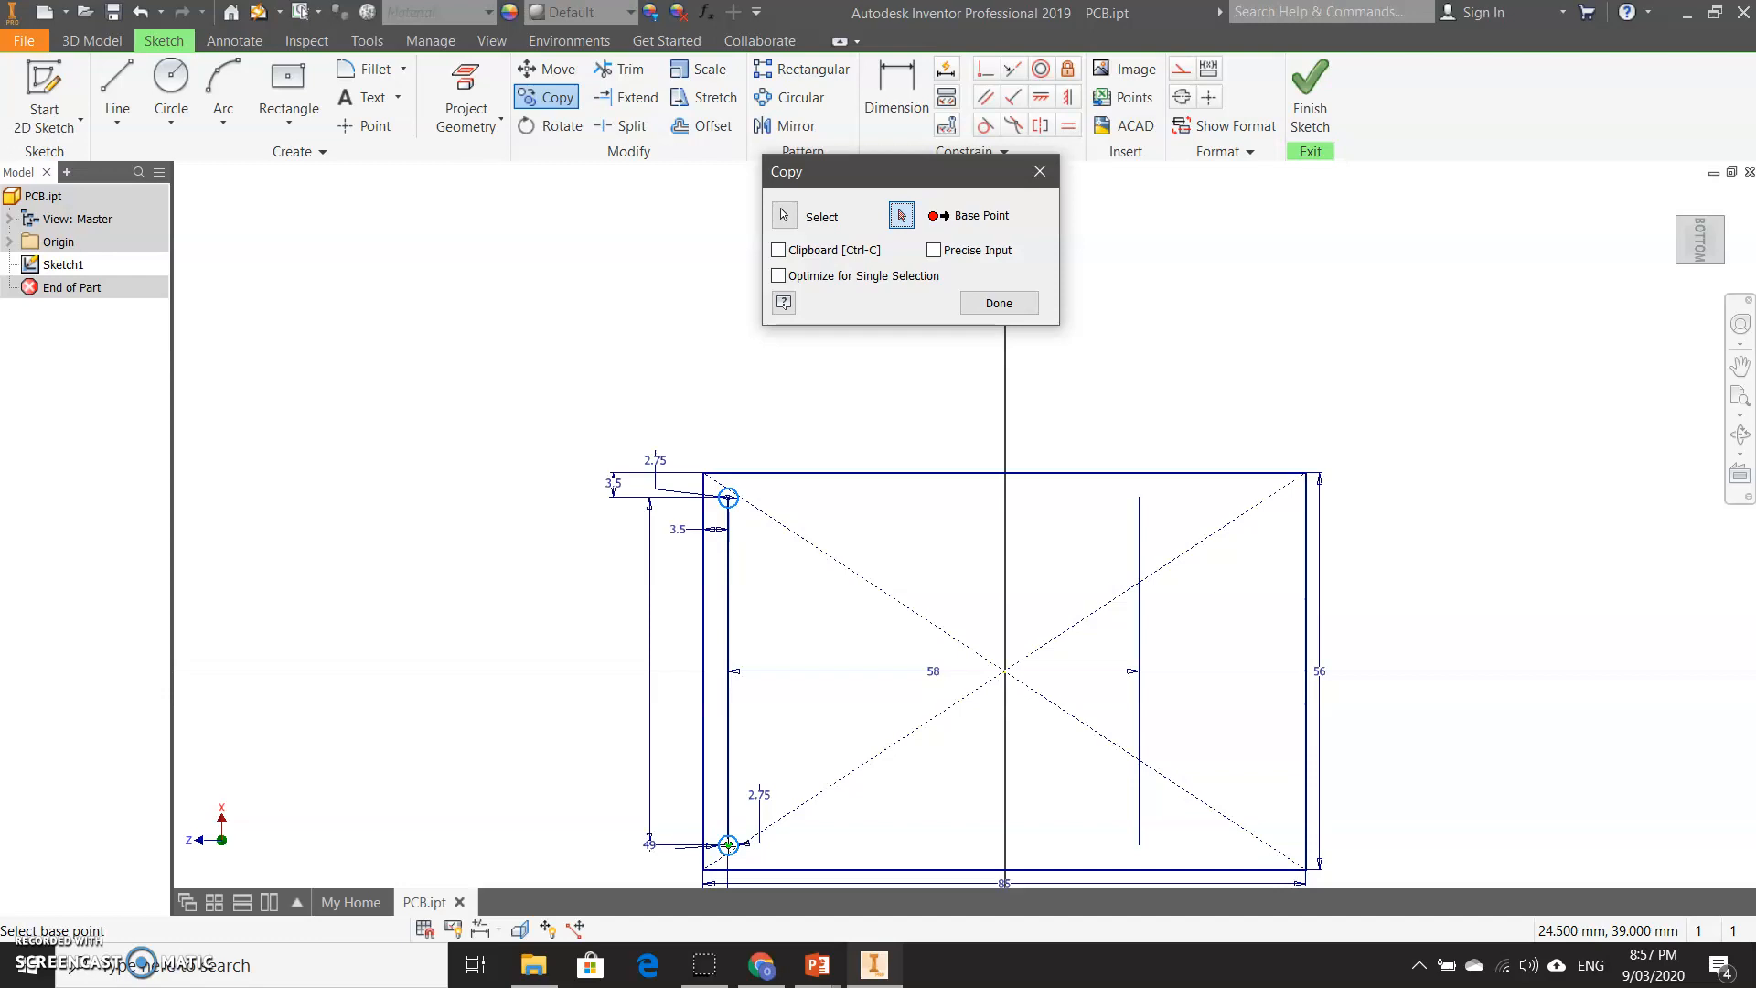
left_click(728, 844)
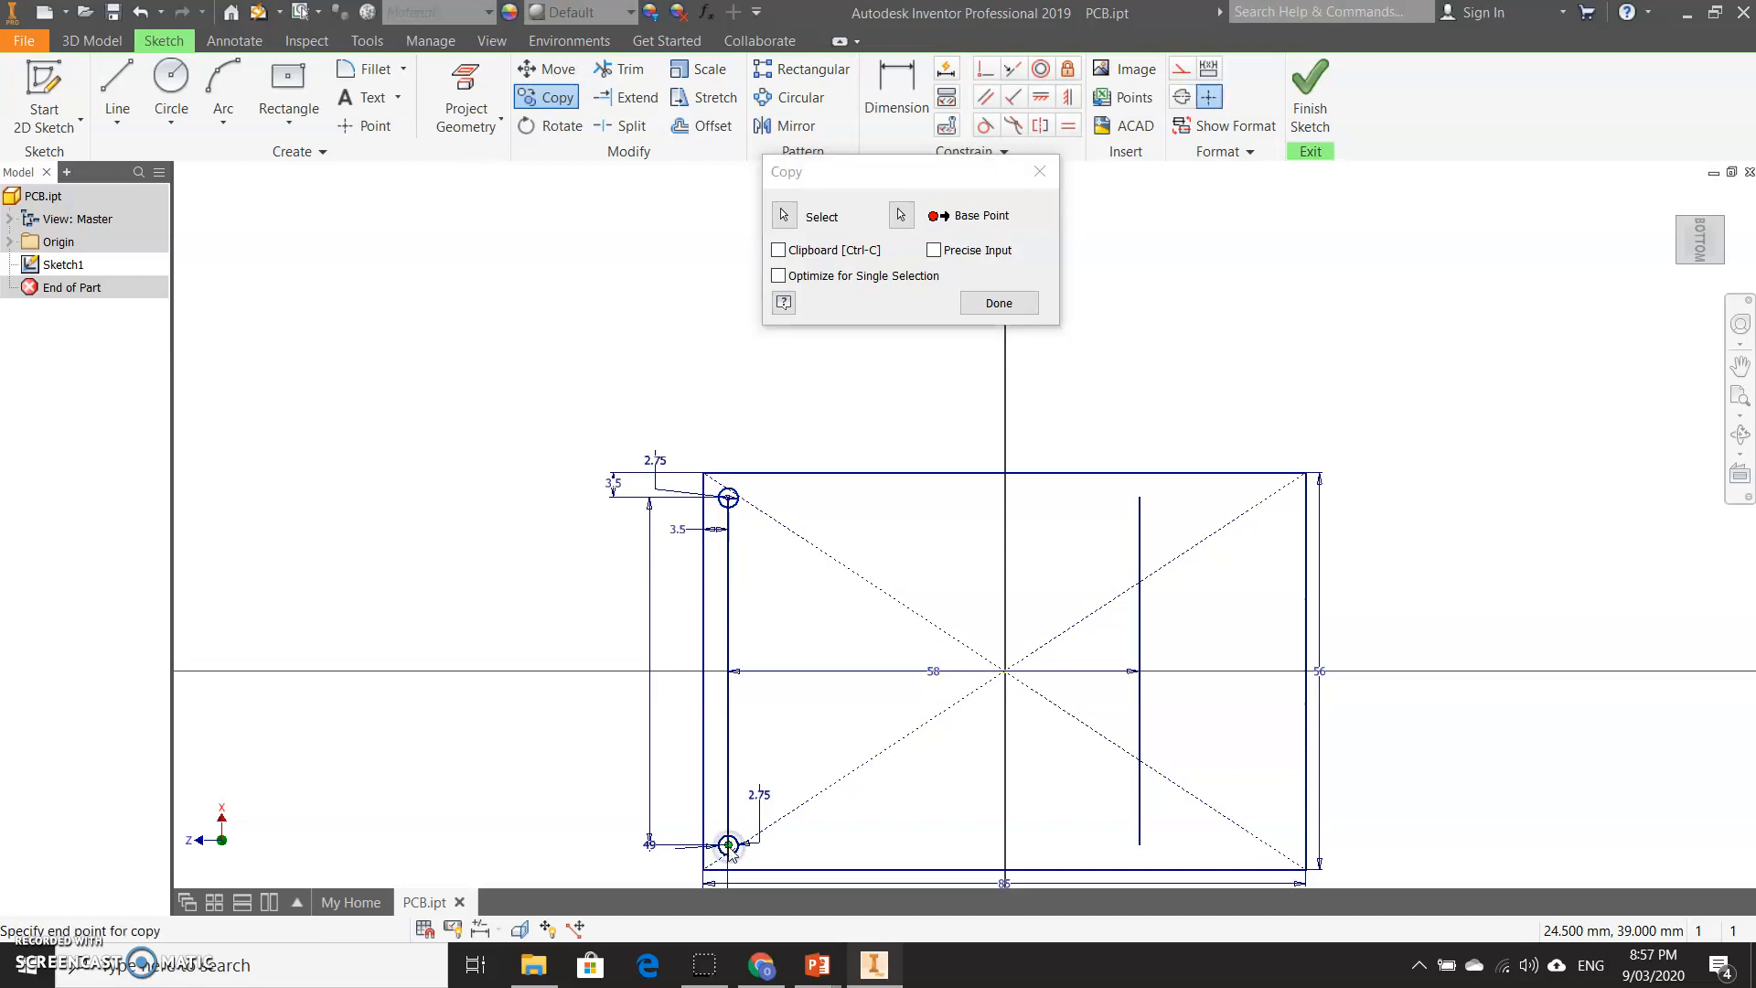
left_click(1139, 843)
left_click(1323, 769)
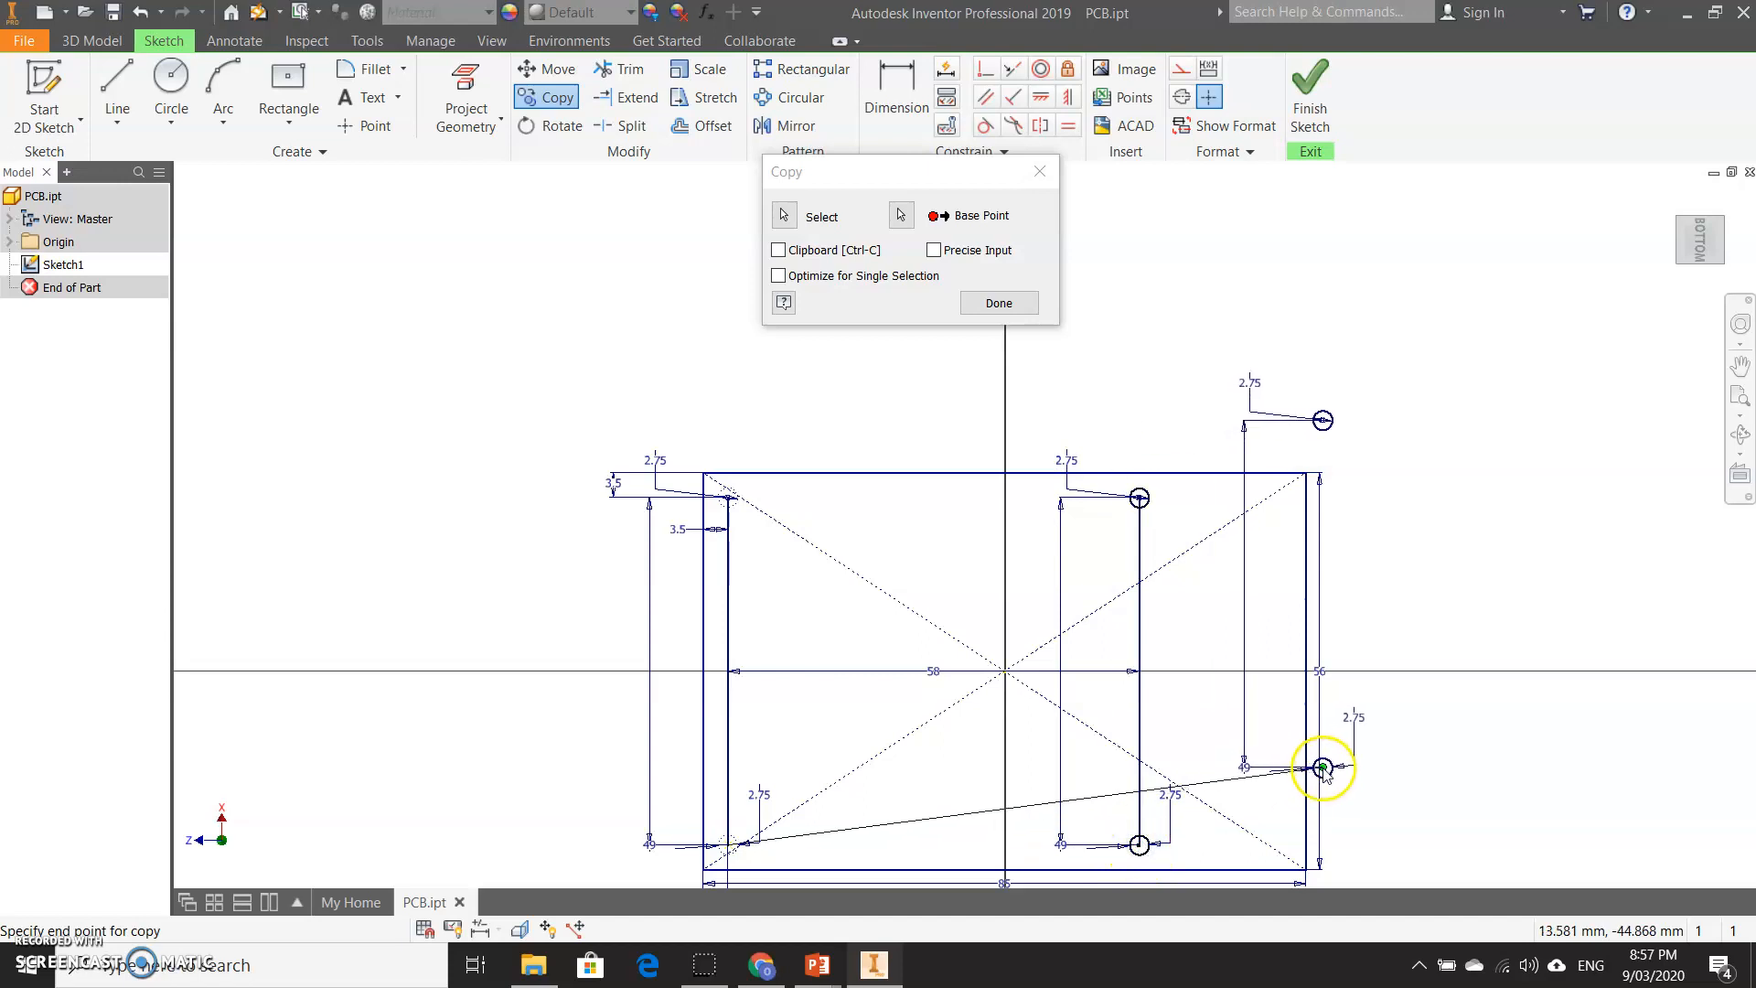
key("Escape")
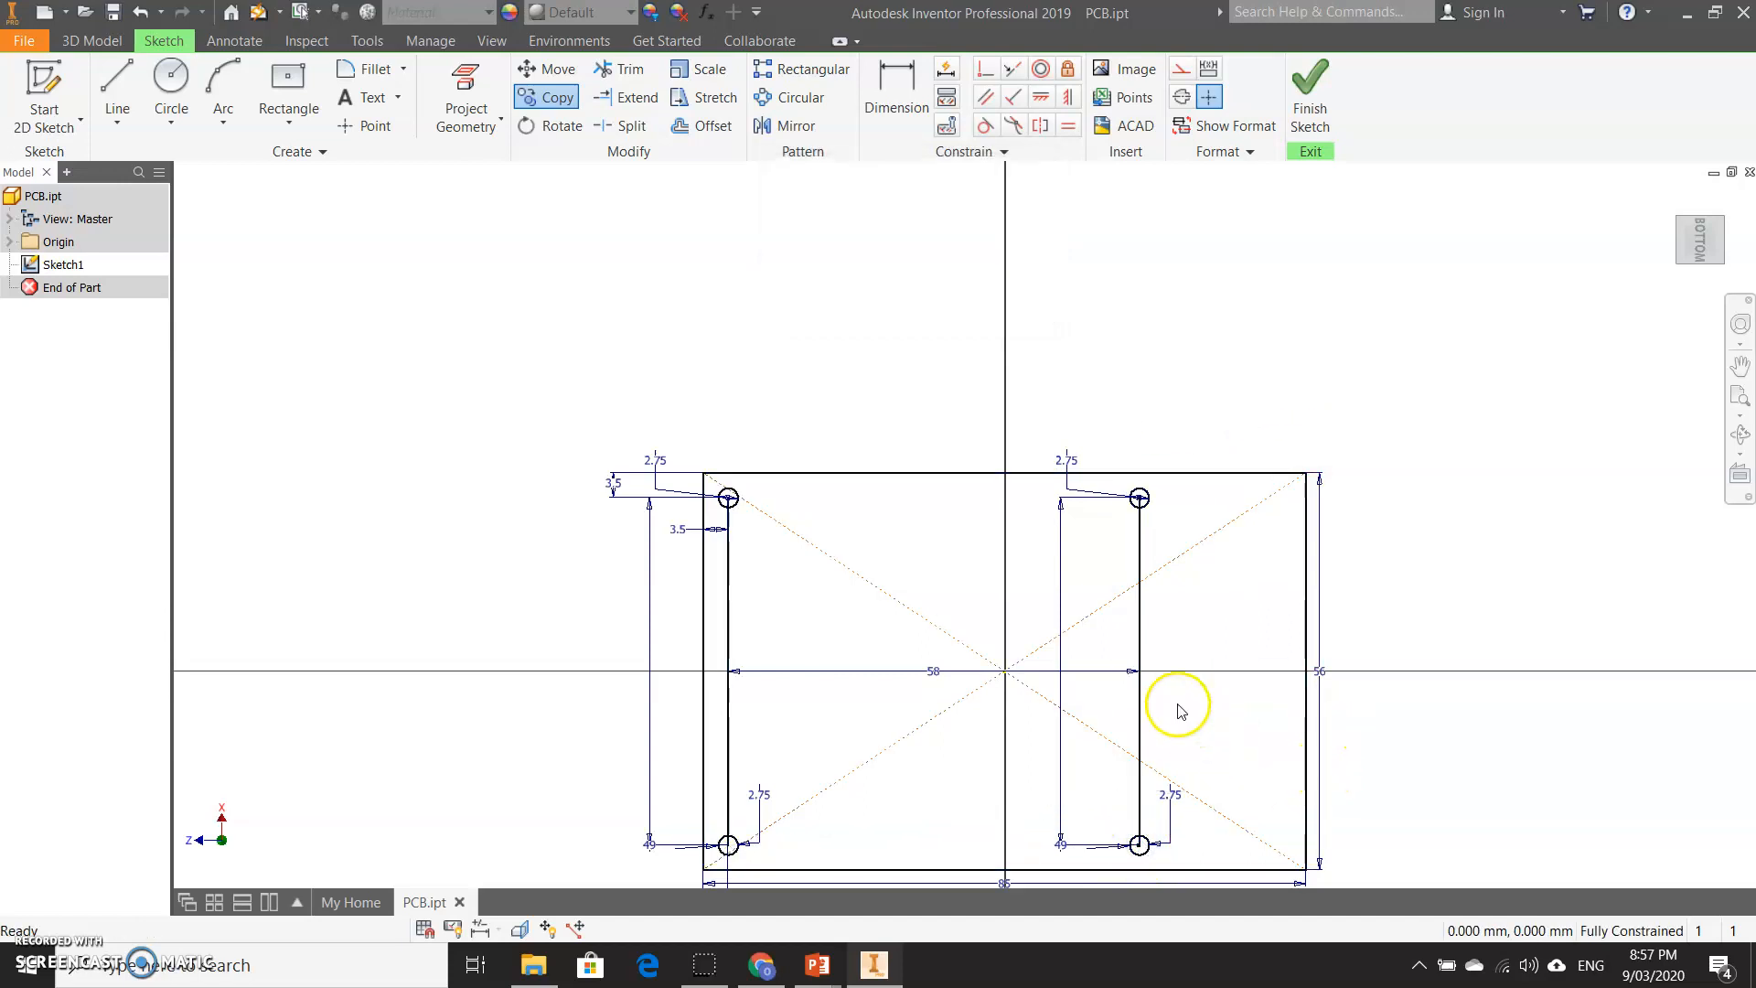
Step: Delete the offset line and the original line joining the left circles' centres, keeping all four circles
key("Delete")
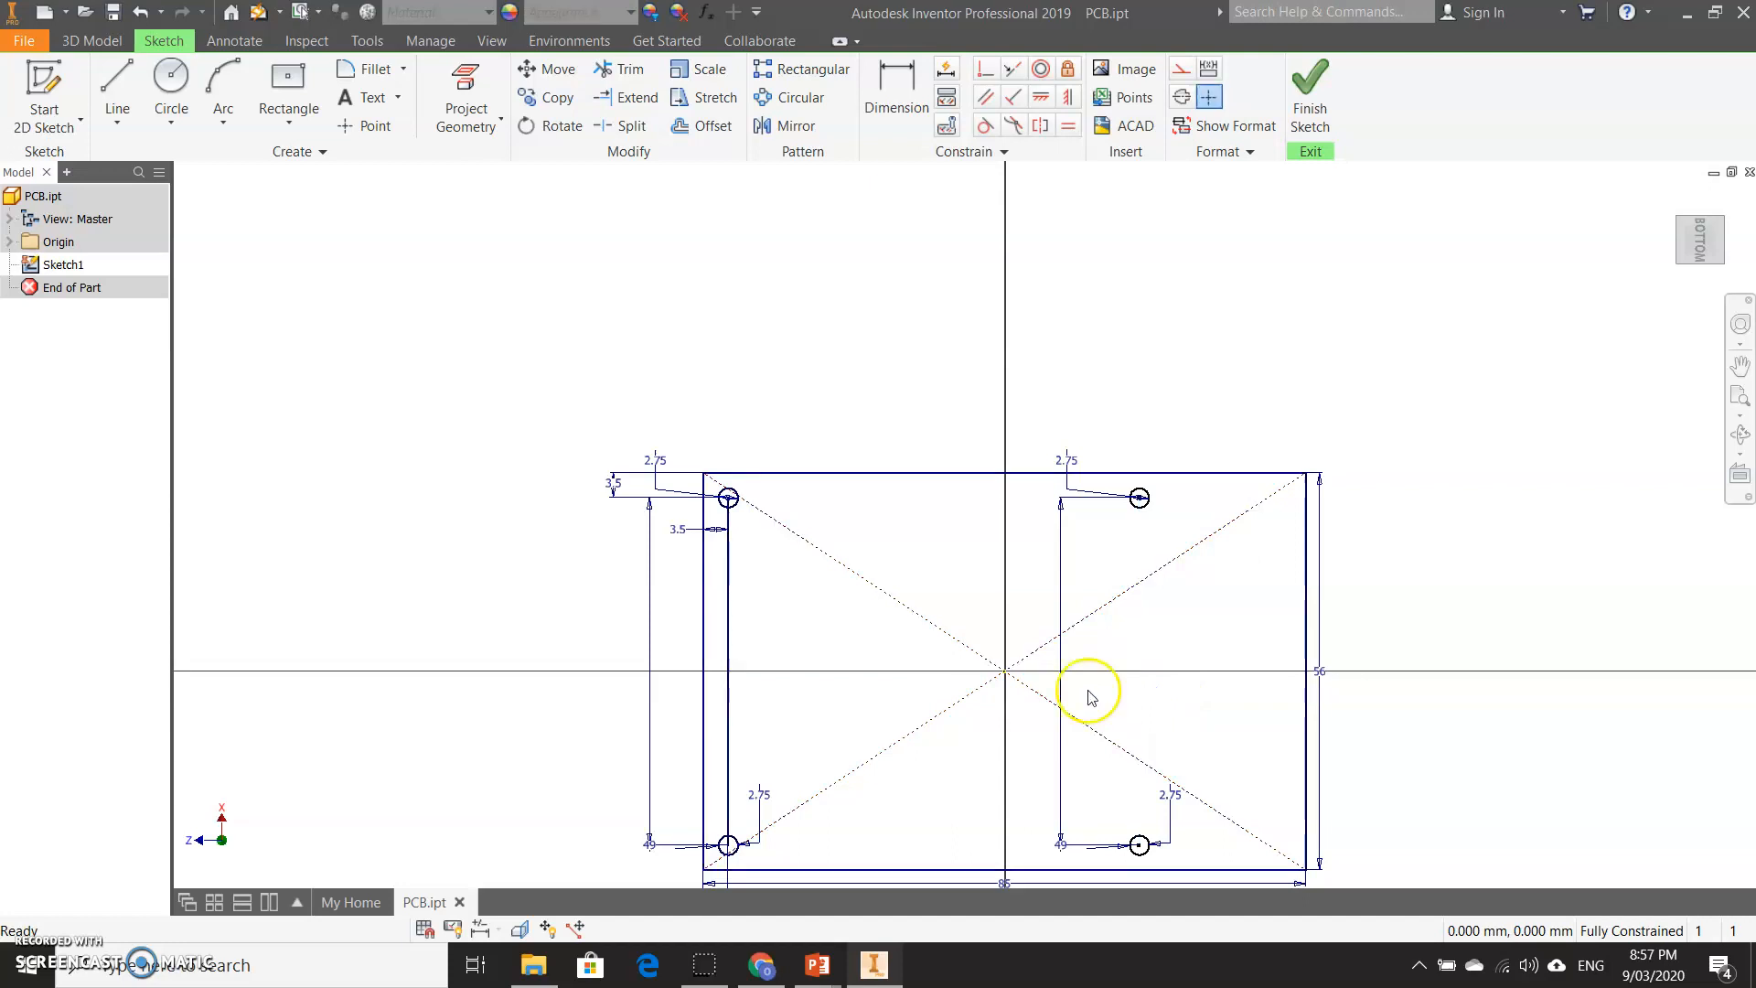
left_click(718, 653)
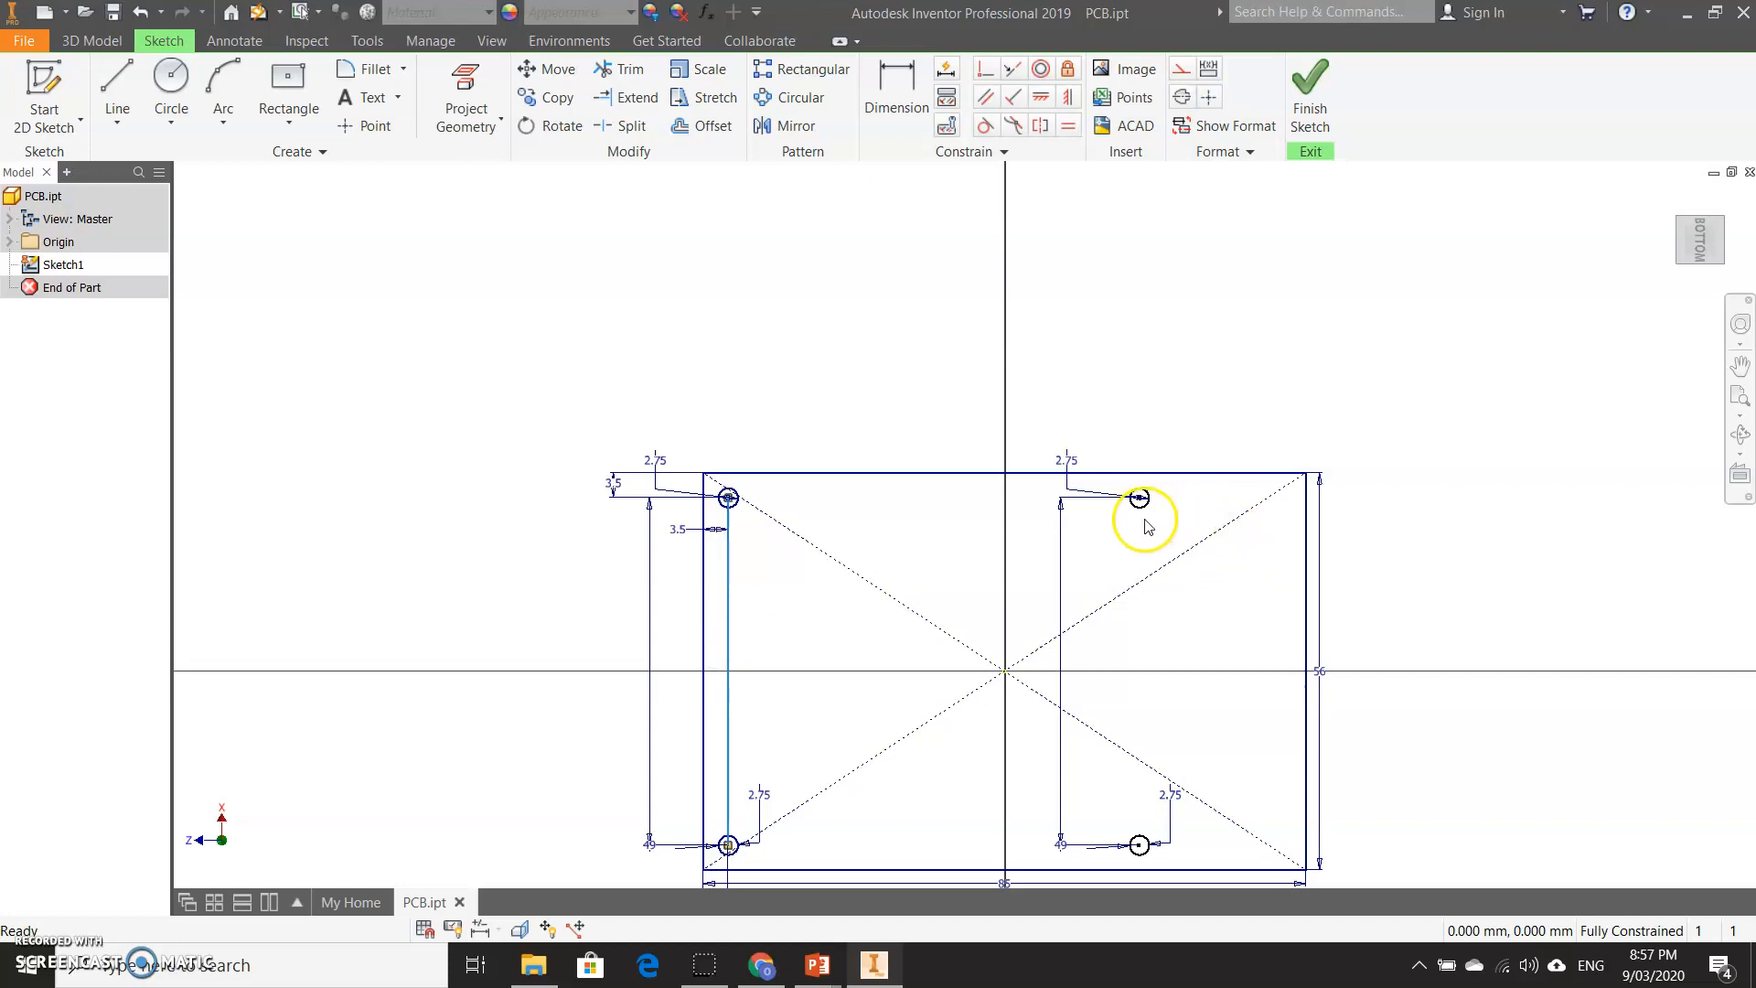
left_click(1126, 551)
left_click_drag(1190, 629, 1076, 555)
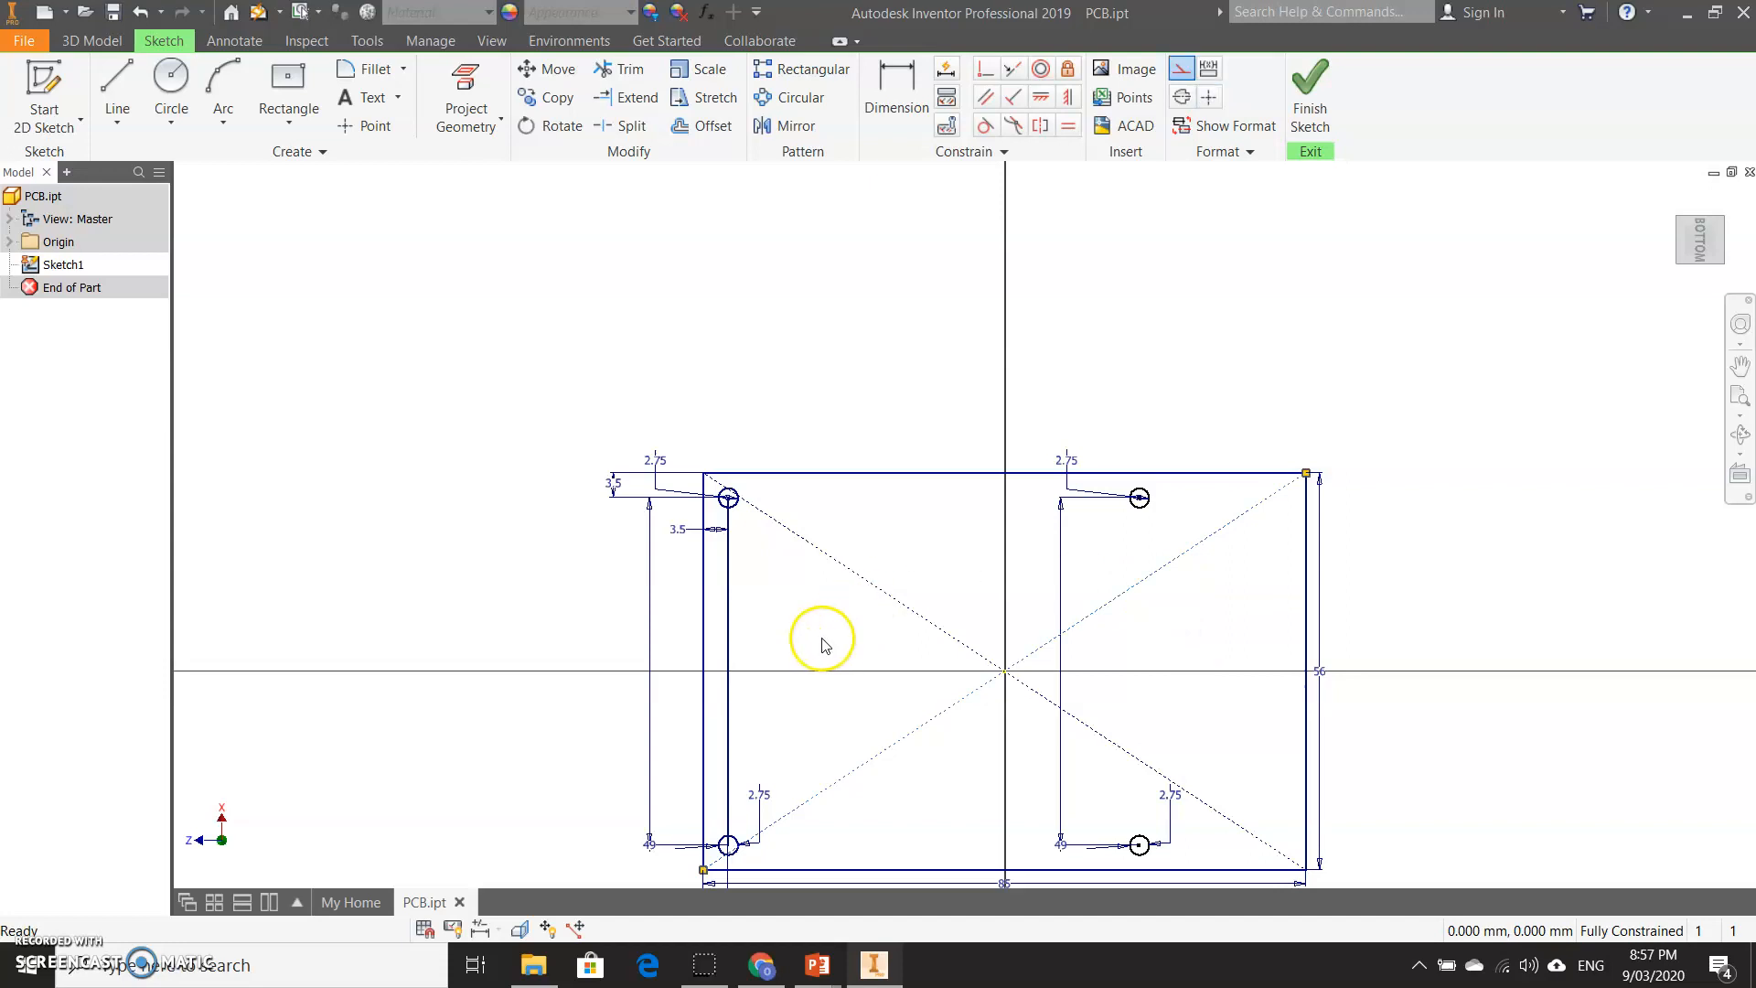
left_click_drag(784, 638, 704, 595)
key("Delete")
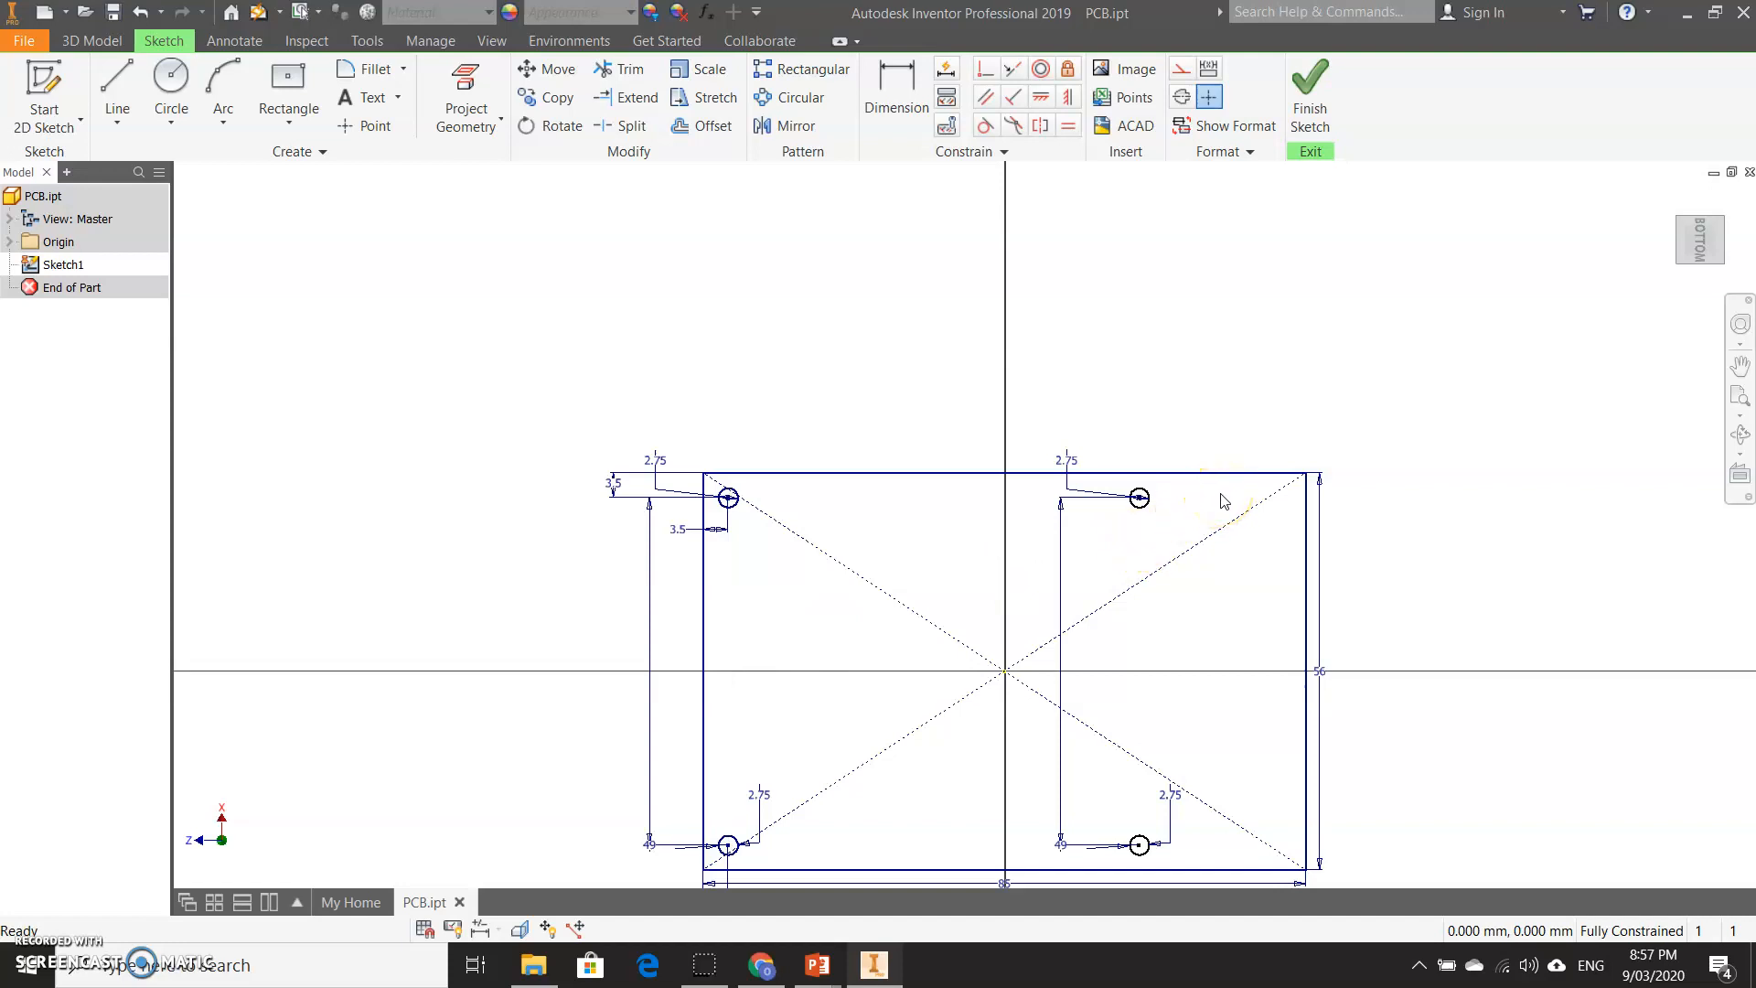
Step: Extrude the rectangular board profile, excluding the four circles, by 1 mm
left_click(96, 42)
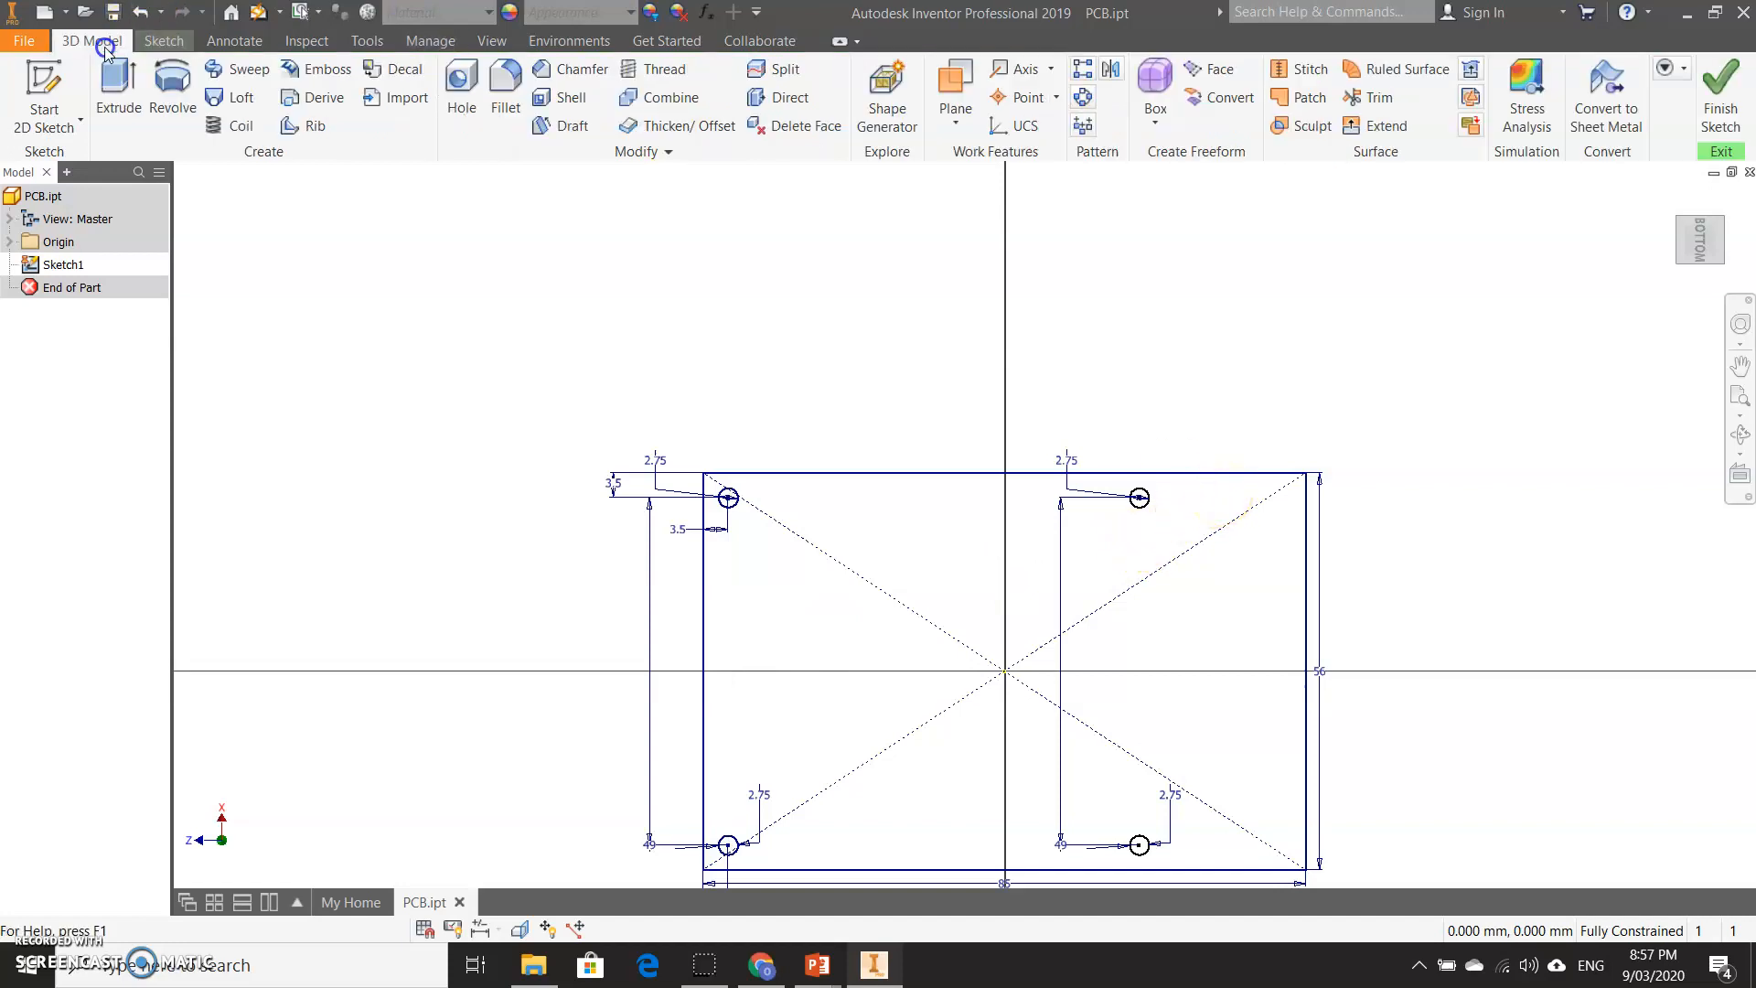
left_click(117, 84)
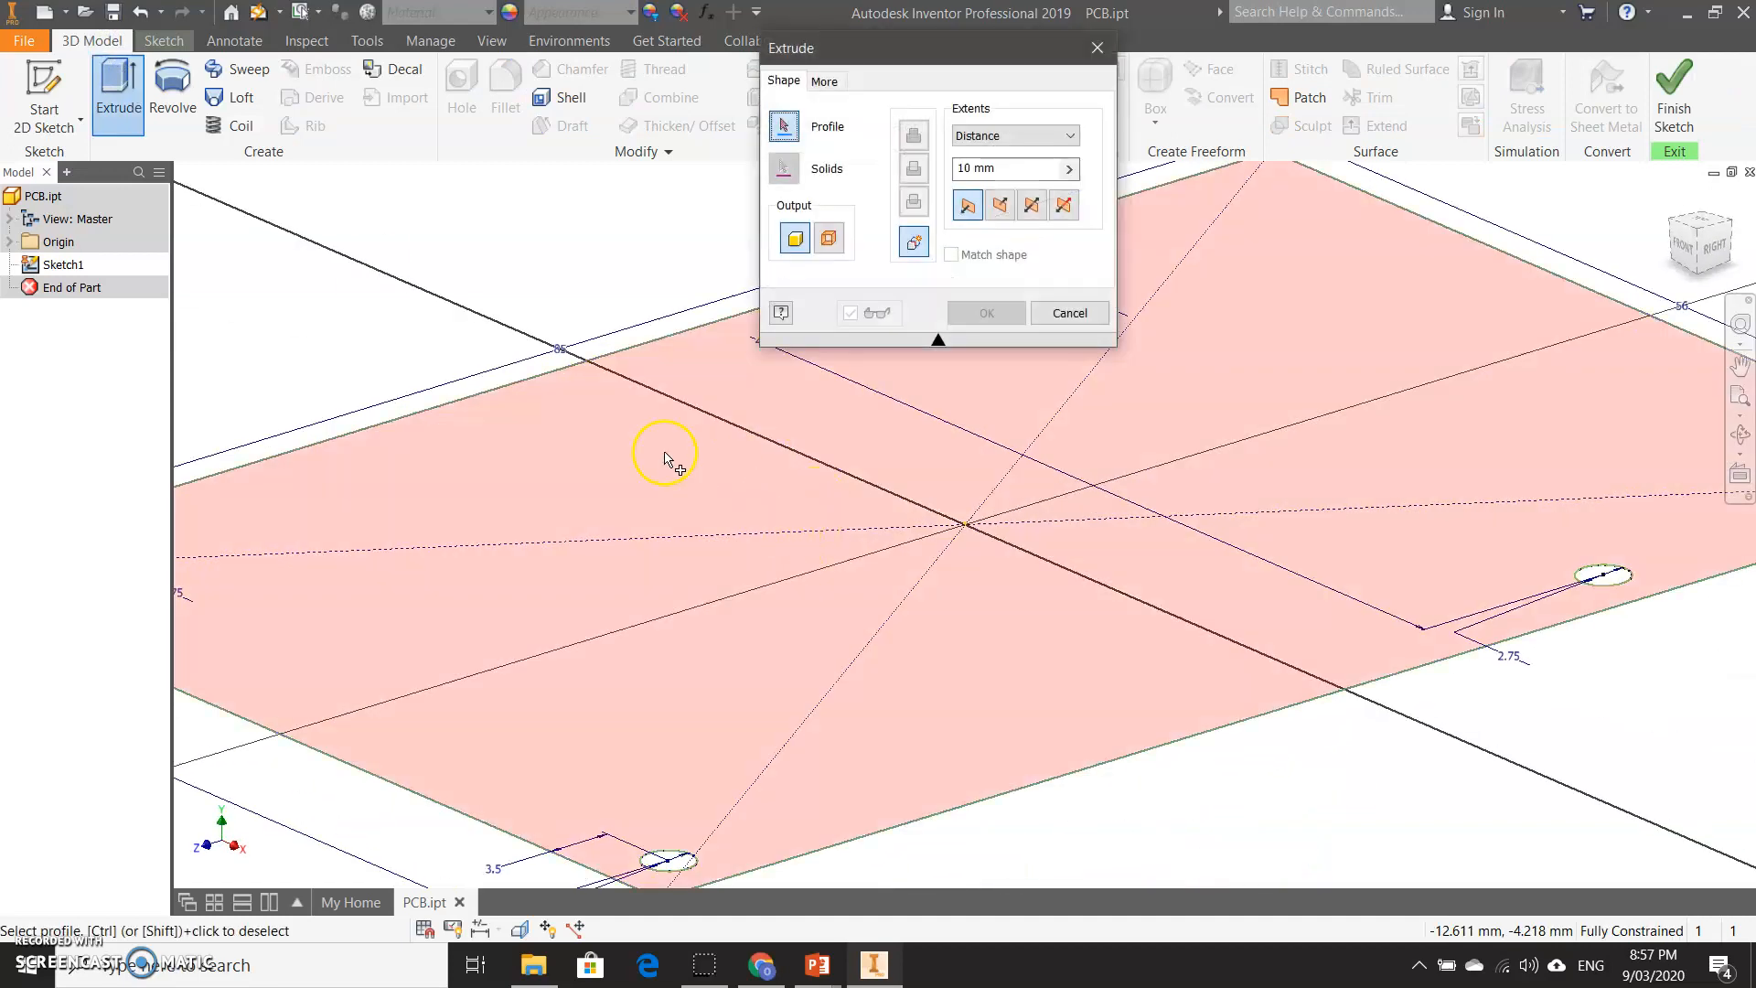
scroll(834, 567, "down", 4)
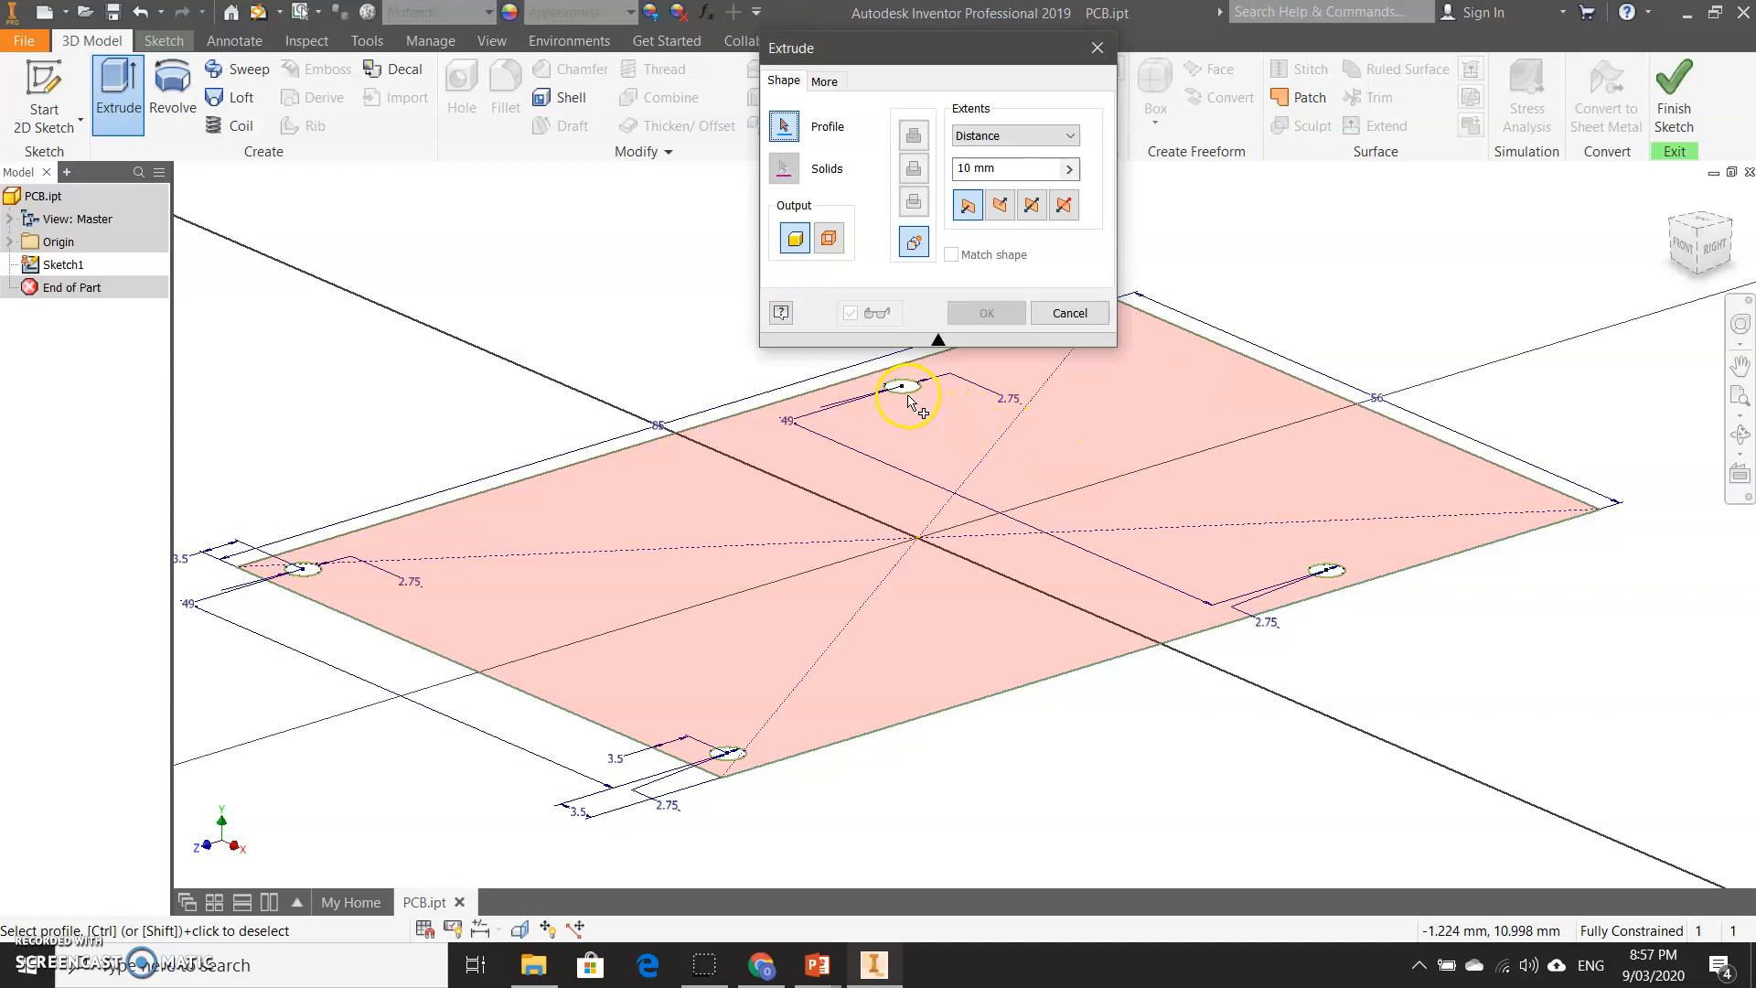
left_click(751, 625)
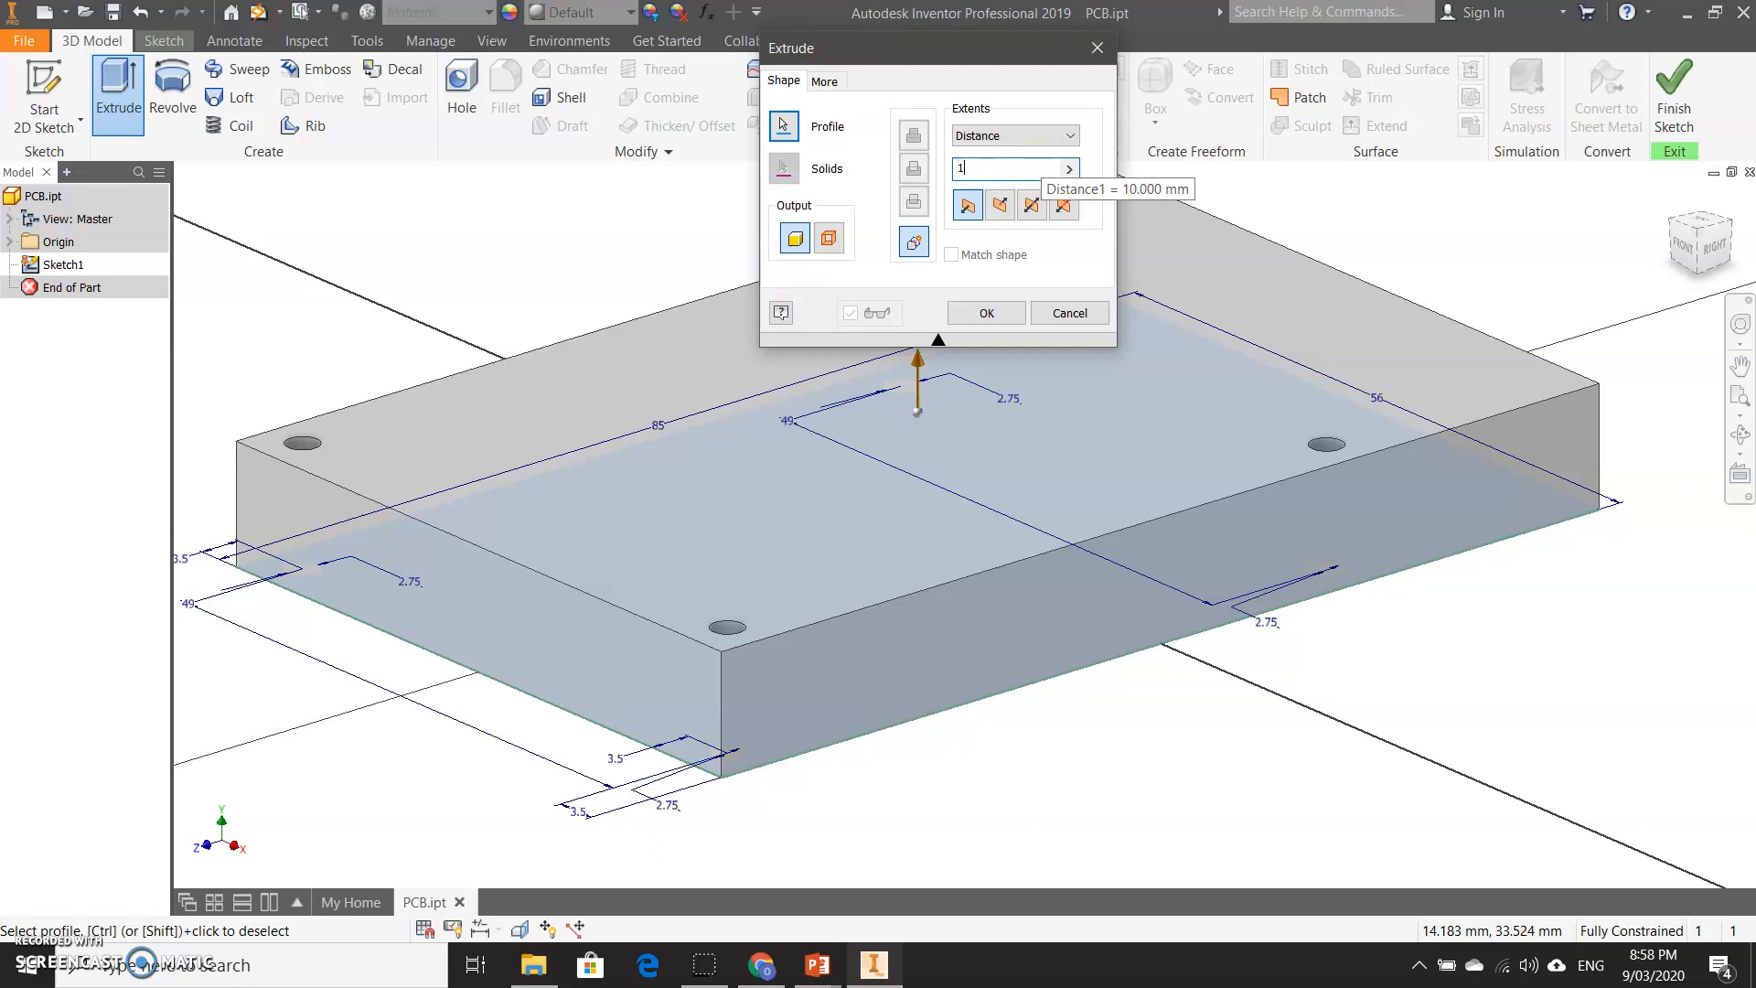
left_click(997, 311)
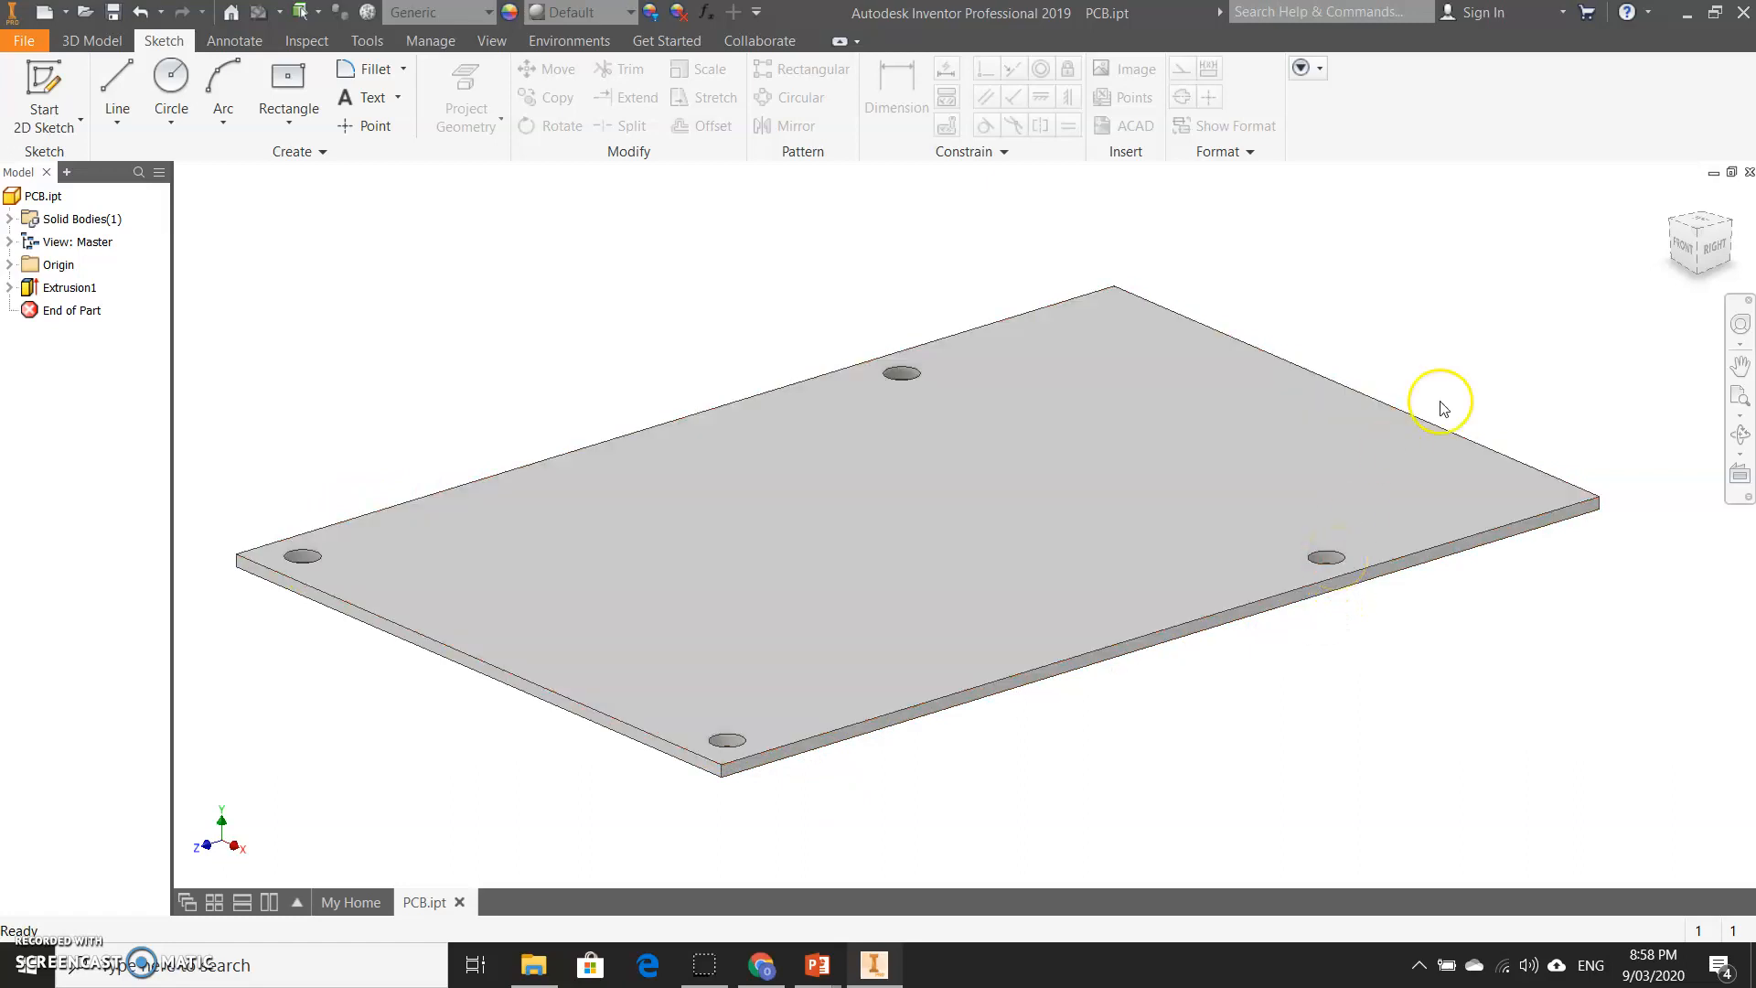
left_click_drag(1714, 230, 1724, 273)
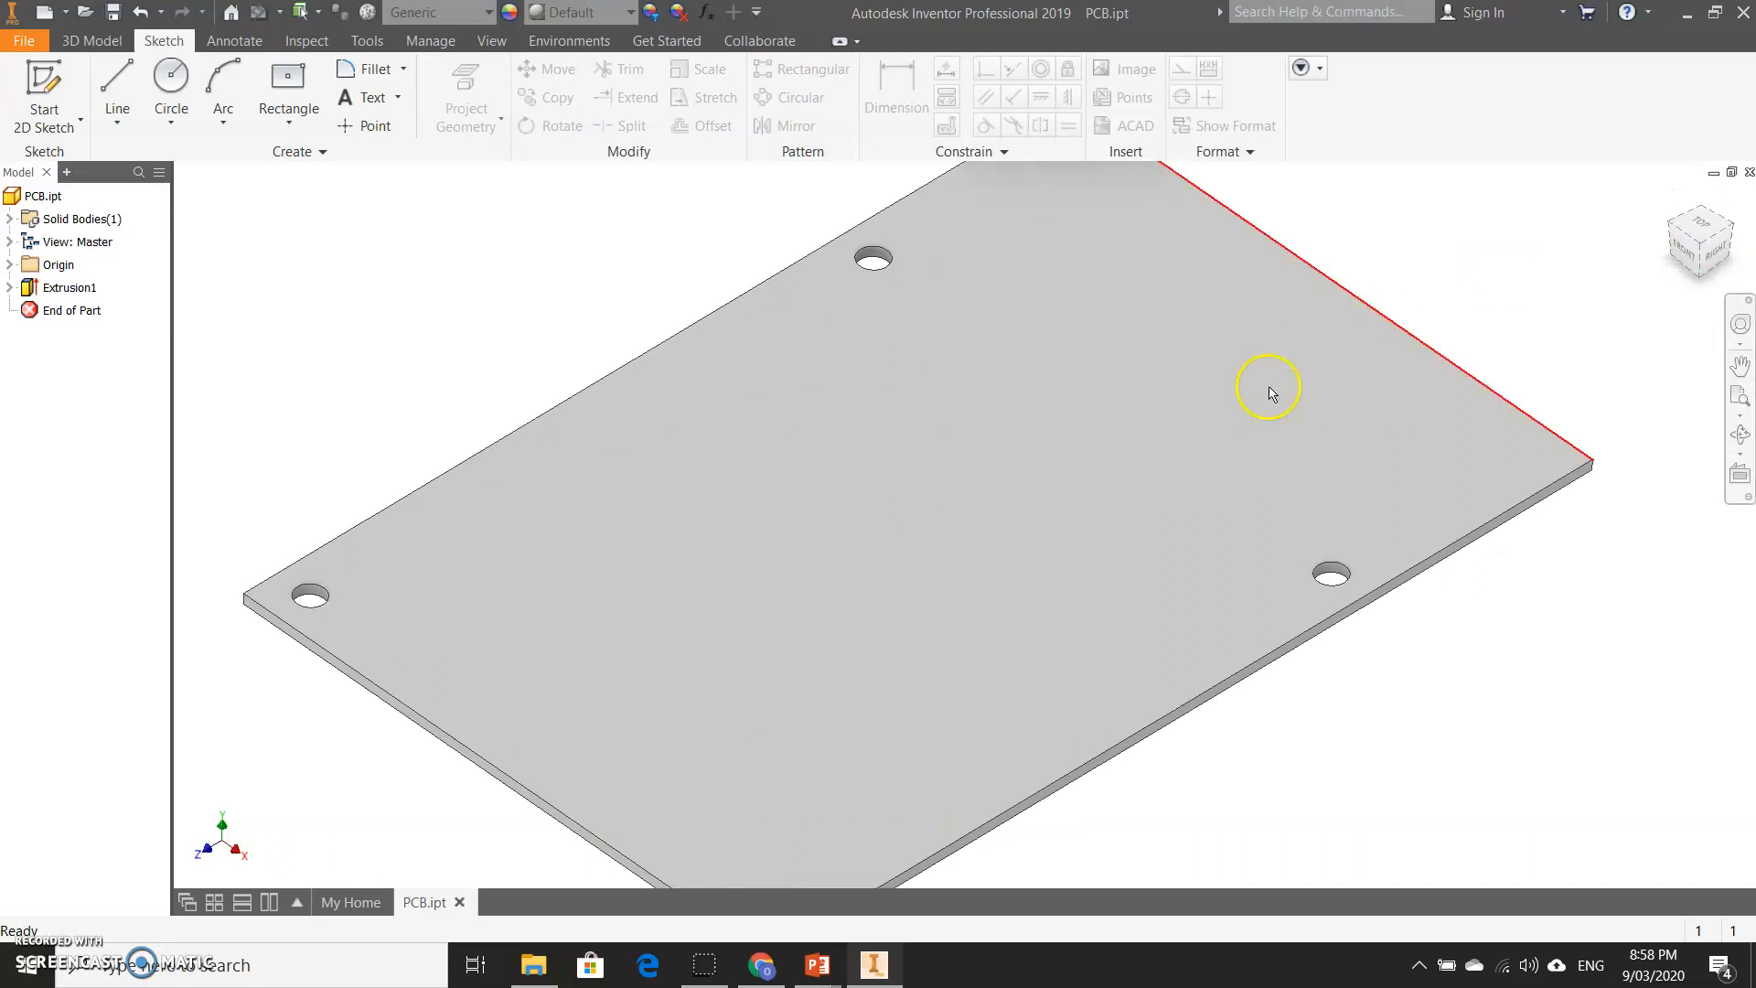
scroll(1266, 389, "up", 3)
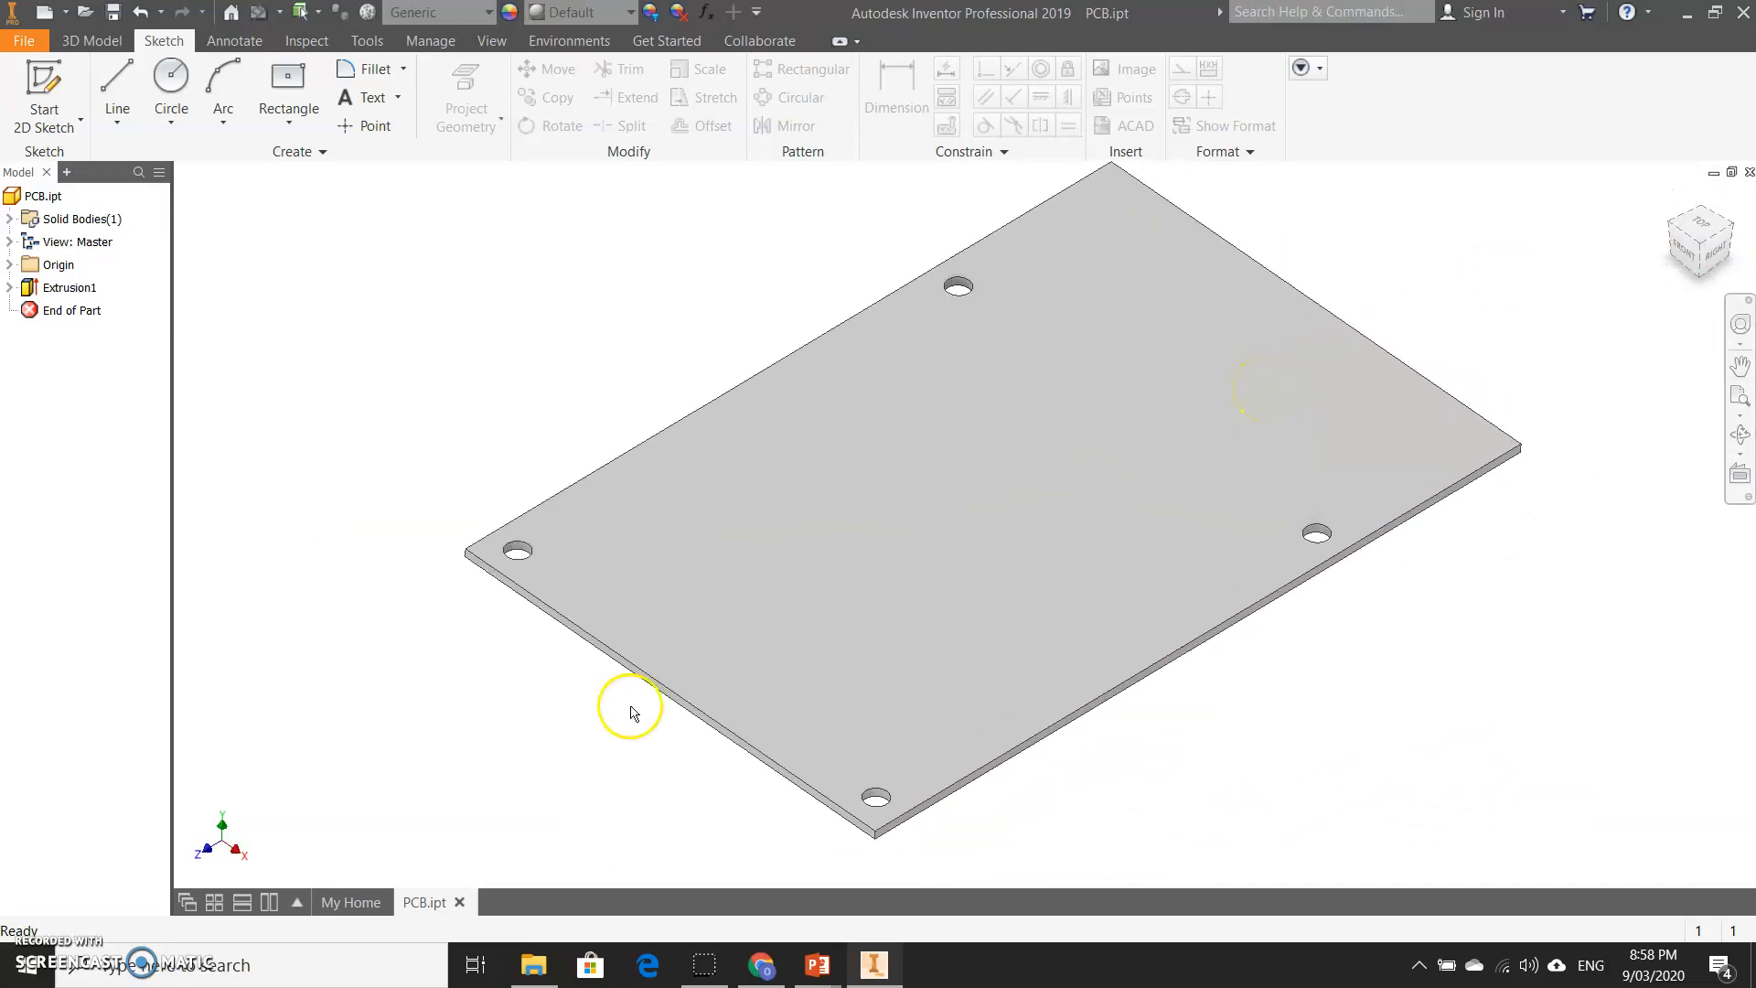